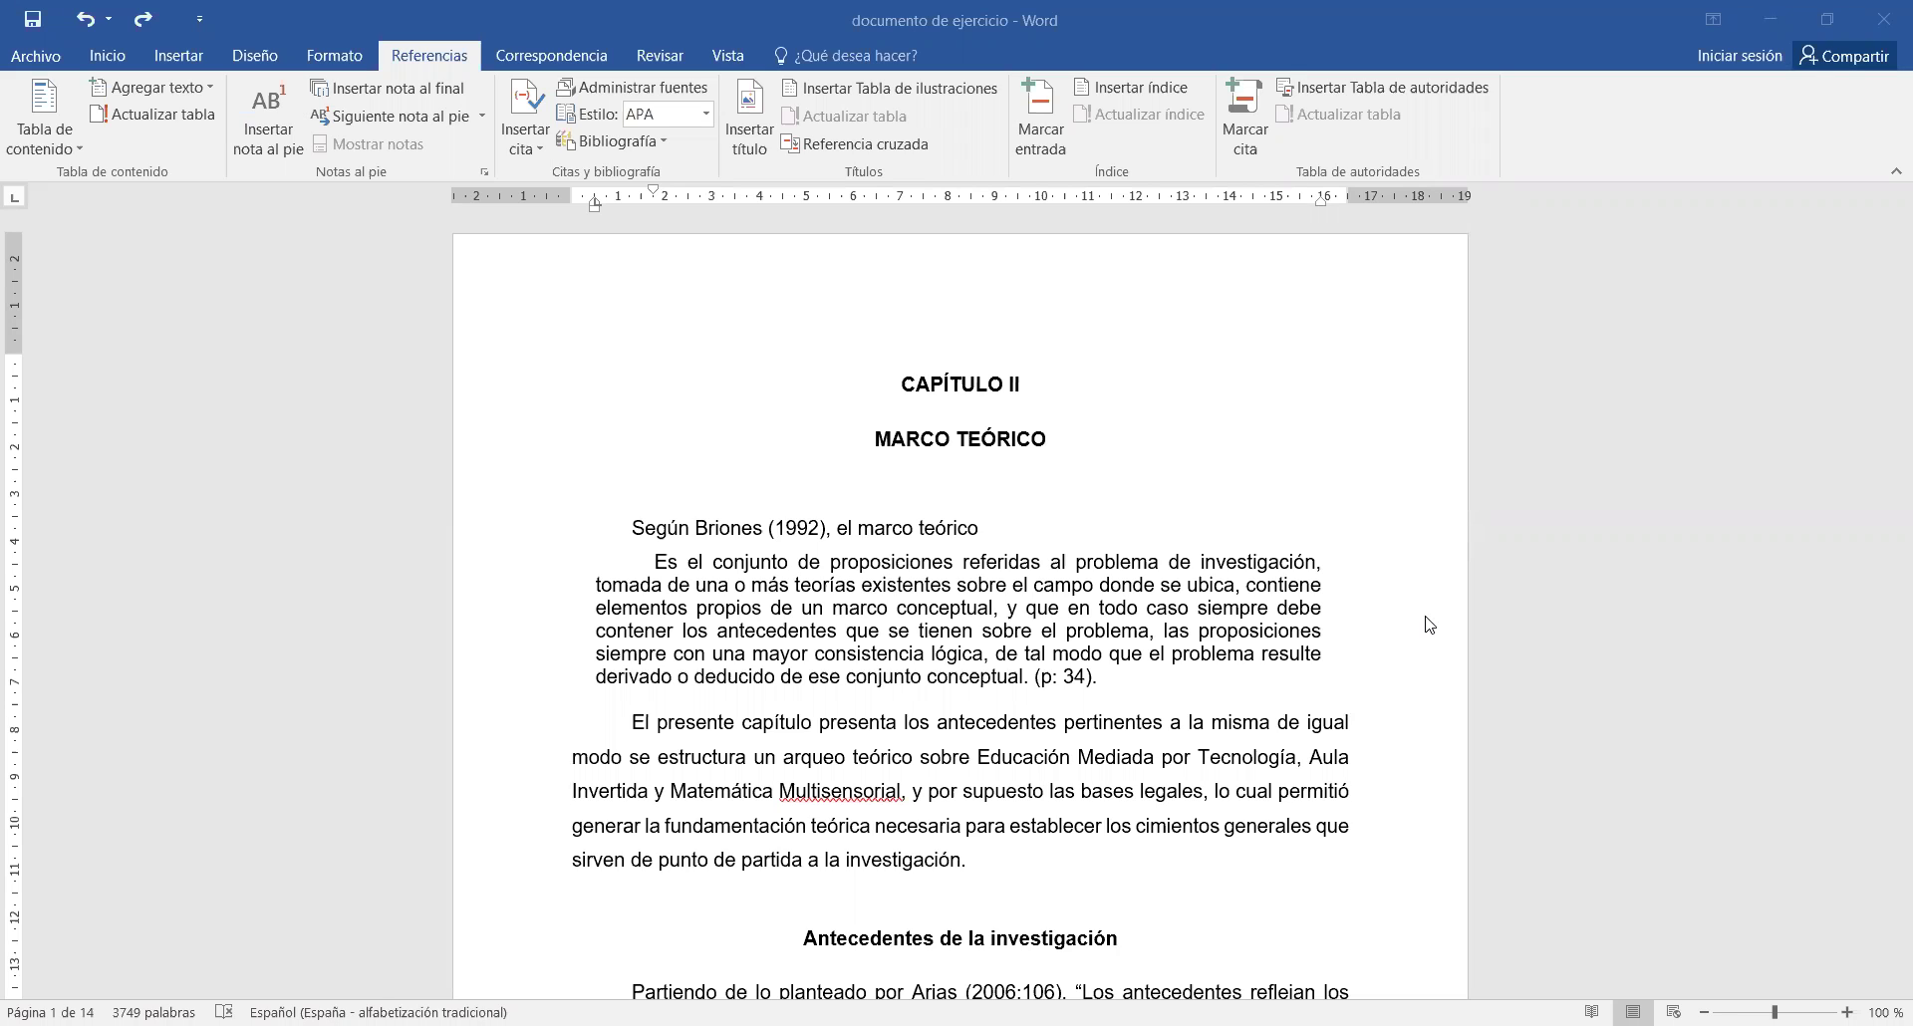
- Select the CAPÍTULO II and MARCO TEÓRICO title lines and show the Inicio styles gallery
left_click(893, 380)
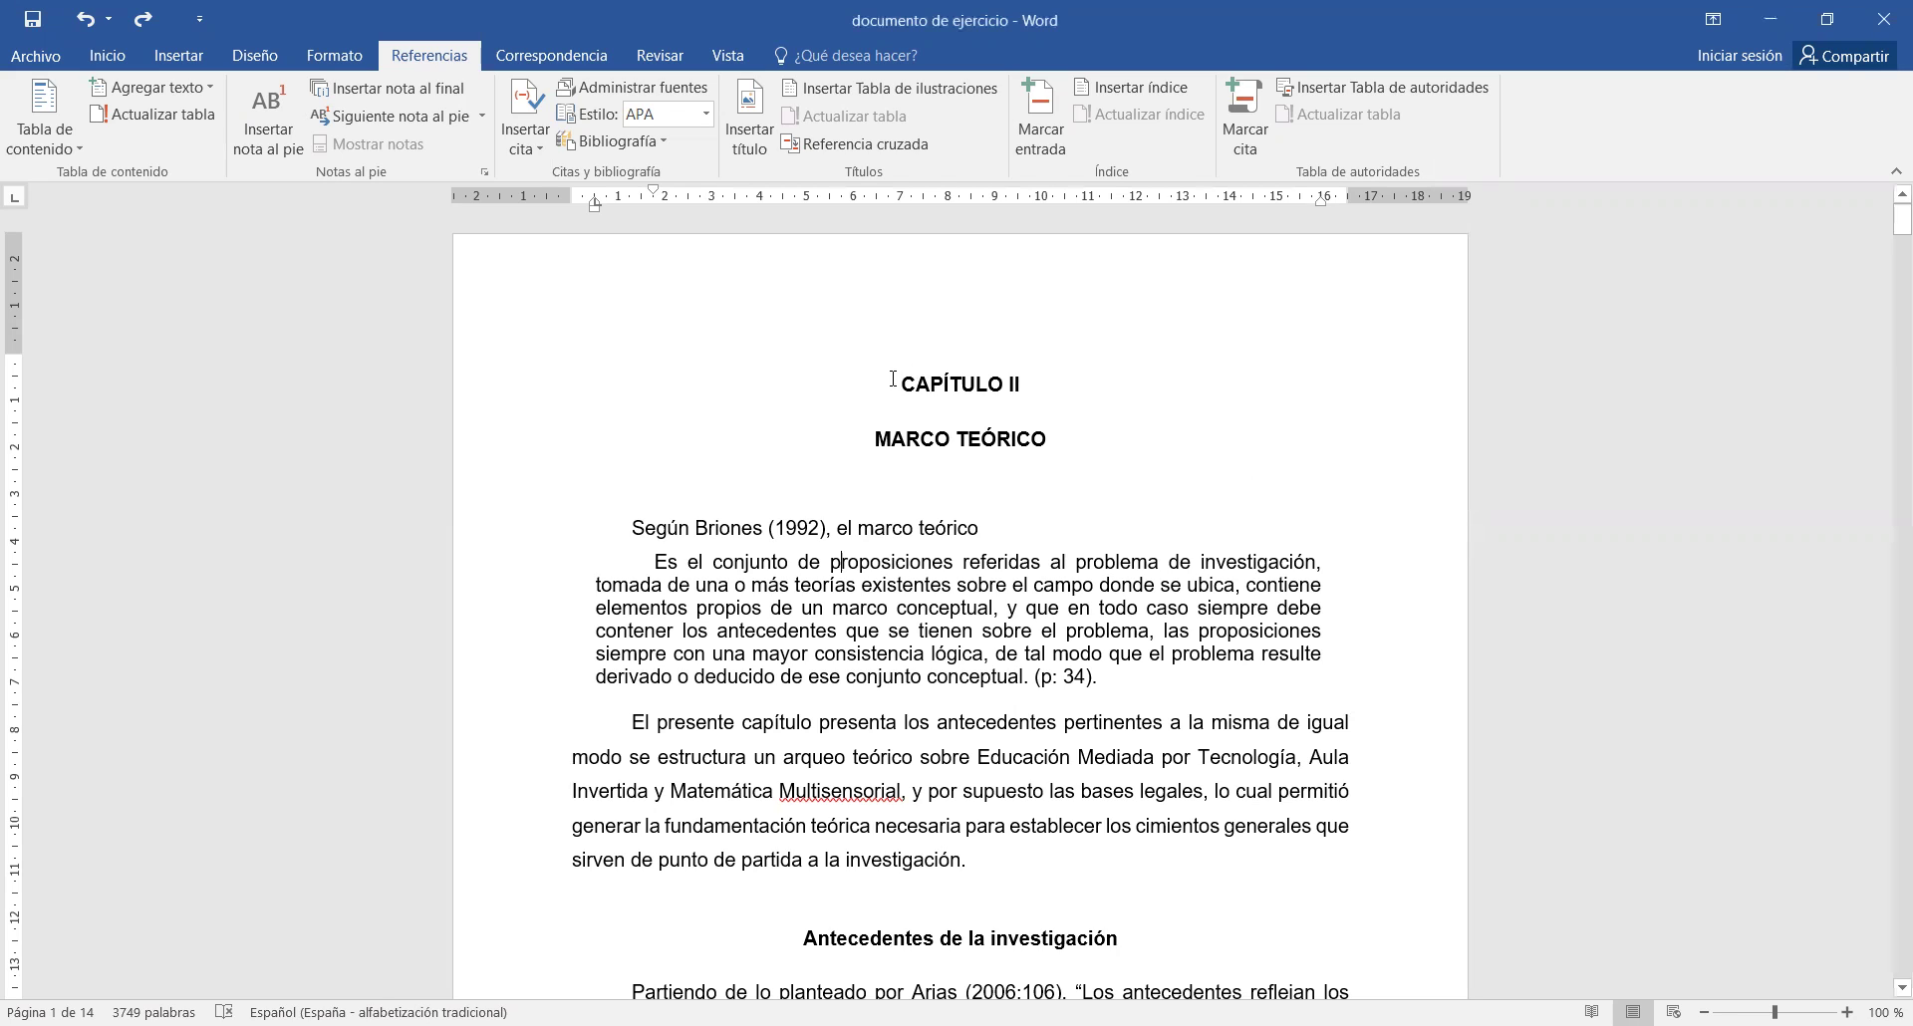
left_click_drag(895, 380, 1046, 449)
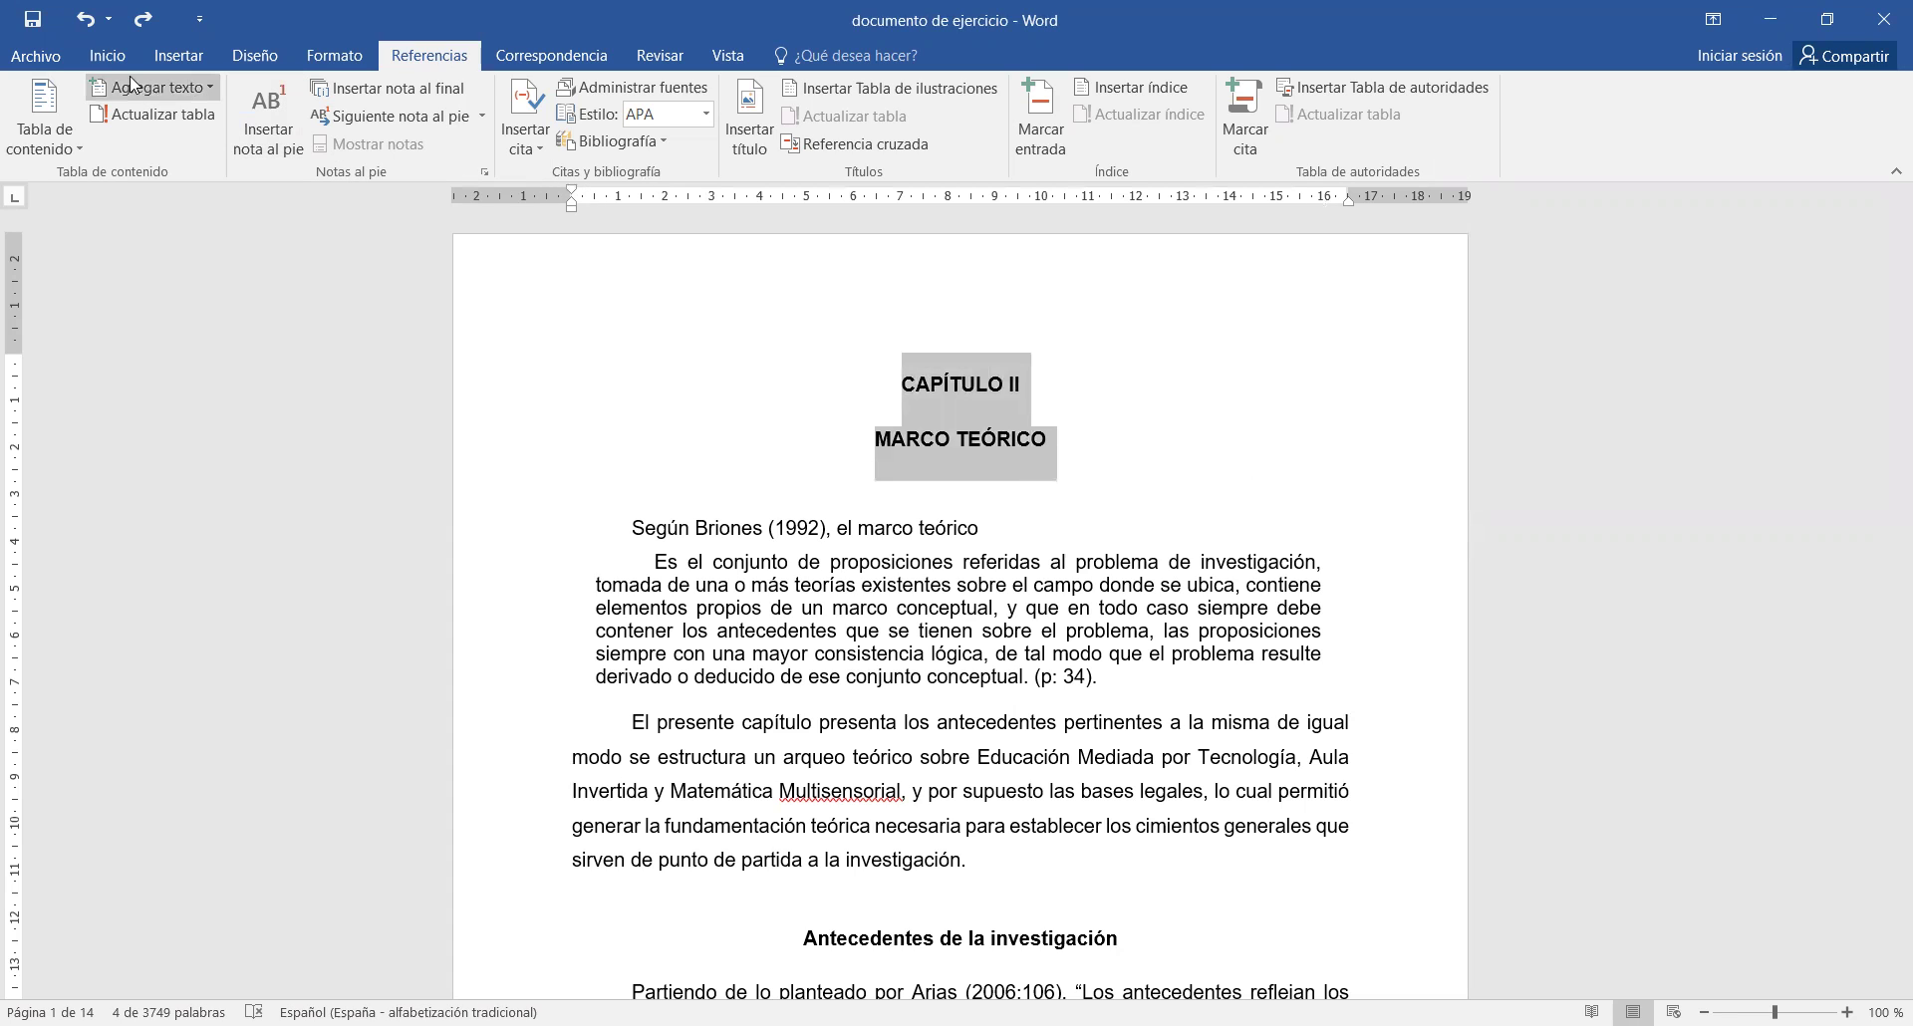
left_click(110, 55)
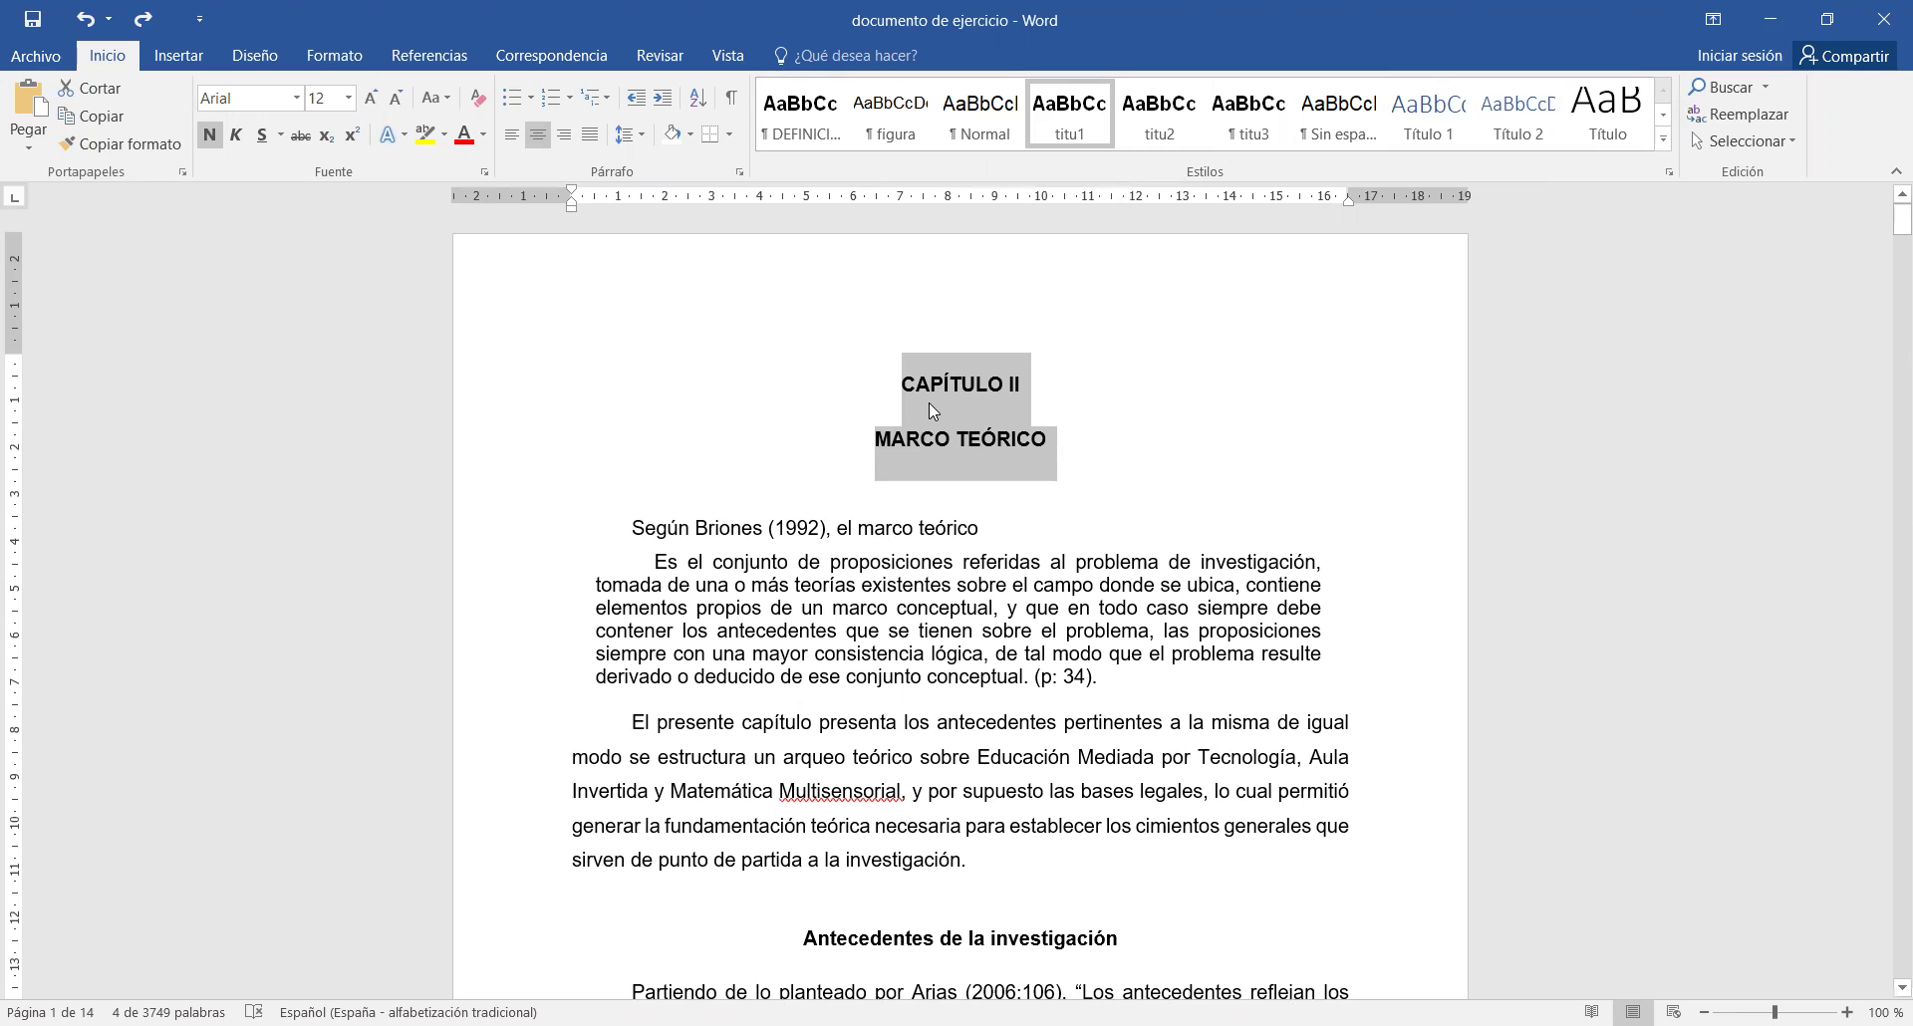
left_click(1664, 145)
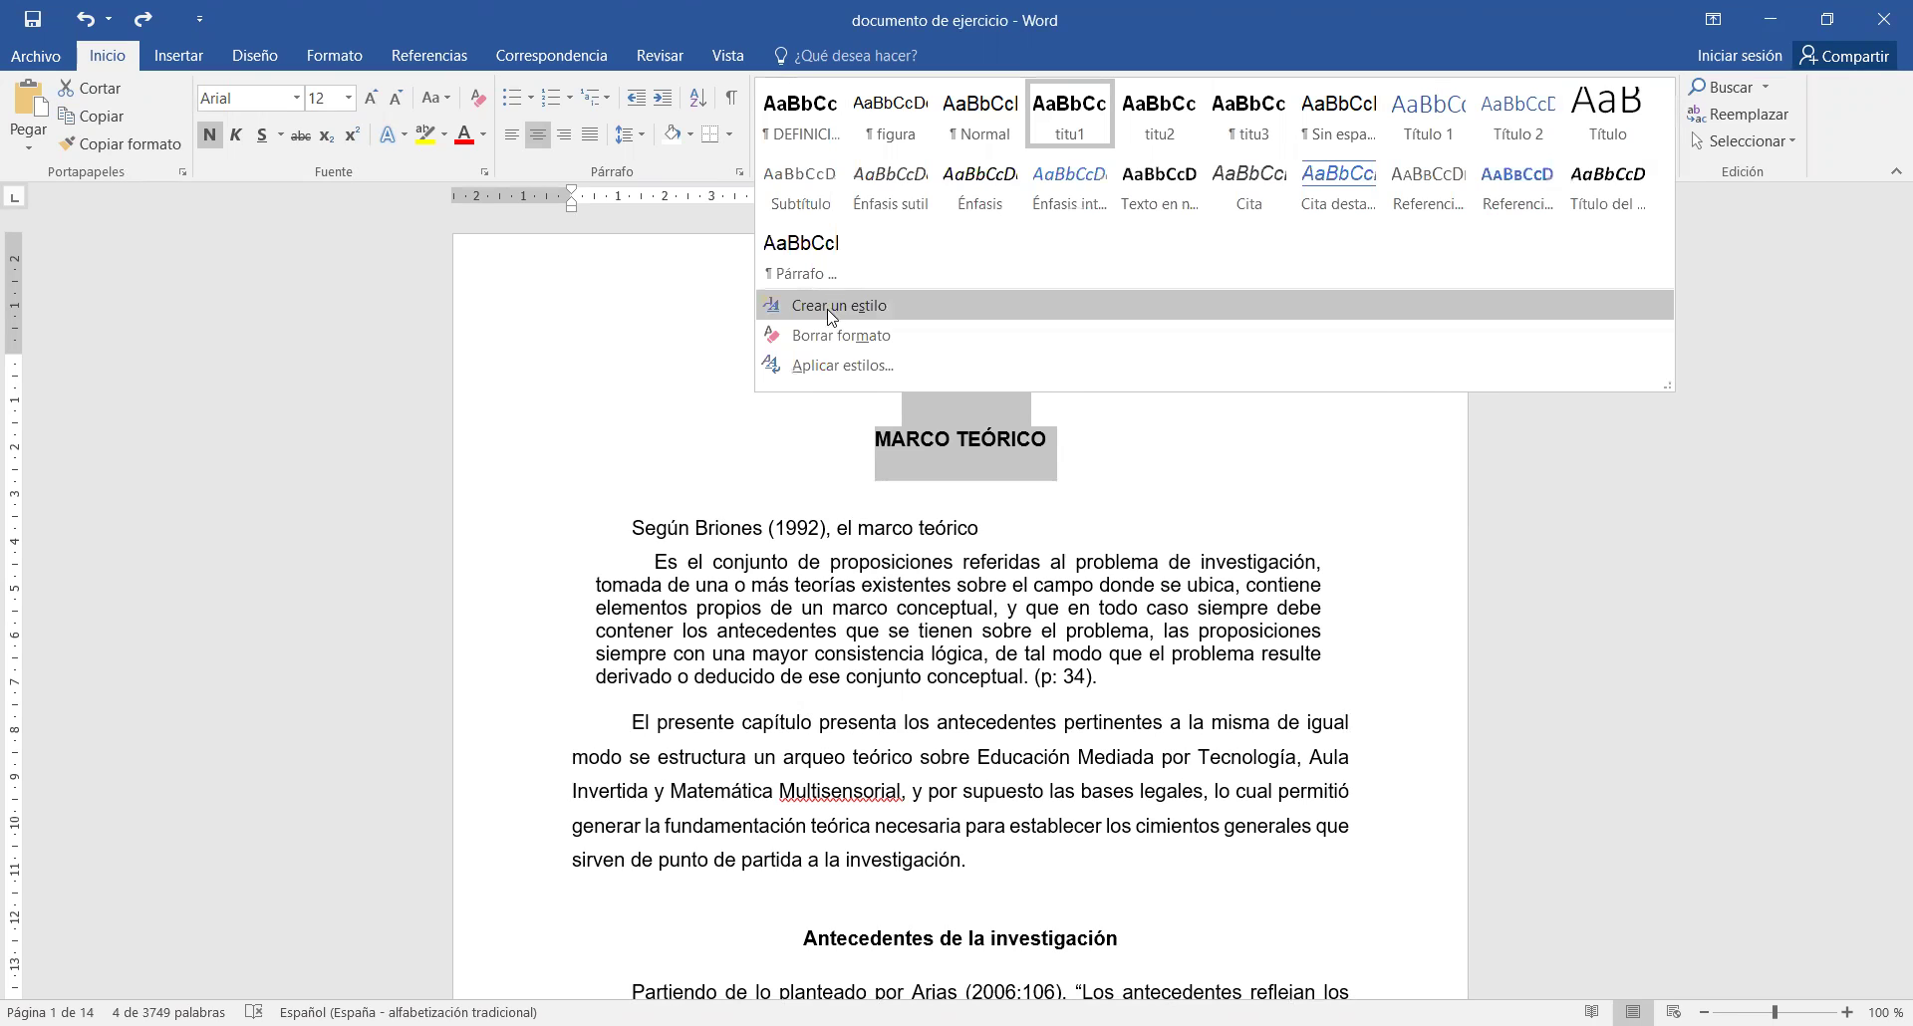
left_click(832, 309)
left_click(1021, 596)
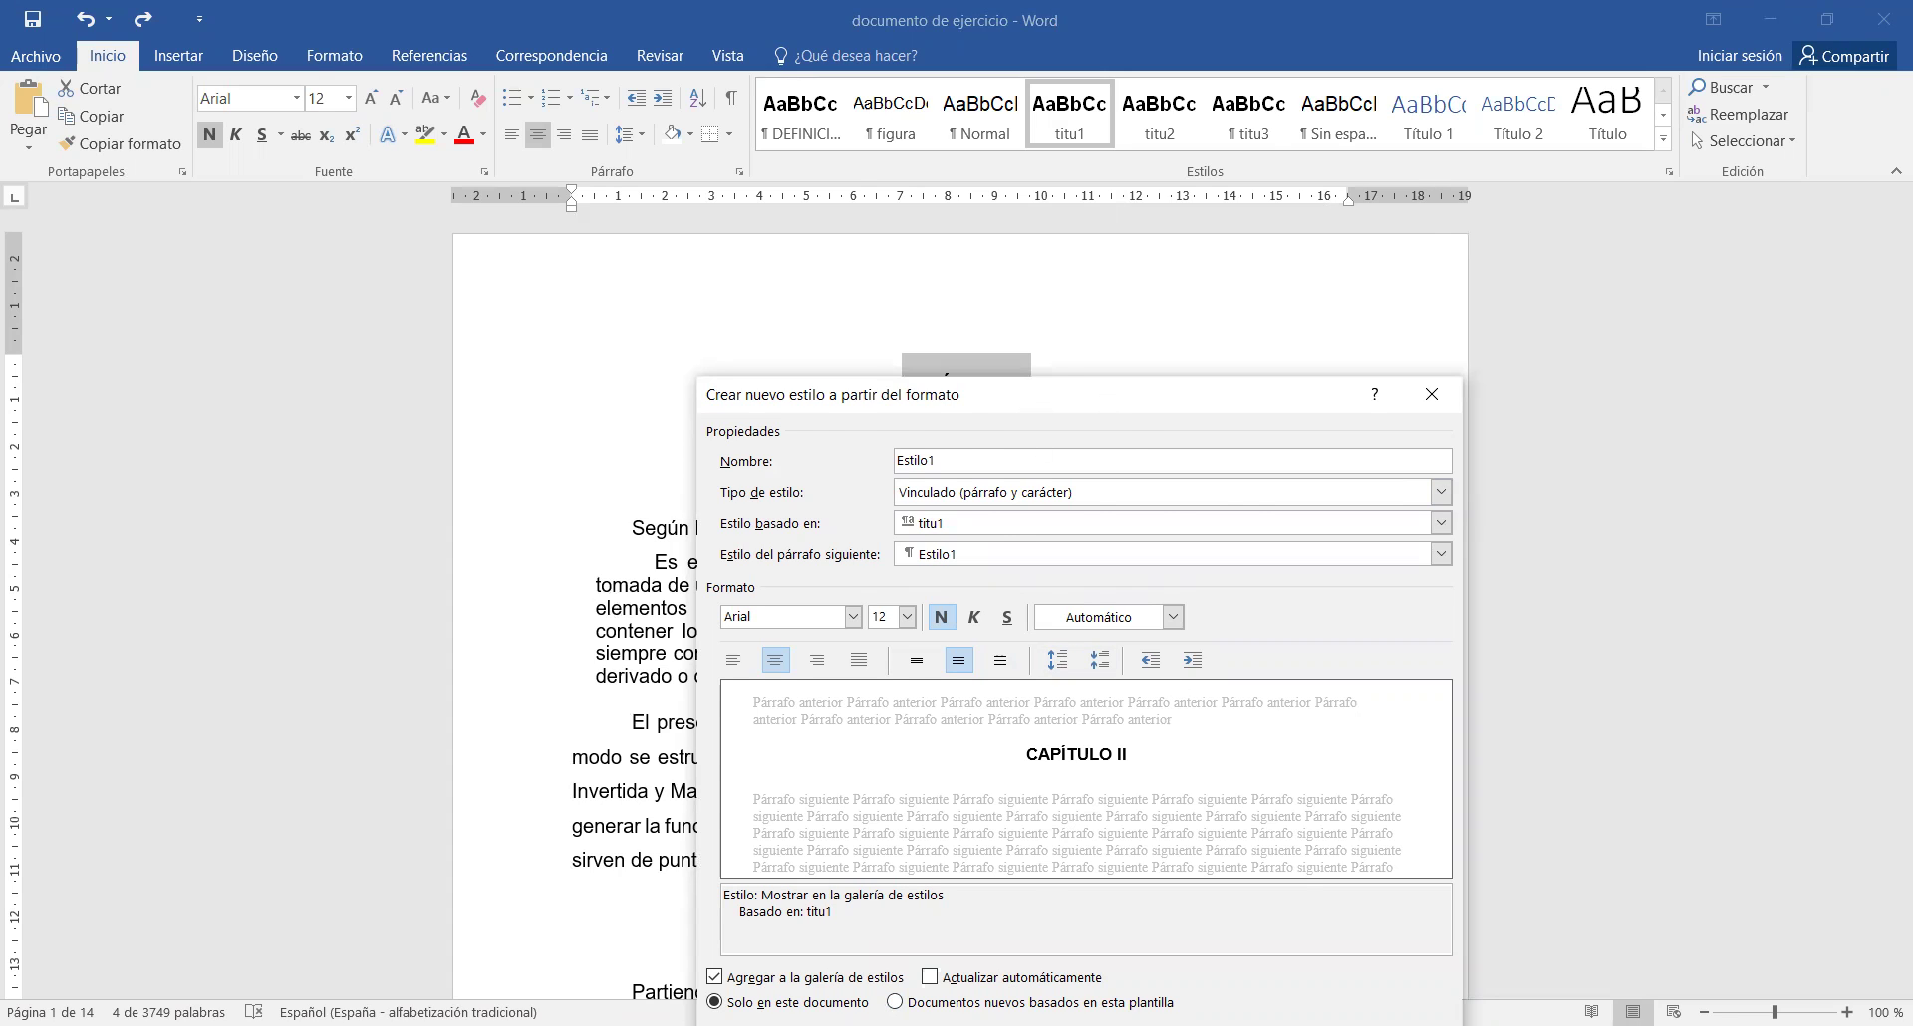
left_click_drag(1109, 402, 1073, 211)
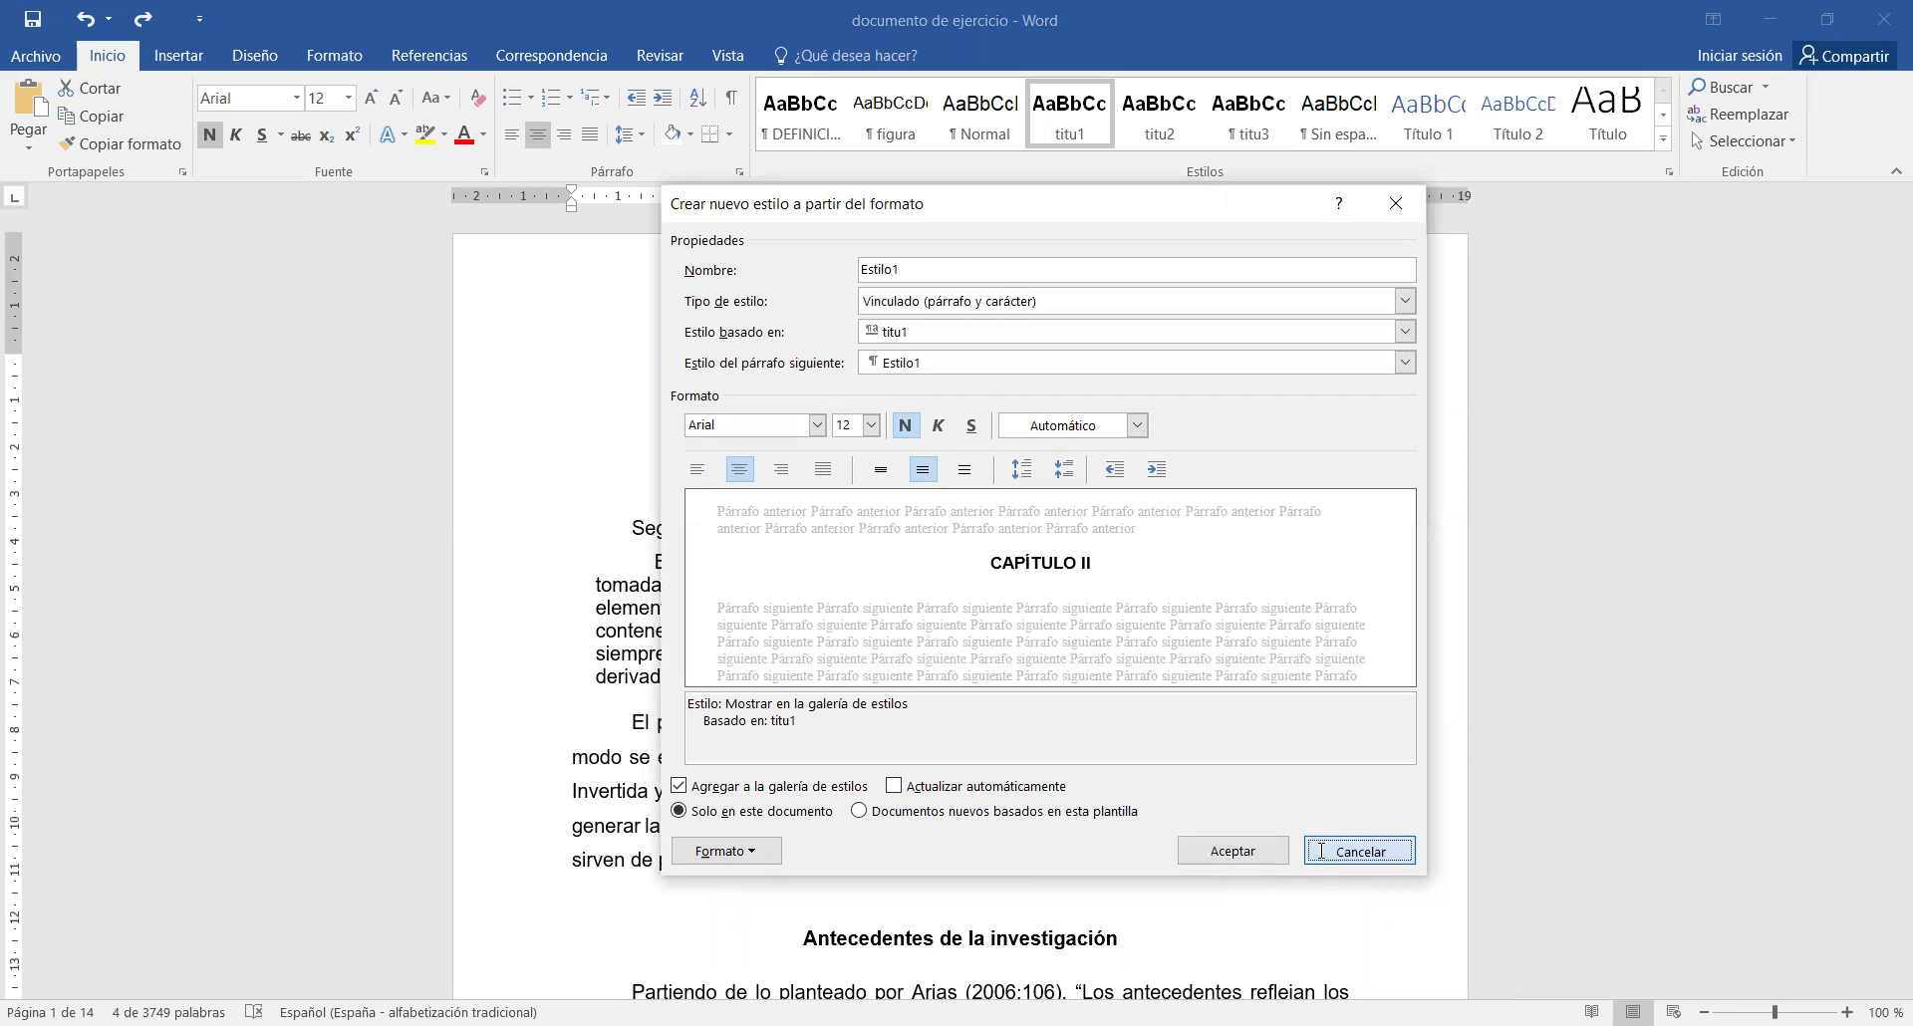
key("Escape")
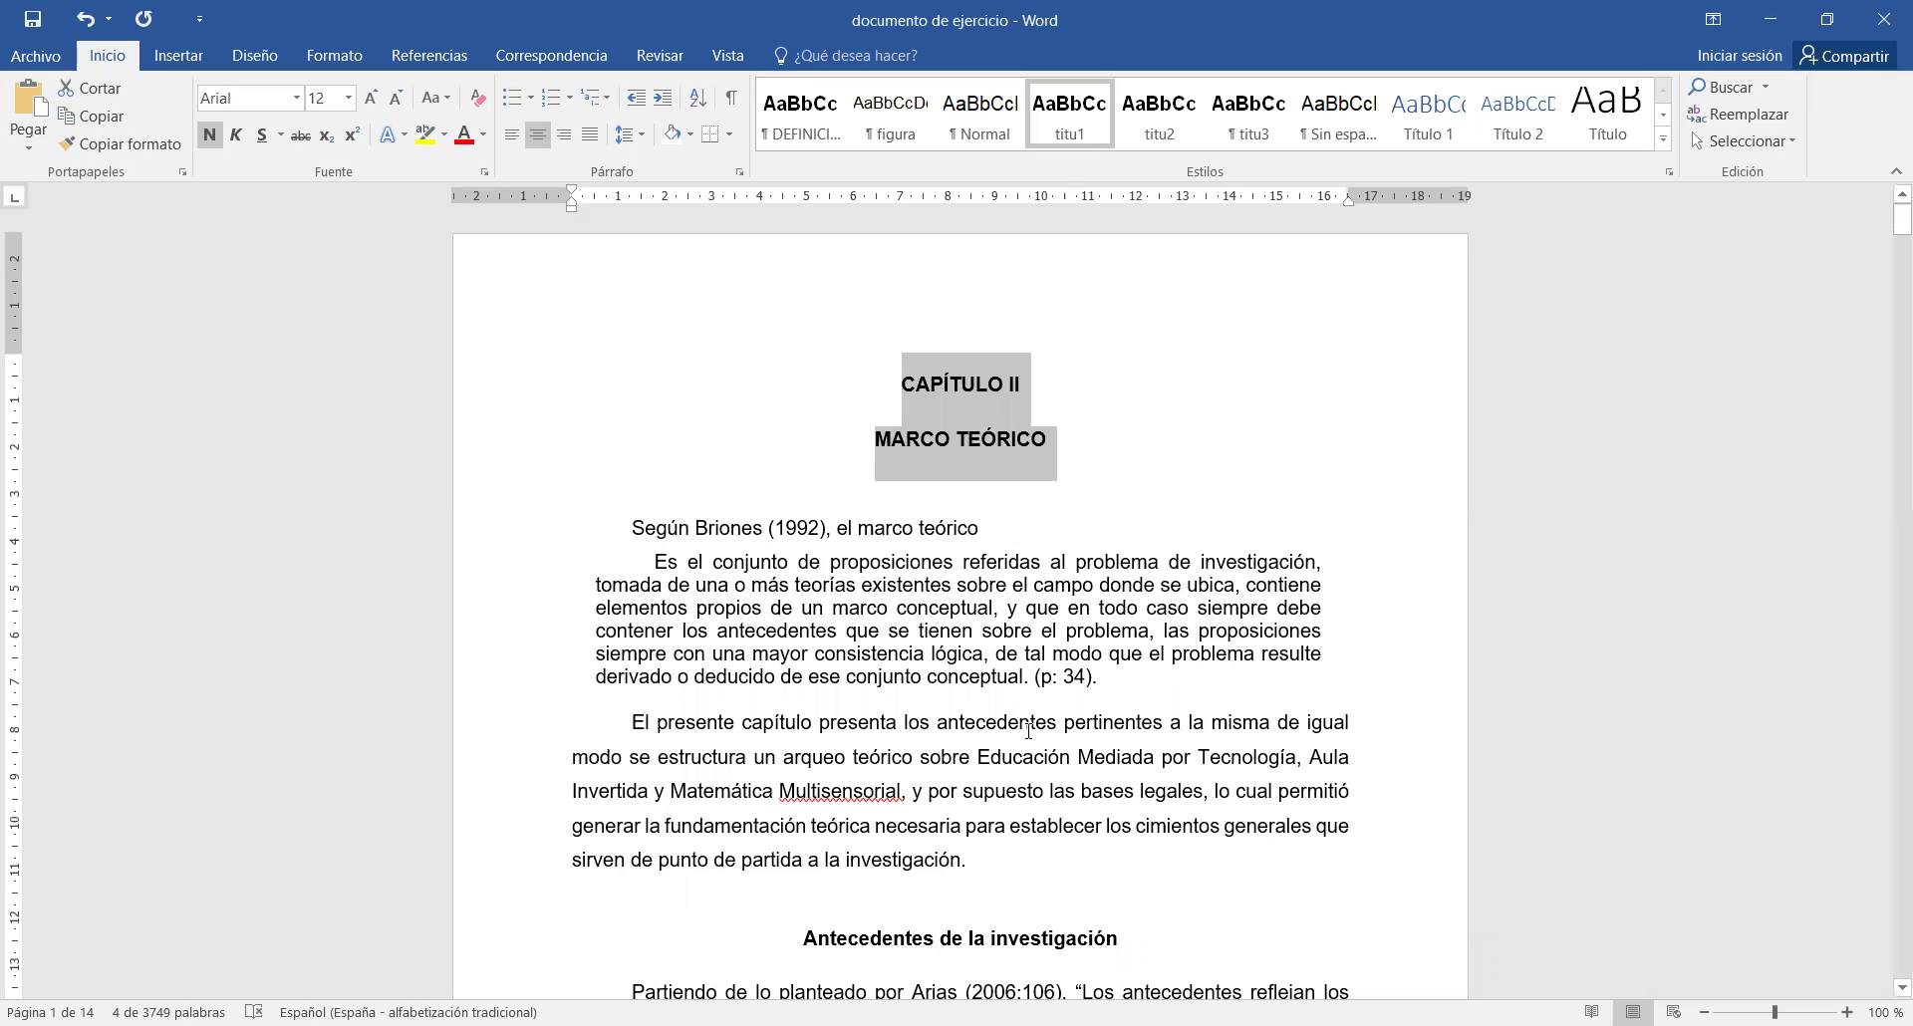
- Apply the titu2 style to the Antecedentes de la investigación heading
left_click_drag(805, 937, 1118, 938)
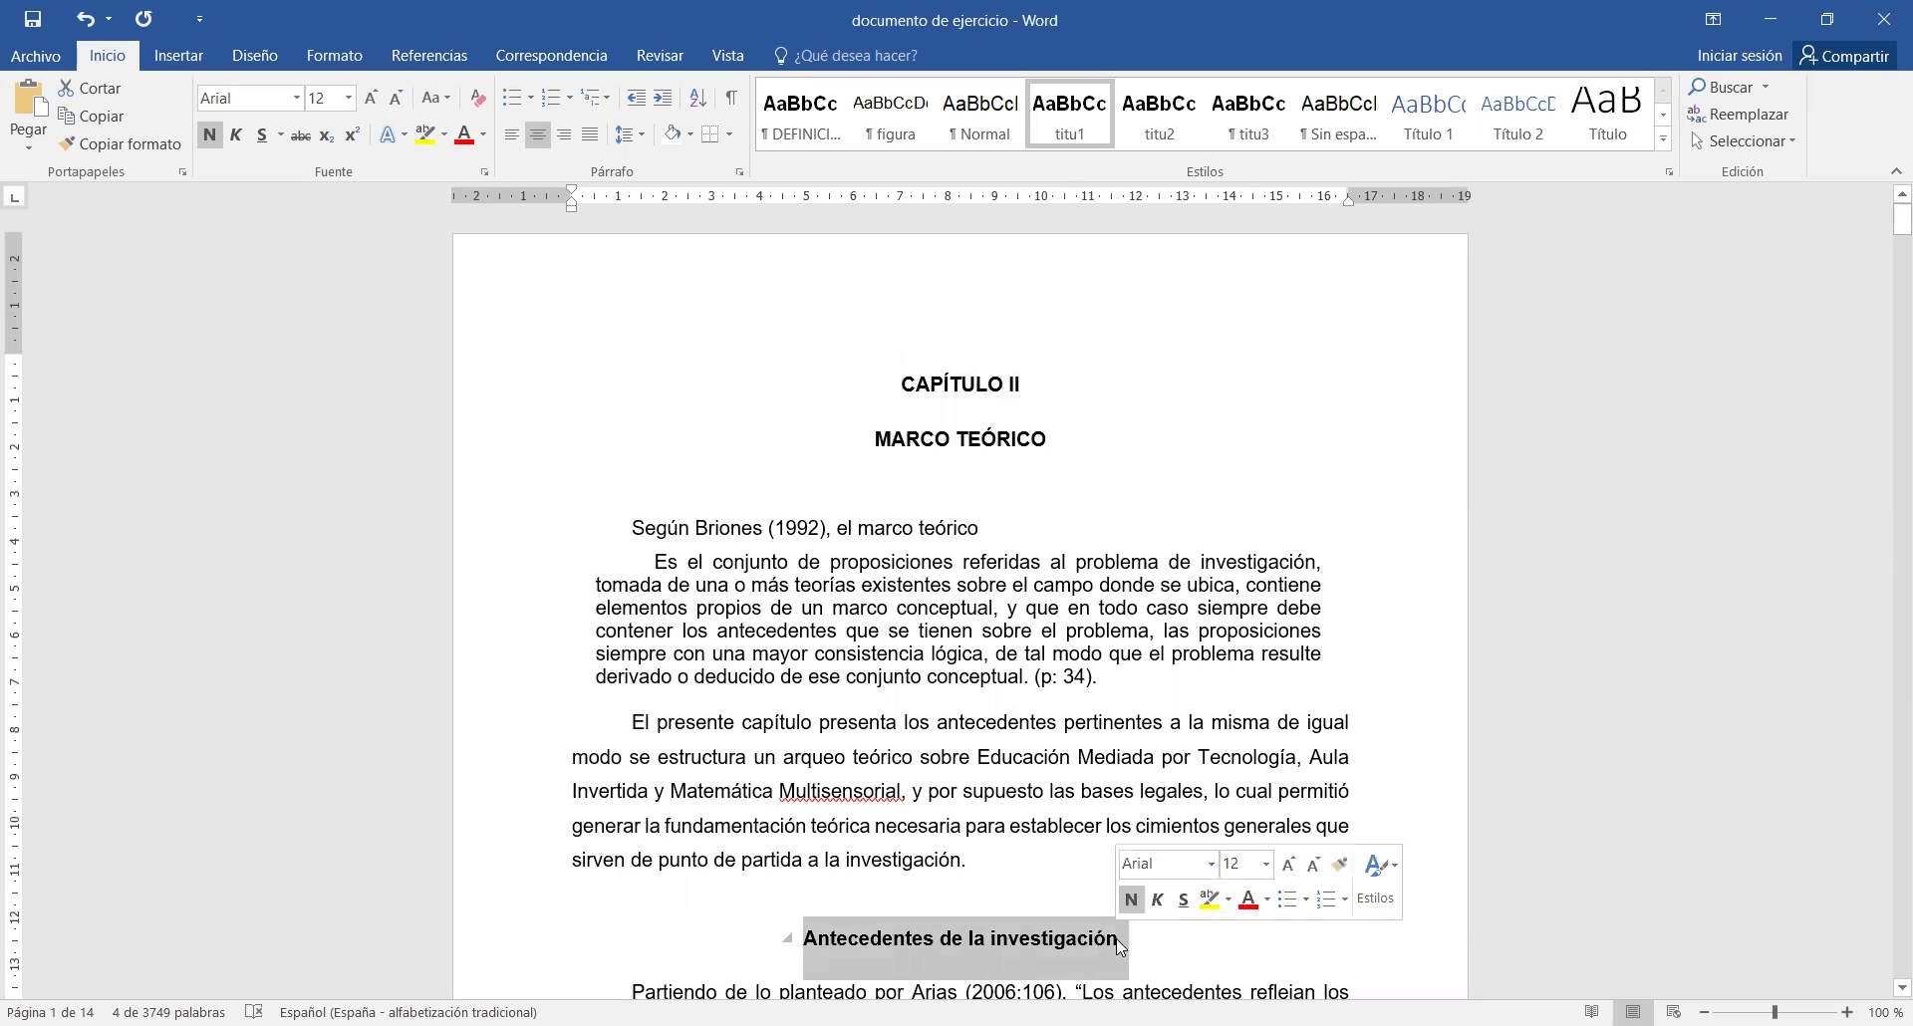
left_click(1170, 123)
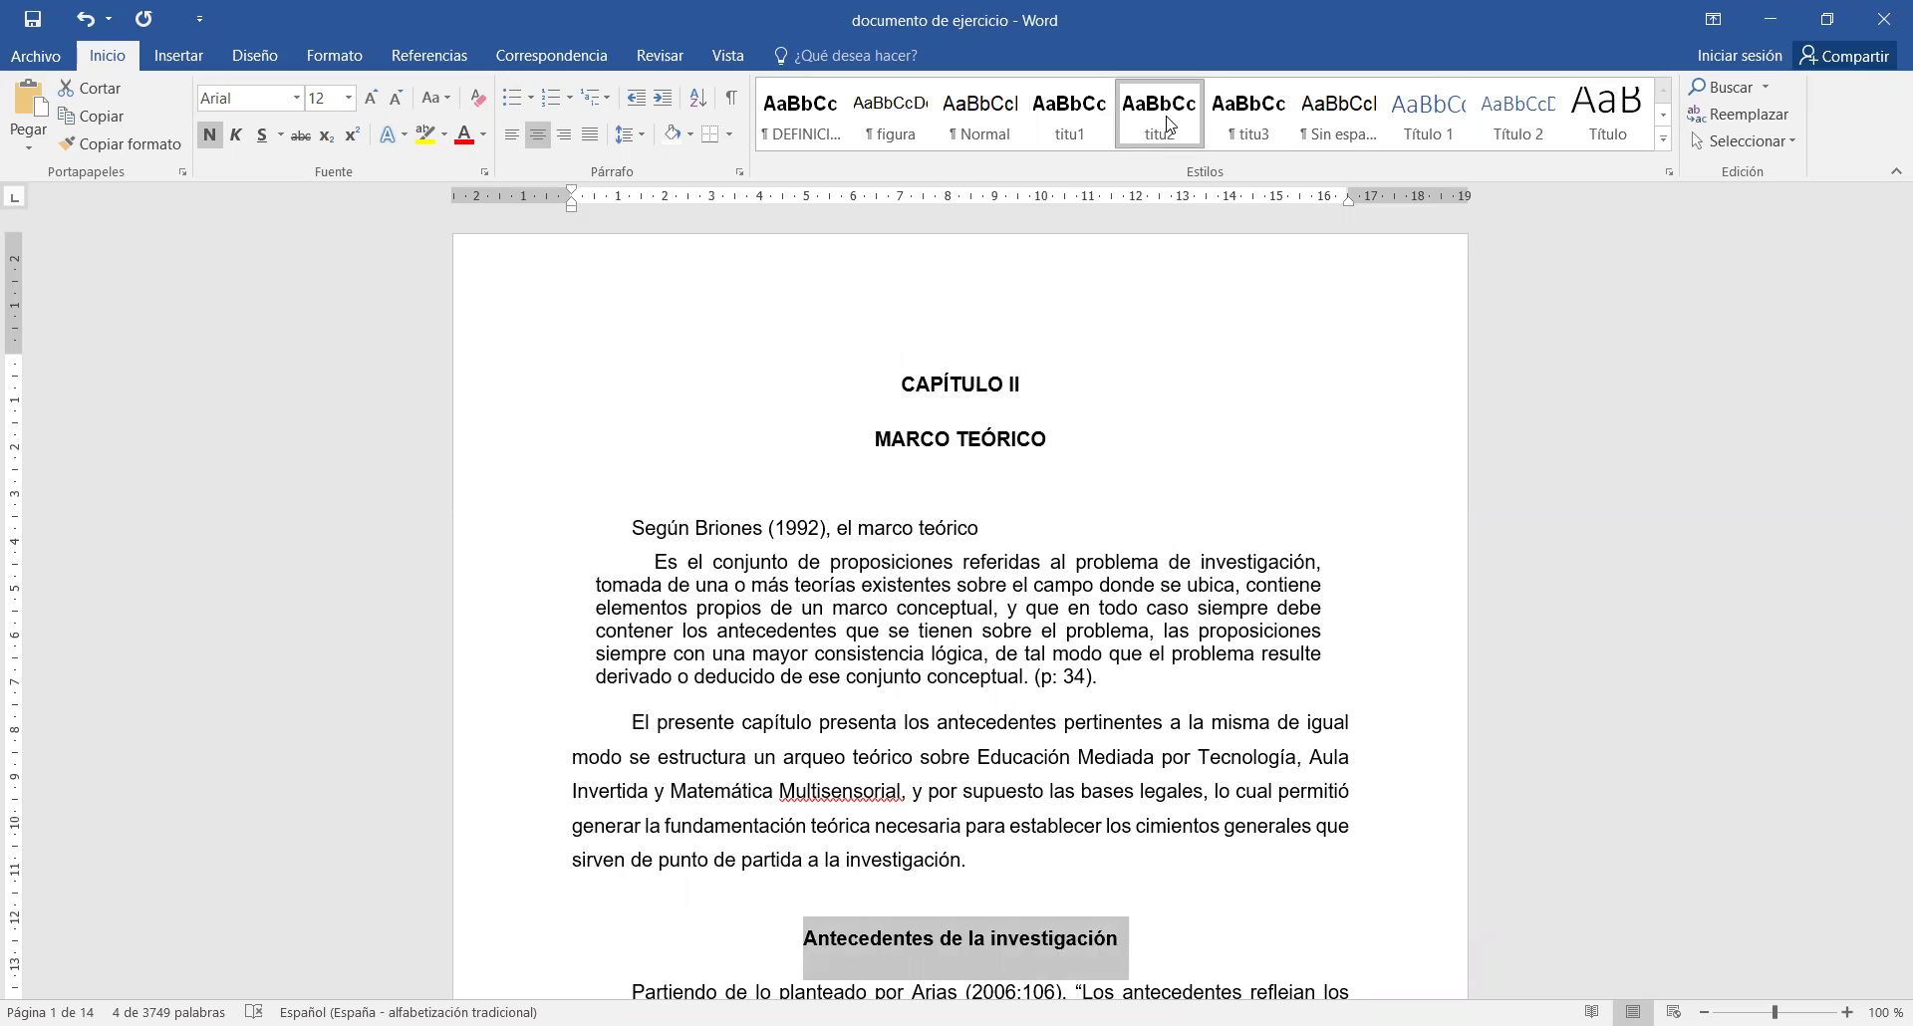
scroll(895, 880, "down", 3)
scroll(895, 882, "down", 3)
scroll(895, 882, "down", 3)
scroll(894, 883, "down", 2)
scroll(894, 883, "down", 4)
scroll(895, 883, "down", 4)
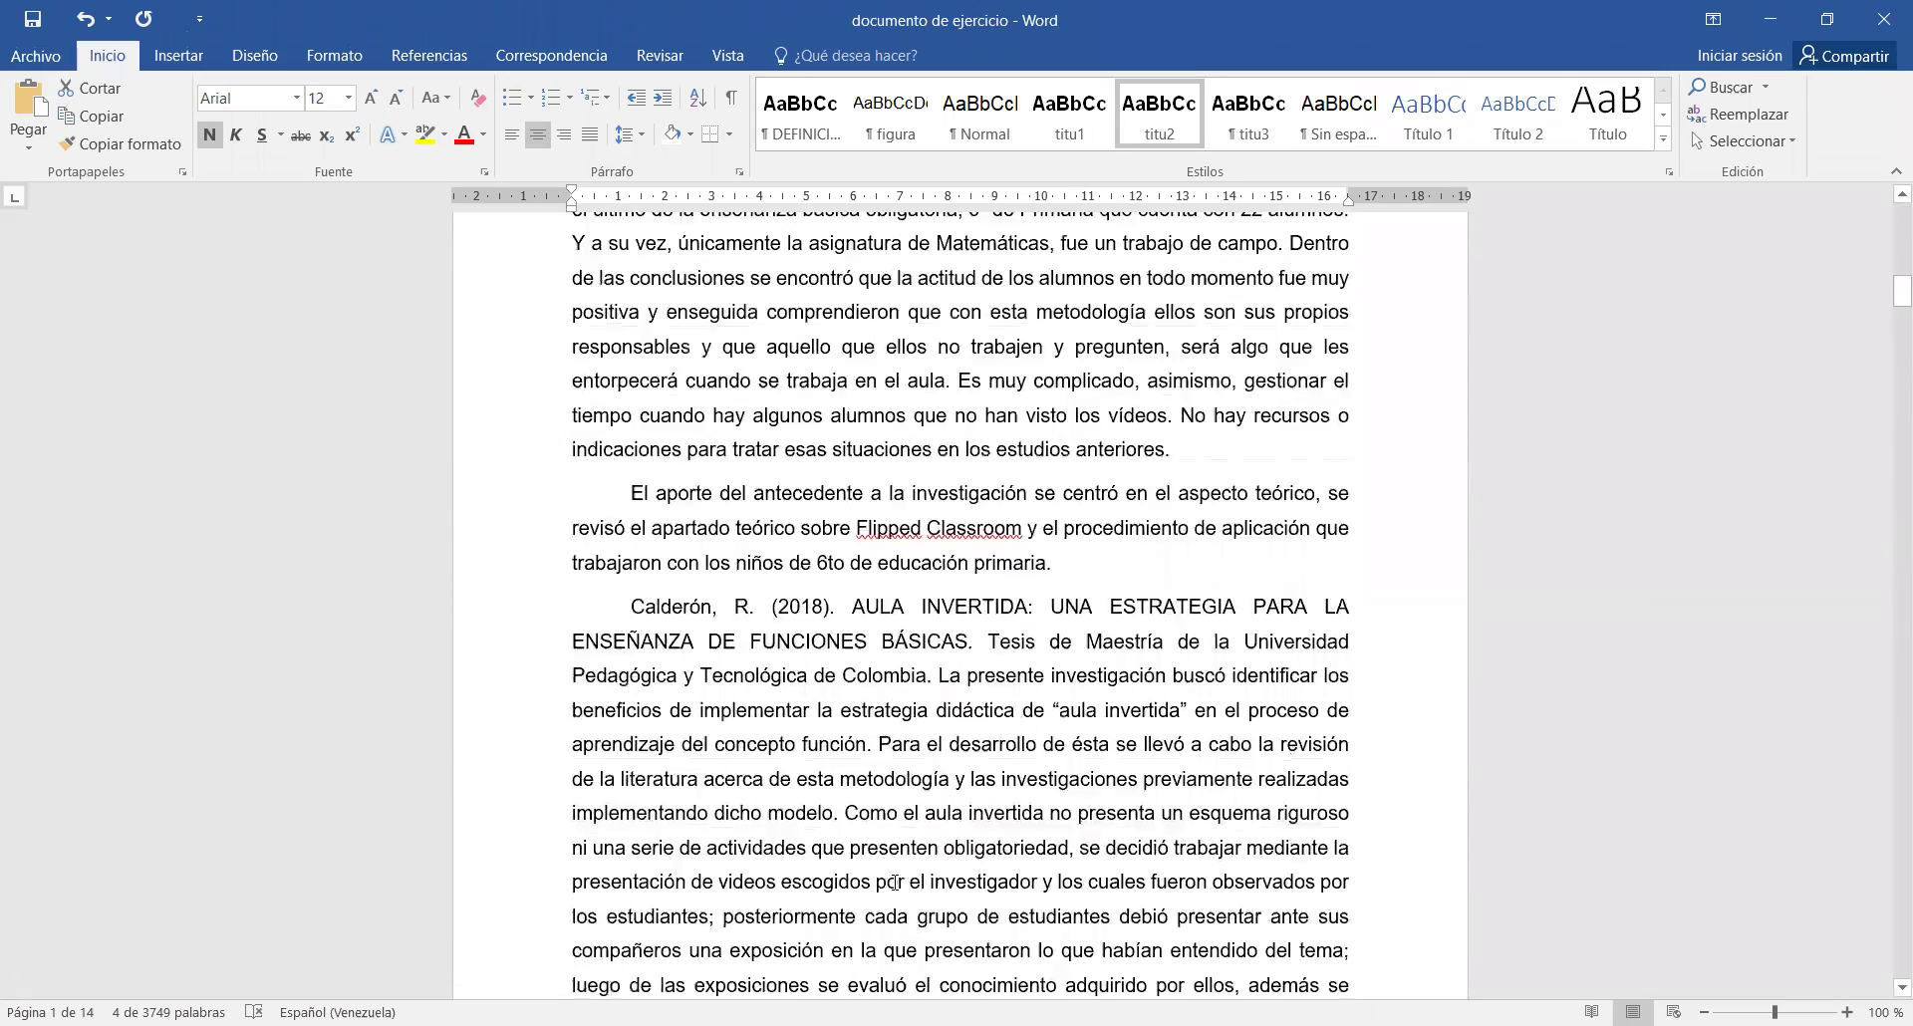
scroll(895, 882, "down", 2)
scroll(895, 883, "down", 2)
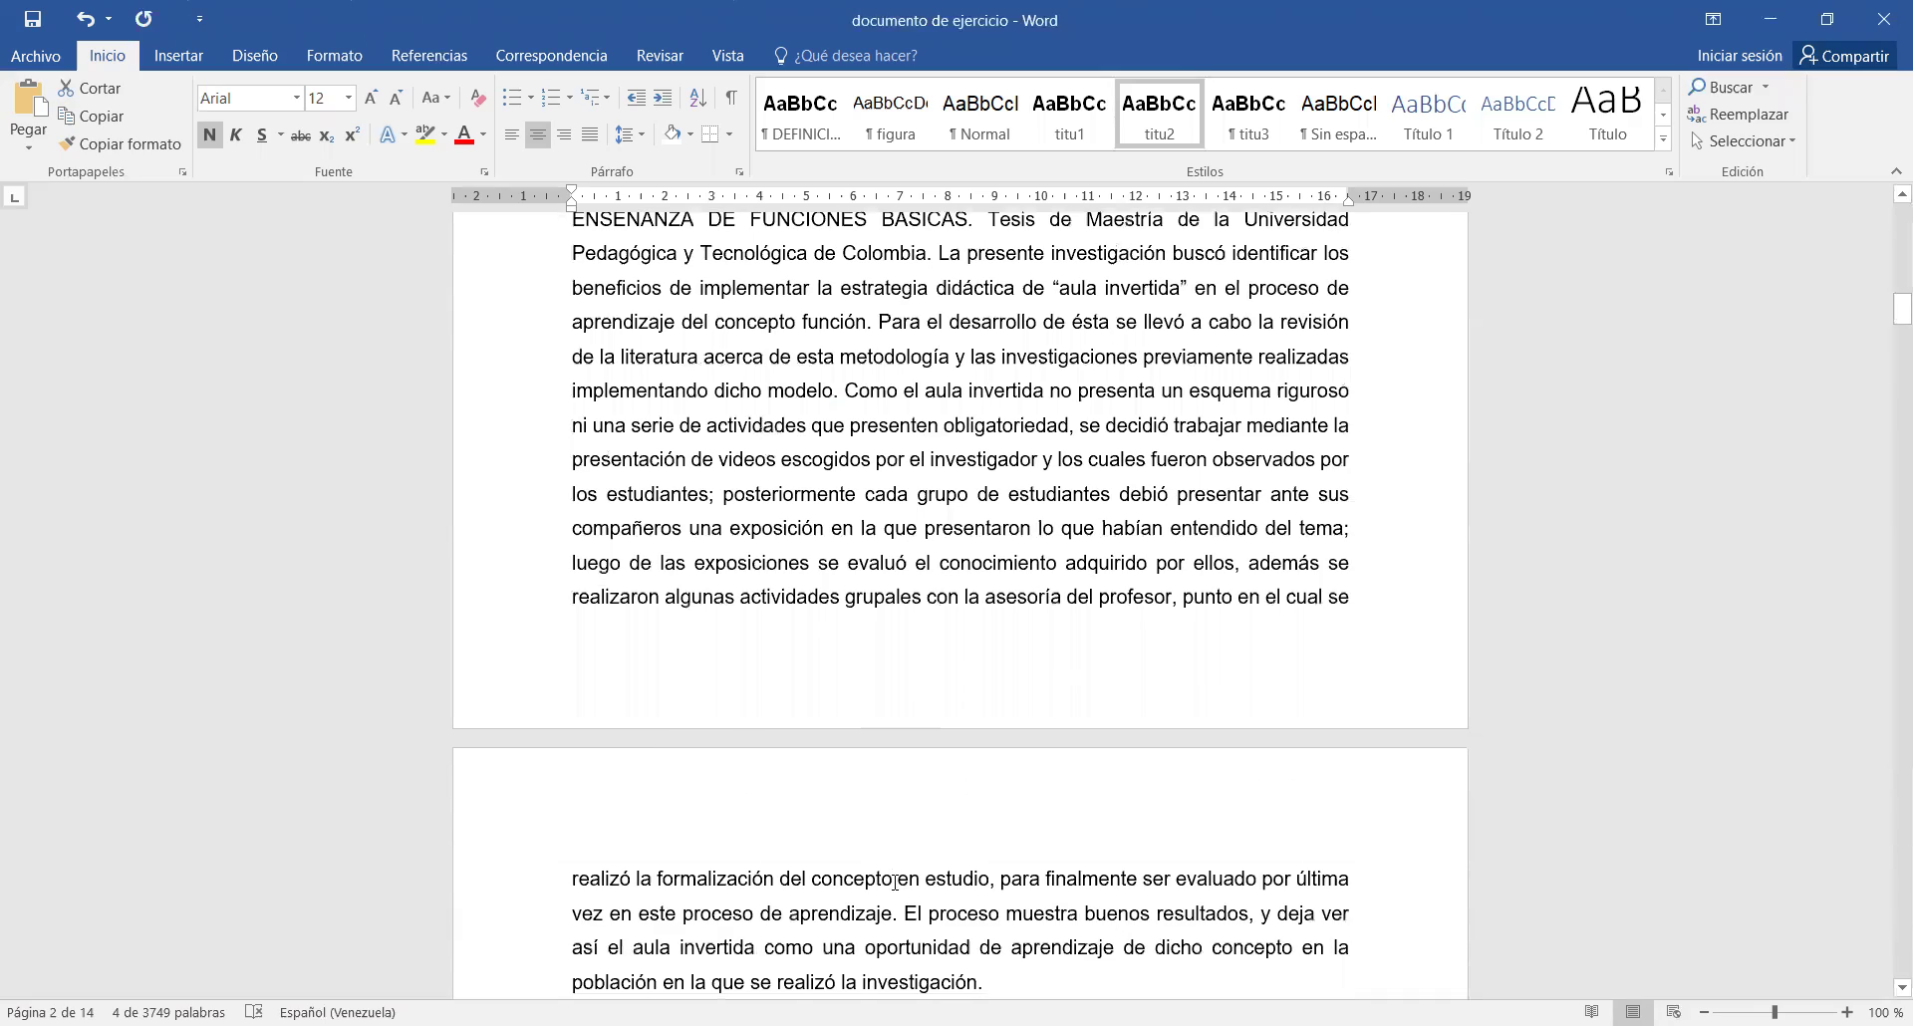
scroll(894, 883, "down", 1)
scroll(894, 883, "down", 4)
scroll(895, 883, "down", 1)
scroll(895, 883, "down", 3)
scroll(895, 883, "down", 2)
scroll(895, 883, "down", 1)
scroll(895, 883, "down", 1)
scroll(894, 883, "down", 6)
scroll(895, 883, "down", 2)
scroll(894, 883, "down", 6)
scroll(895, 883, "down", 4)
scroll(895, 883, "down", 3)
scroll(895, 882, "down", 4)
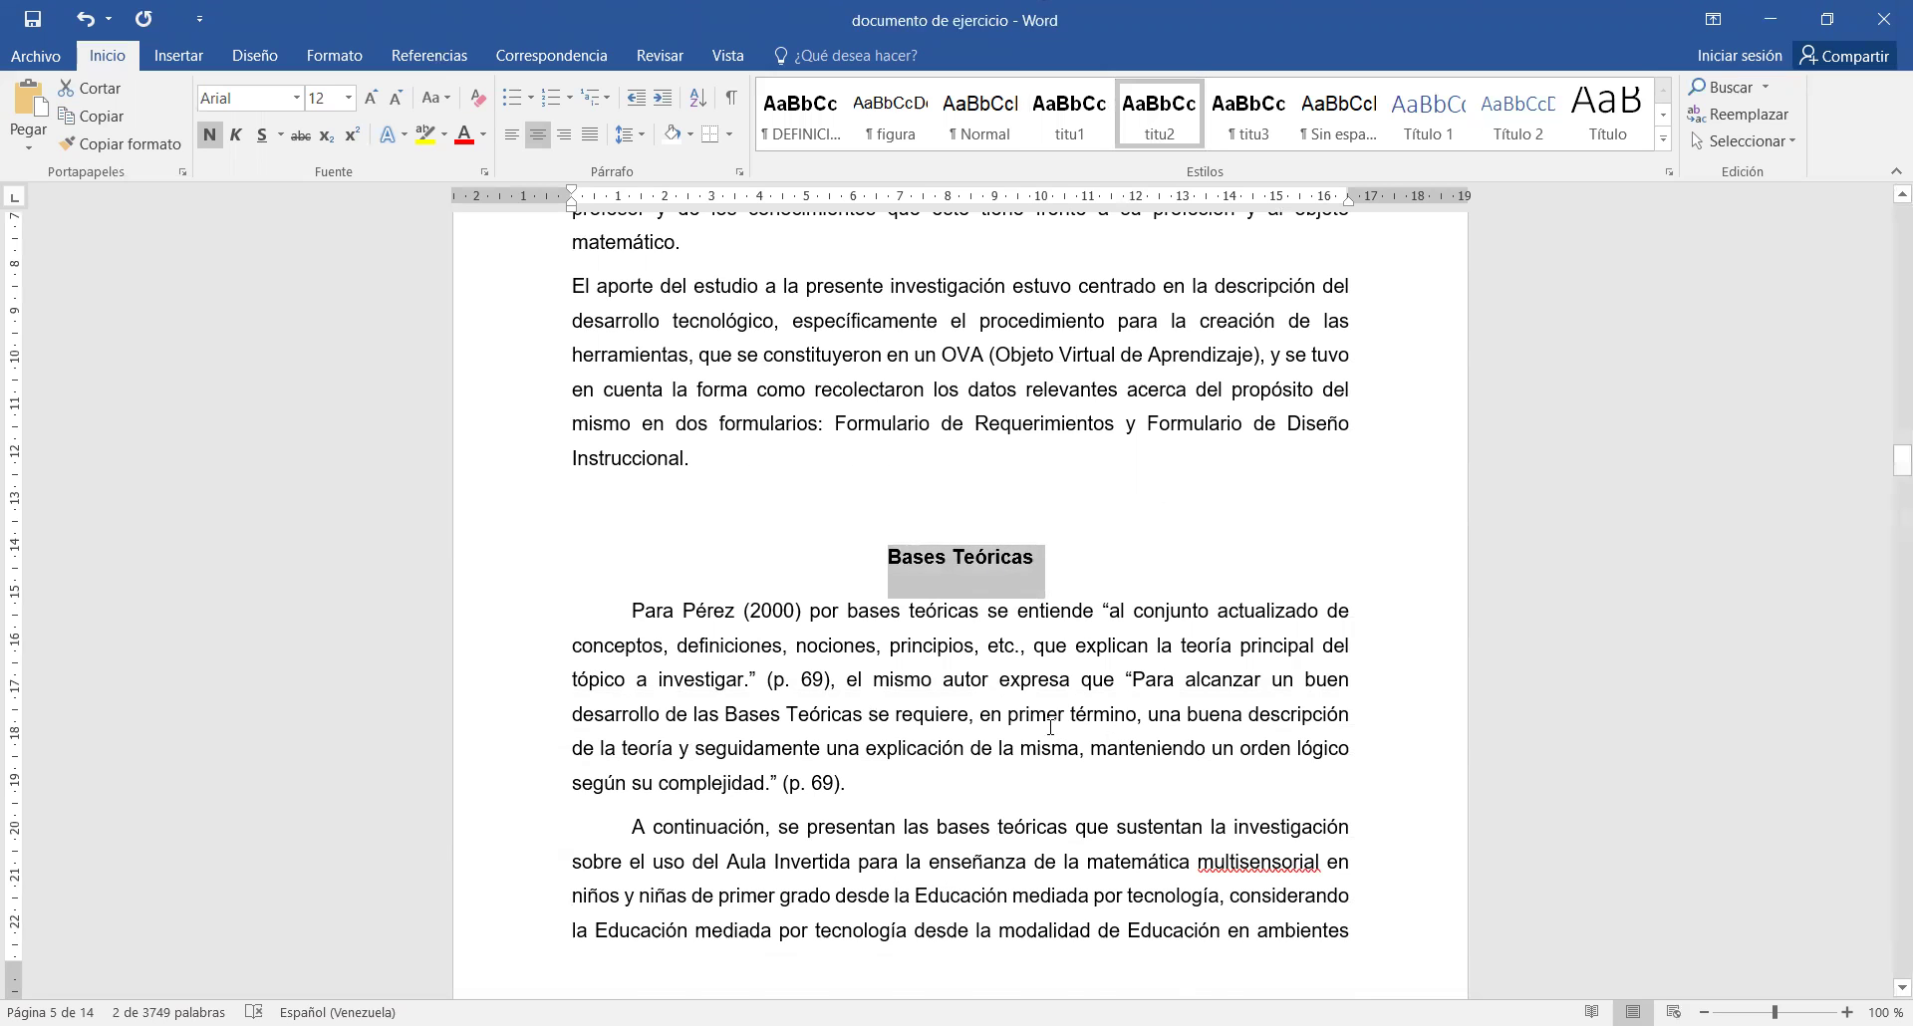
scroll(1048, 729, "down", 5)
scroll(1048, 729, "down", 3)
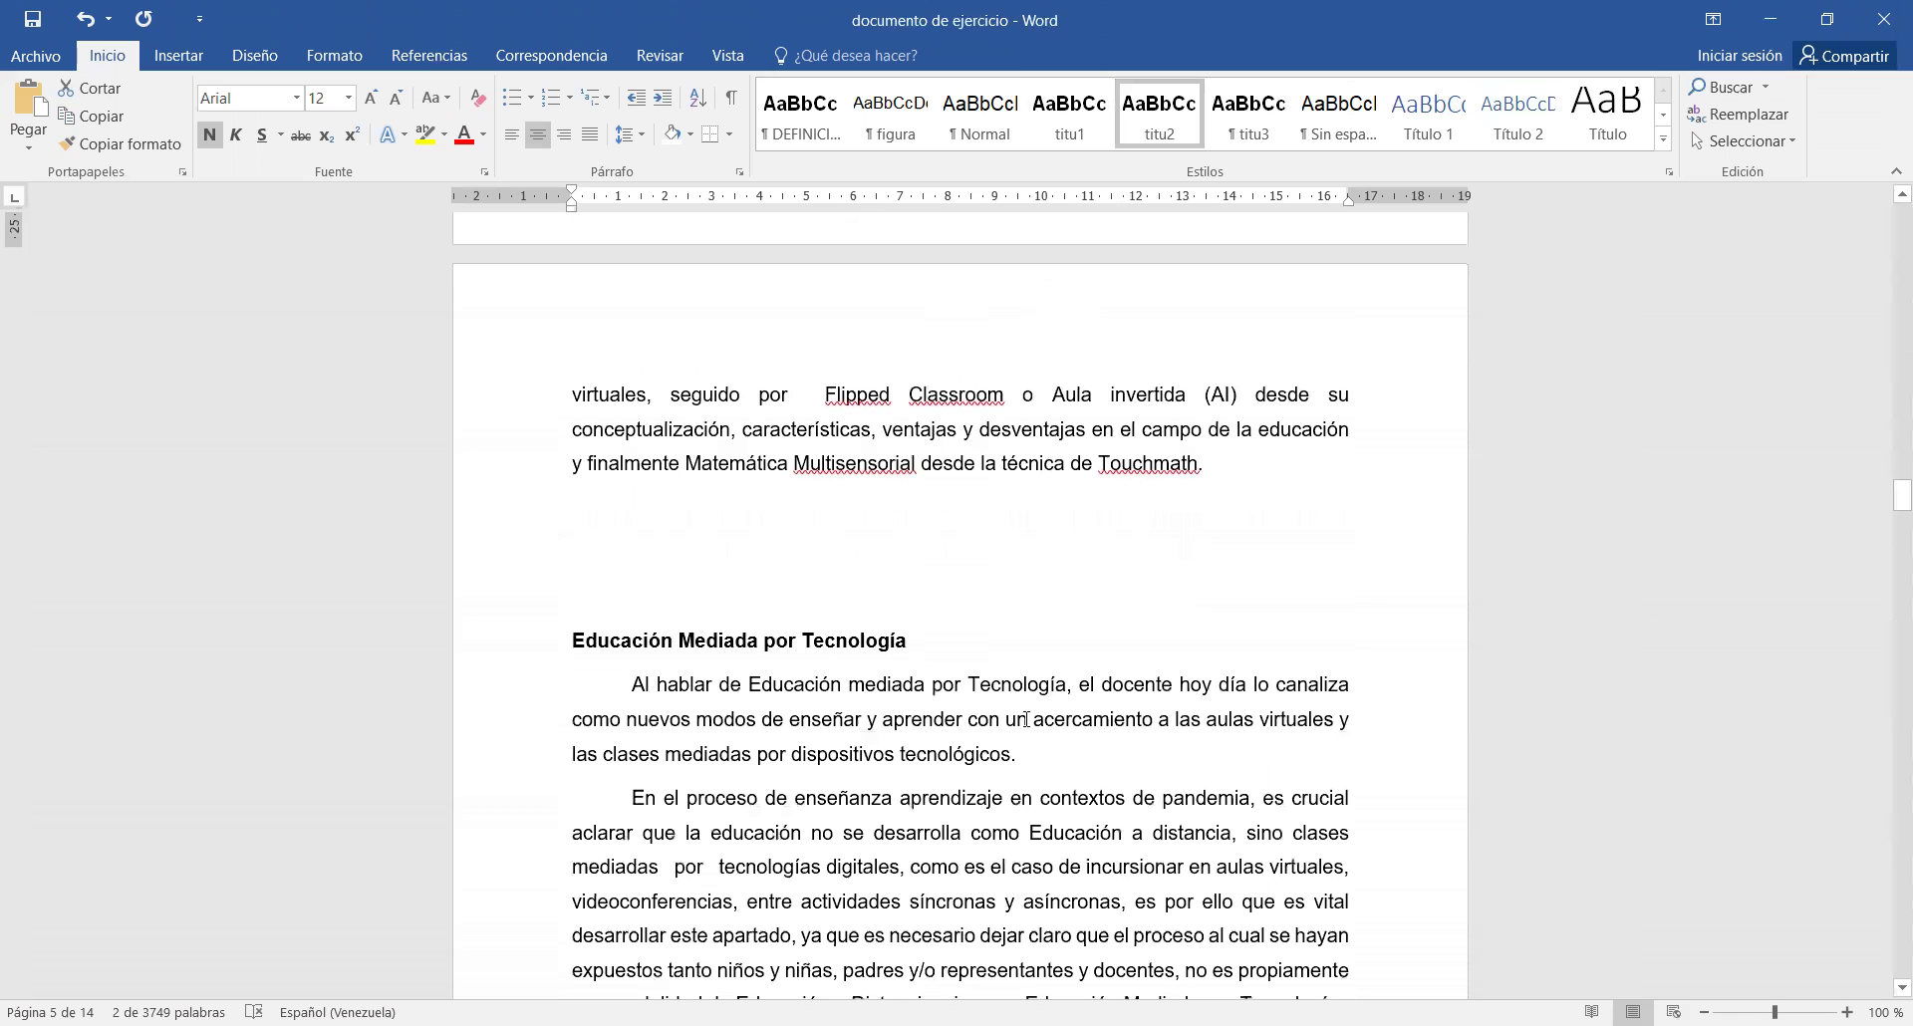
- Apply titu3 to Educación Mediada por Tecnología, then select the Aula Invertida heading
left_click(538, 650)
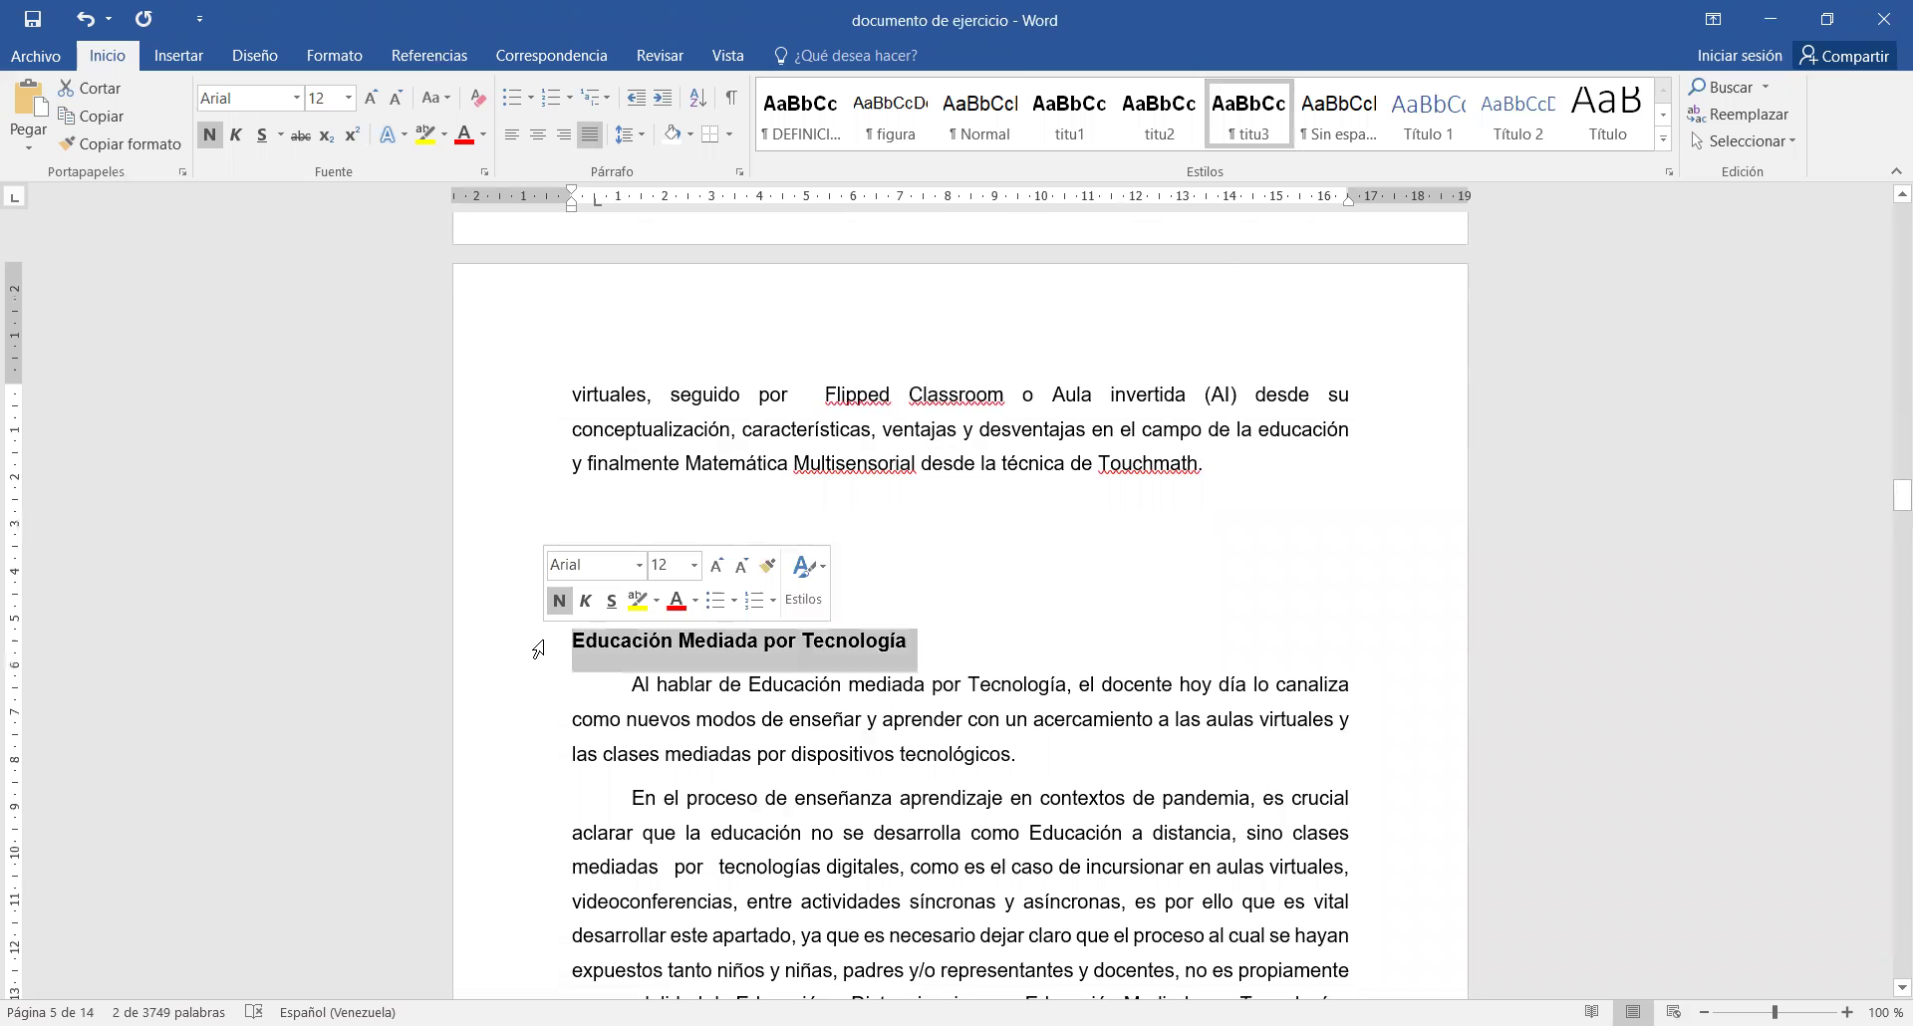
left_click(1239, 126)
scroll(1001, 762, "down", 2)
scroll(1001, 762, "down", 4)
scroll(1001, 762, "down", 5)
scroll(1001, 762, "down", 4)
scroll(1001, 762, "down", 5)
scroll(1002, 763, "down", 6)
scroll(1001, 762, "down", 3)
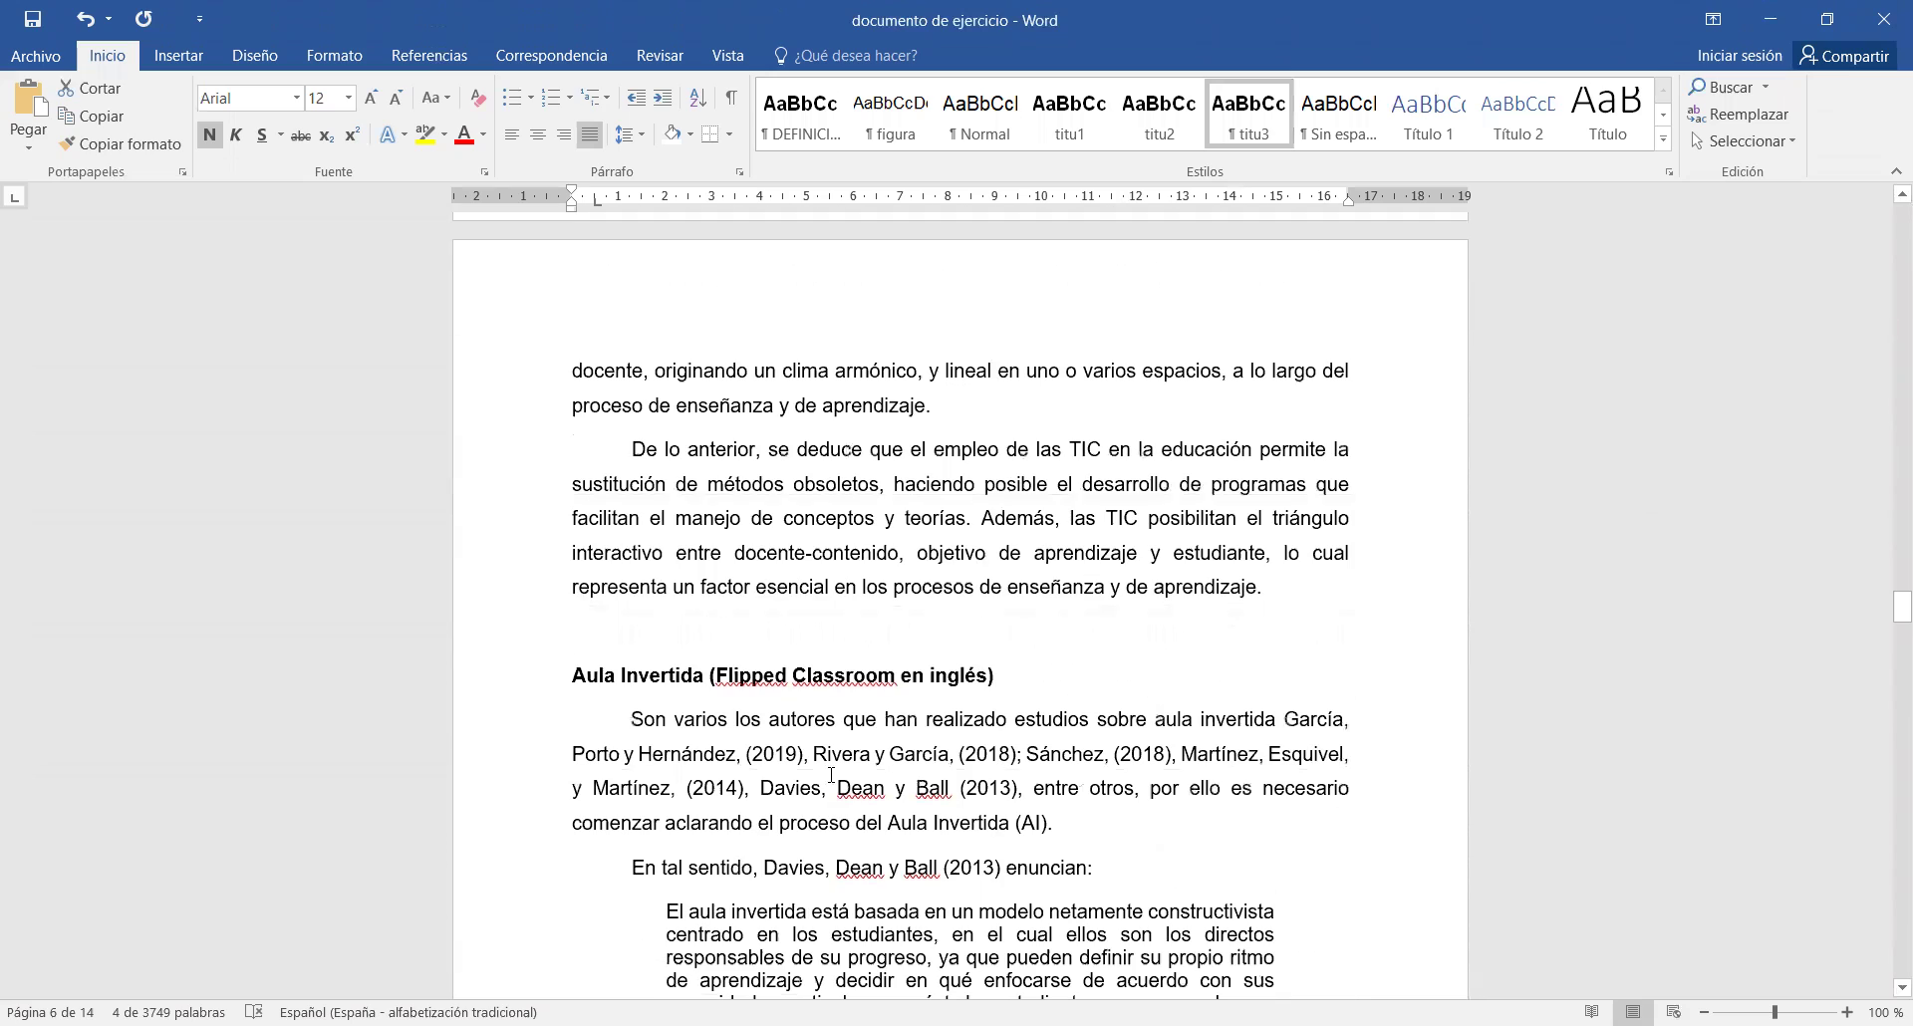
left_click(546, 679)
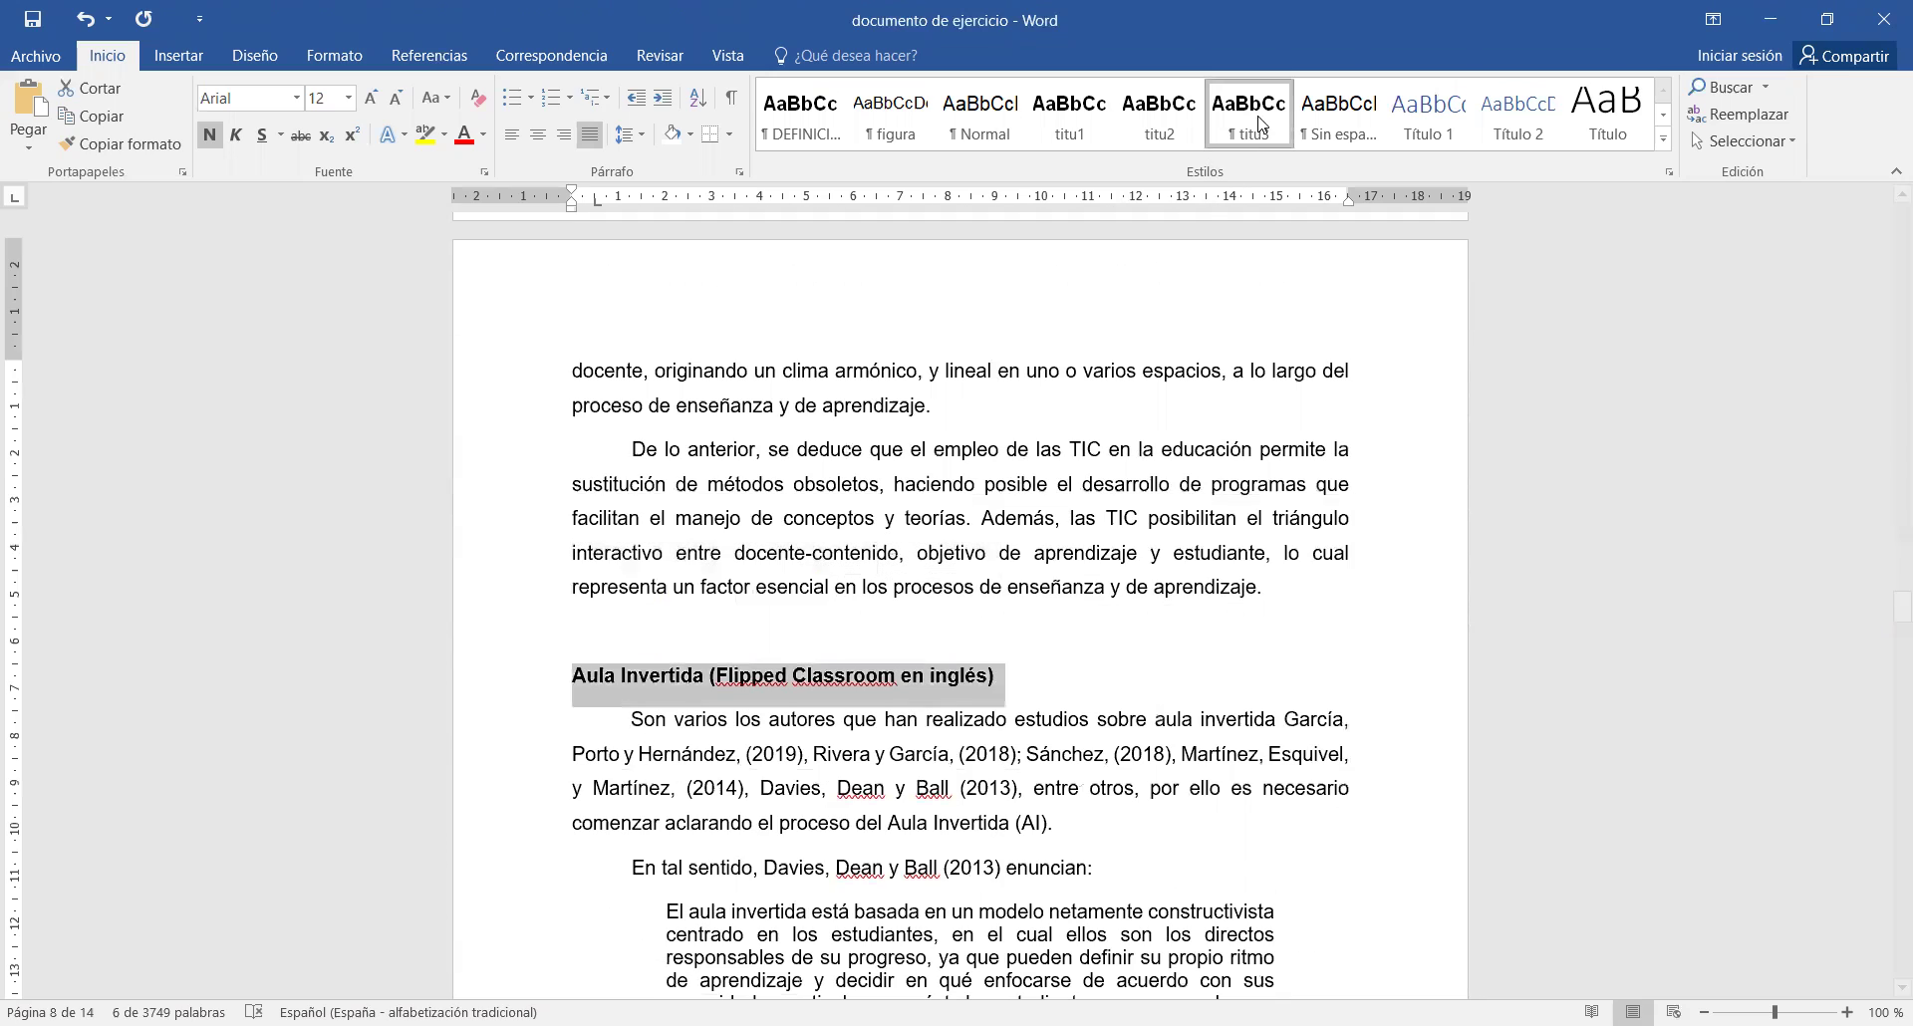
scroll(944, 794, "down", 2)
scroll(944, 794, "down", 5)
scroll(944, 794, "down", 6)
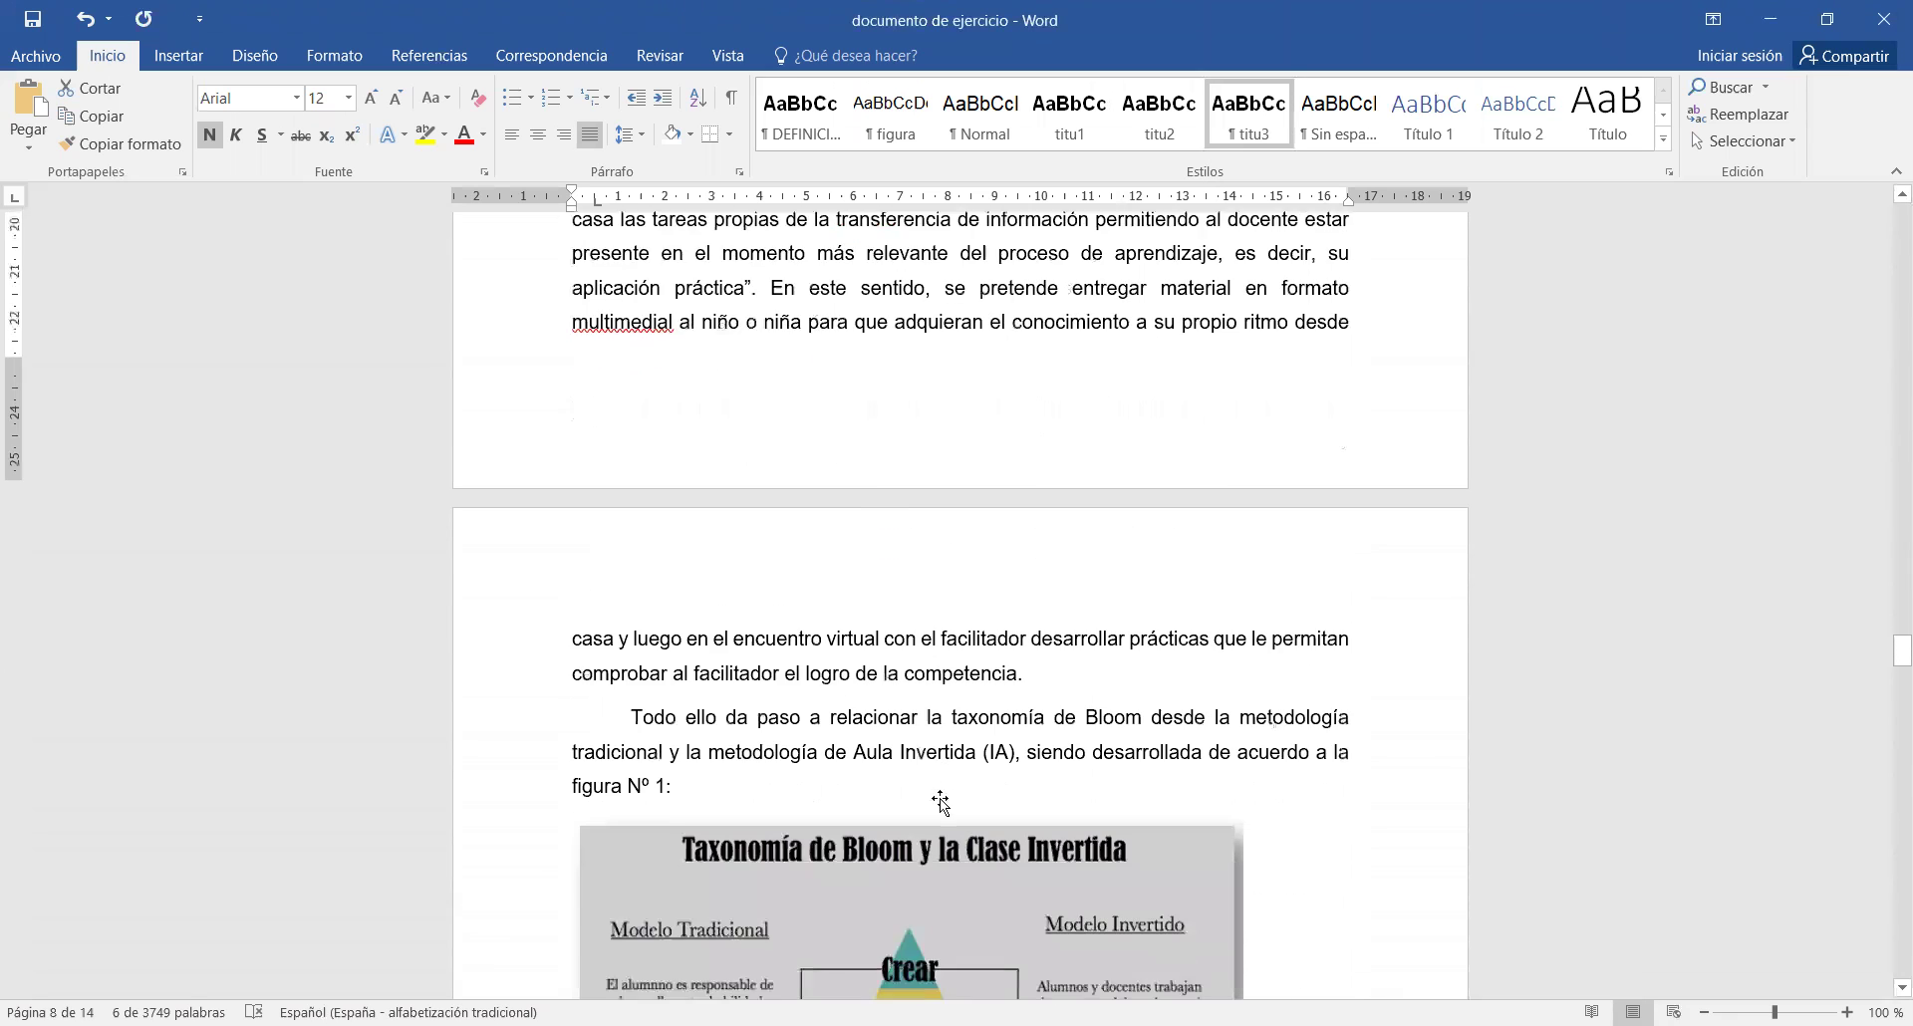
scroll(940, 800, "down", 3)
scroll(939, 800, "down", 3)
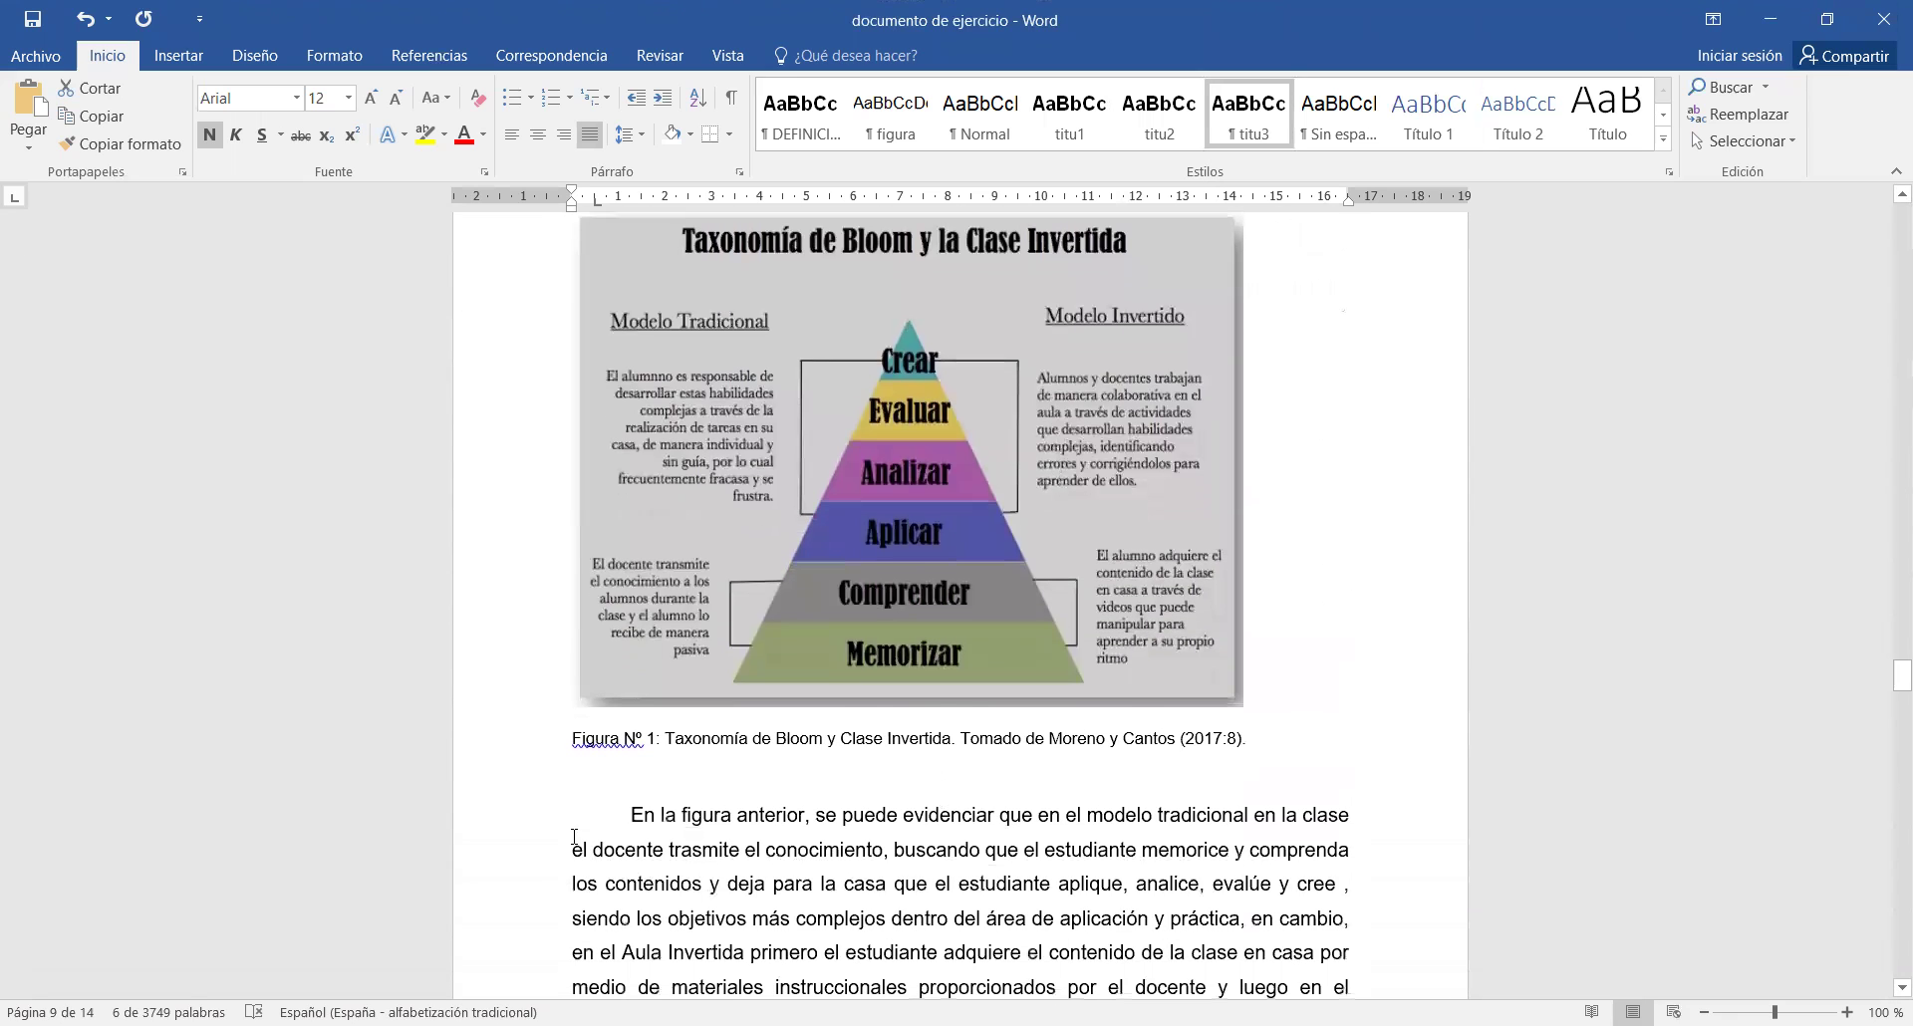
- Apply the figura style to the Figura Nº 2 caption, matching Figura Nº 1
mouse_move(570, 737)
left_mouse_down()
mouse_move(1243, 731)
mouse_move(1217, 738)
left_mouse_up()
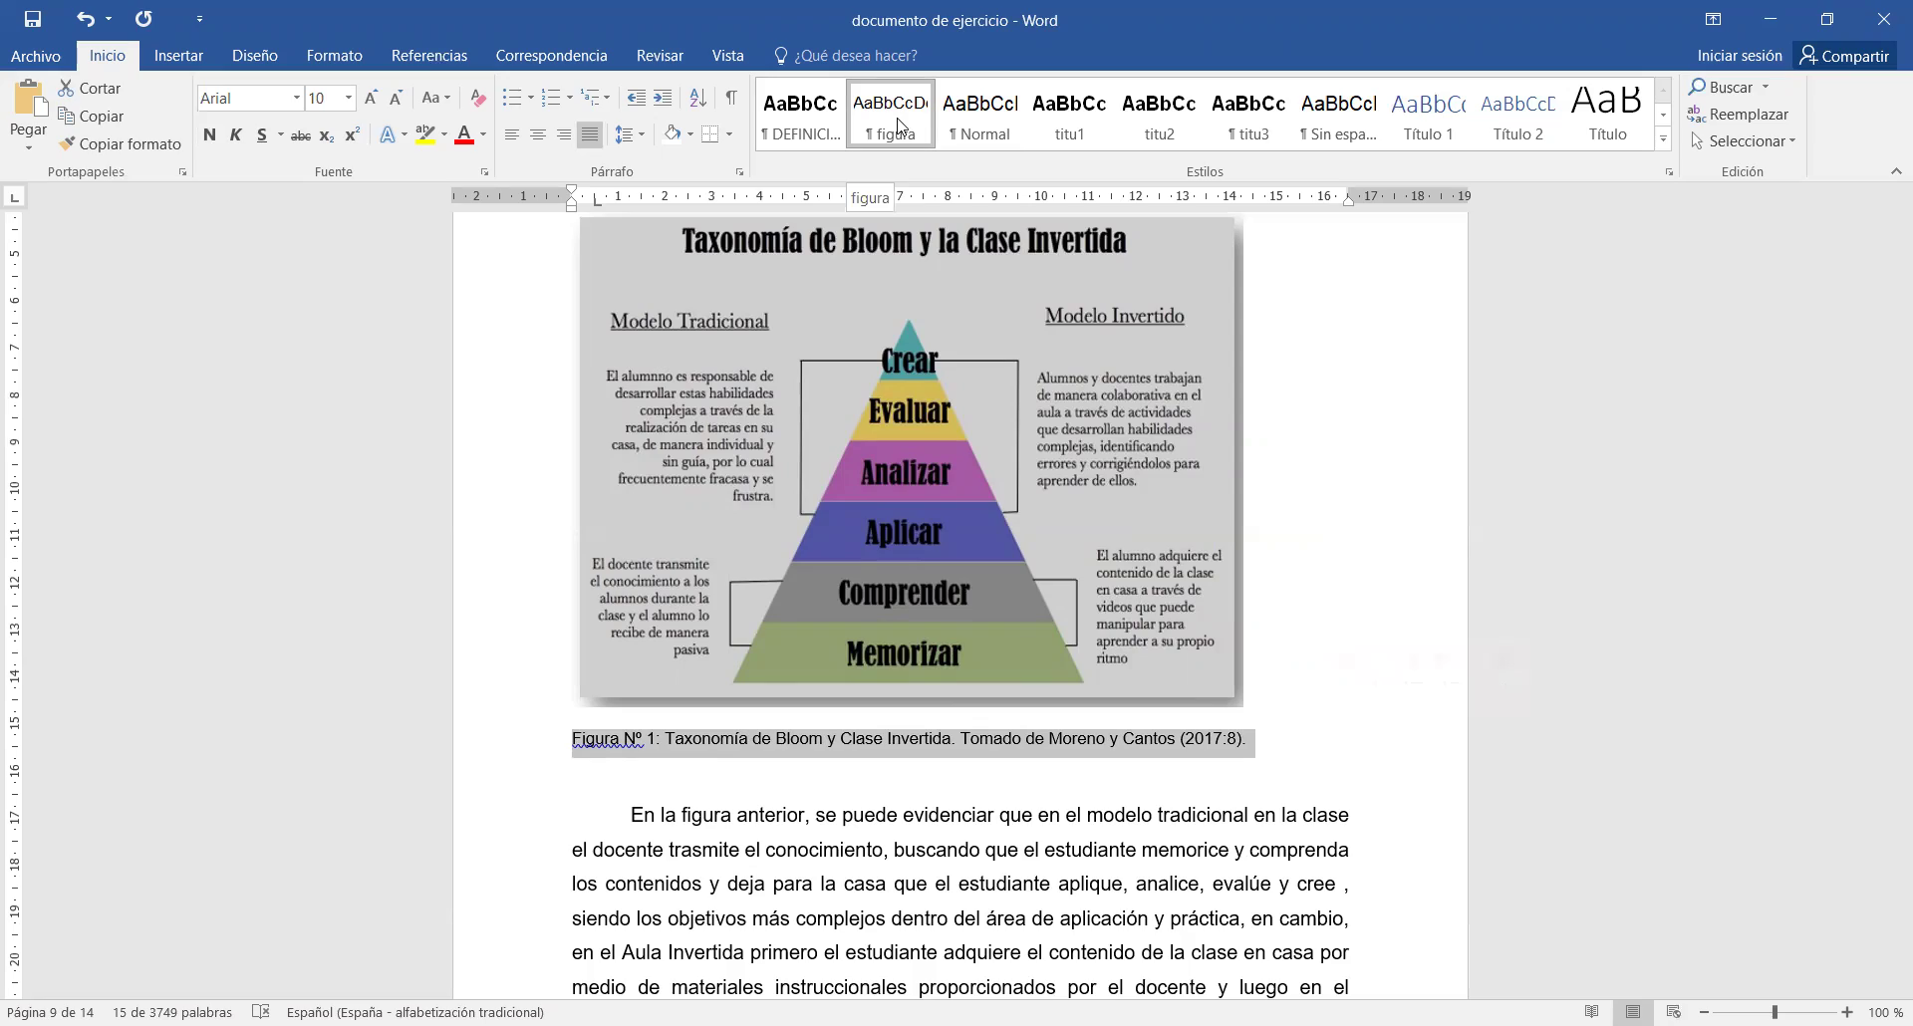
scroll(1001, 518, "down", 2)
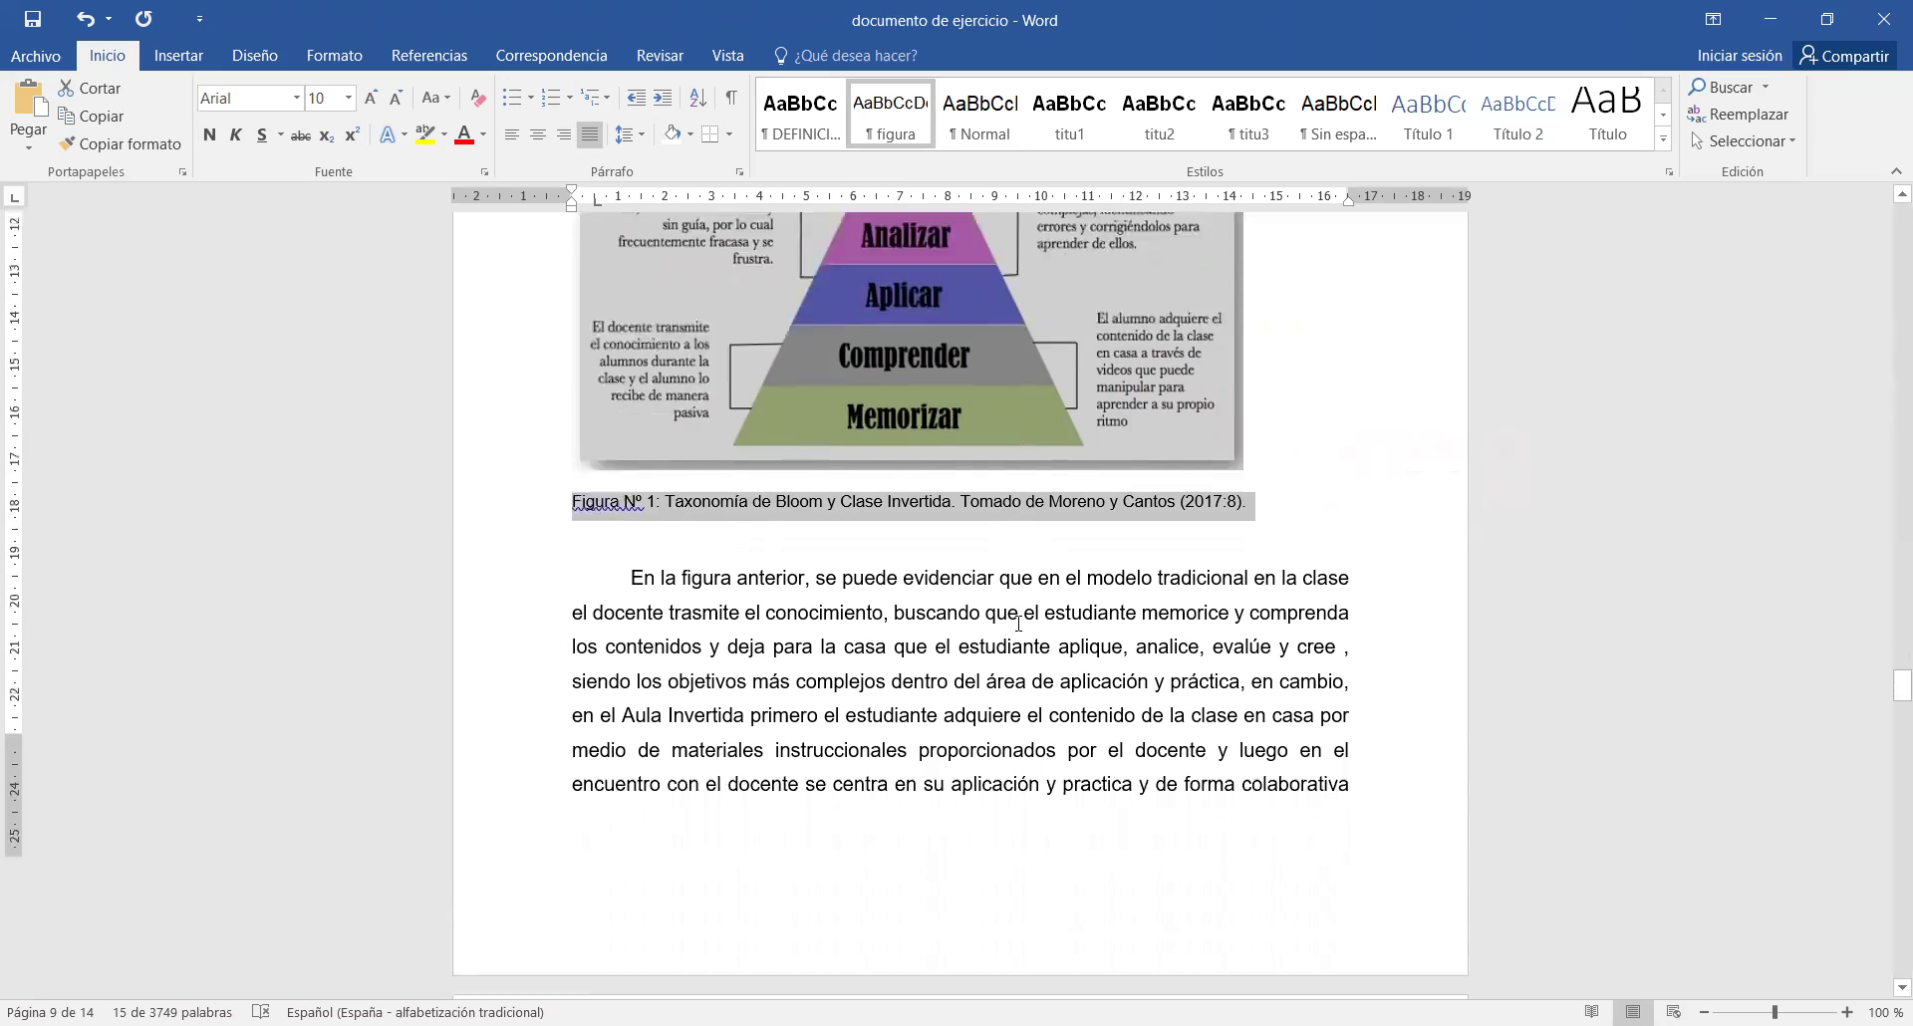
scroll(1018, 624, "down", 6)
scroll(1018, 623, "down", 6)
scroll(1018, 624, "down", 5)
scroll(1019, 624, "down", 5)
scroll(1018, 623, "down", 7)
scroll(1018, 624, "down", 5)
scroll(1018, 623, "down", 3)
scroll(1018, 623, "down", 5)
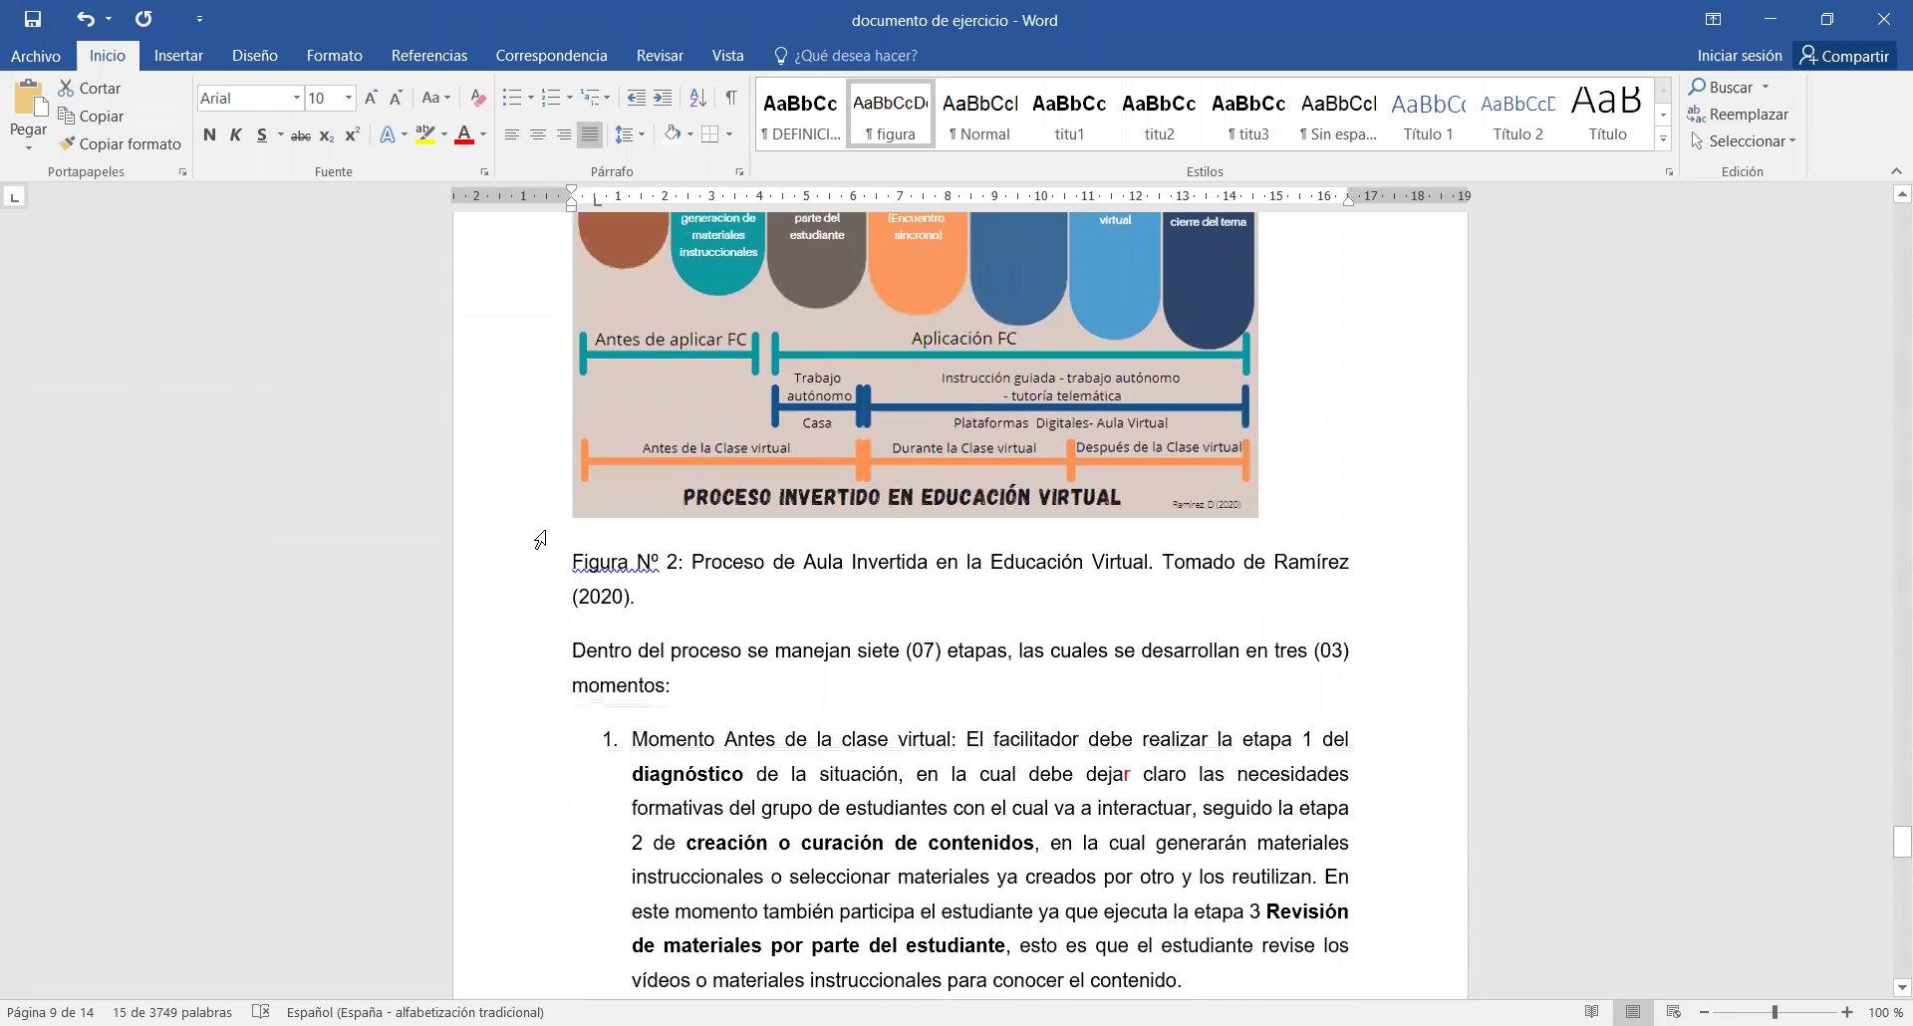
left_click_drag(565, 561, 653, 594)
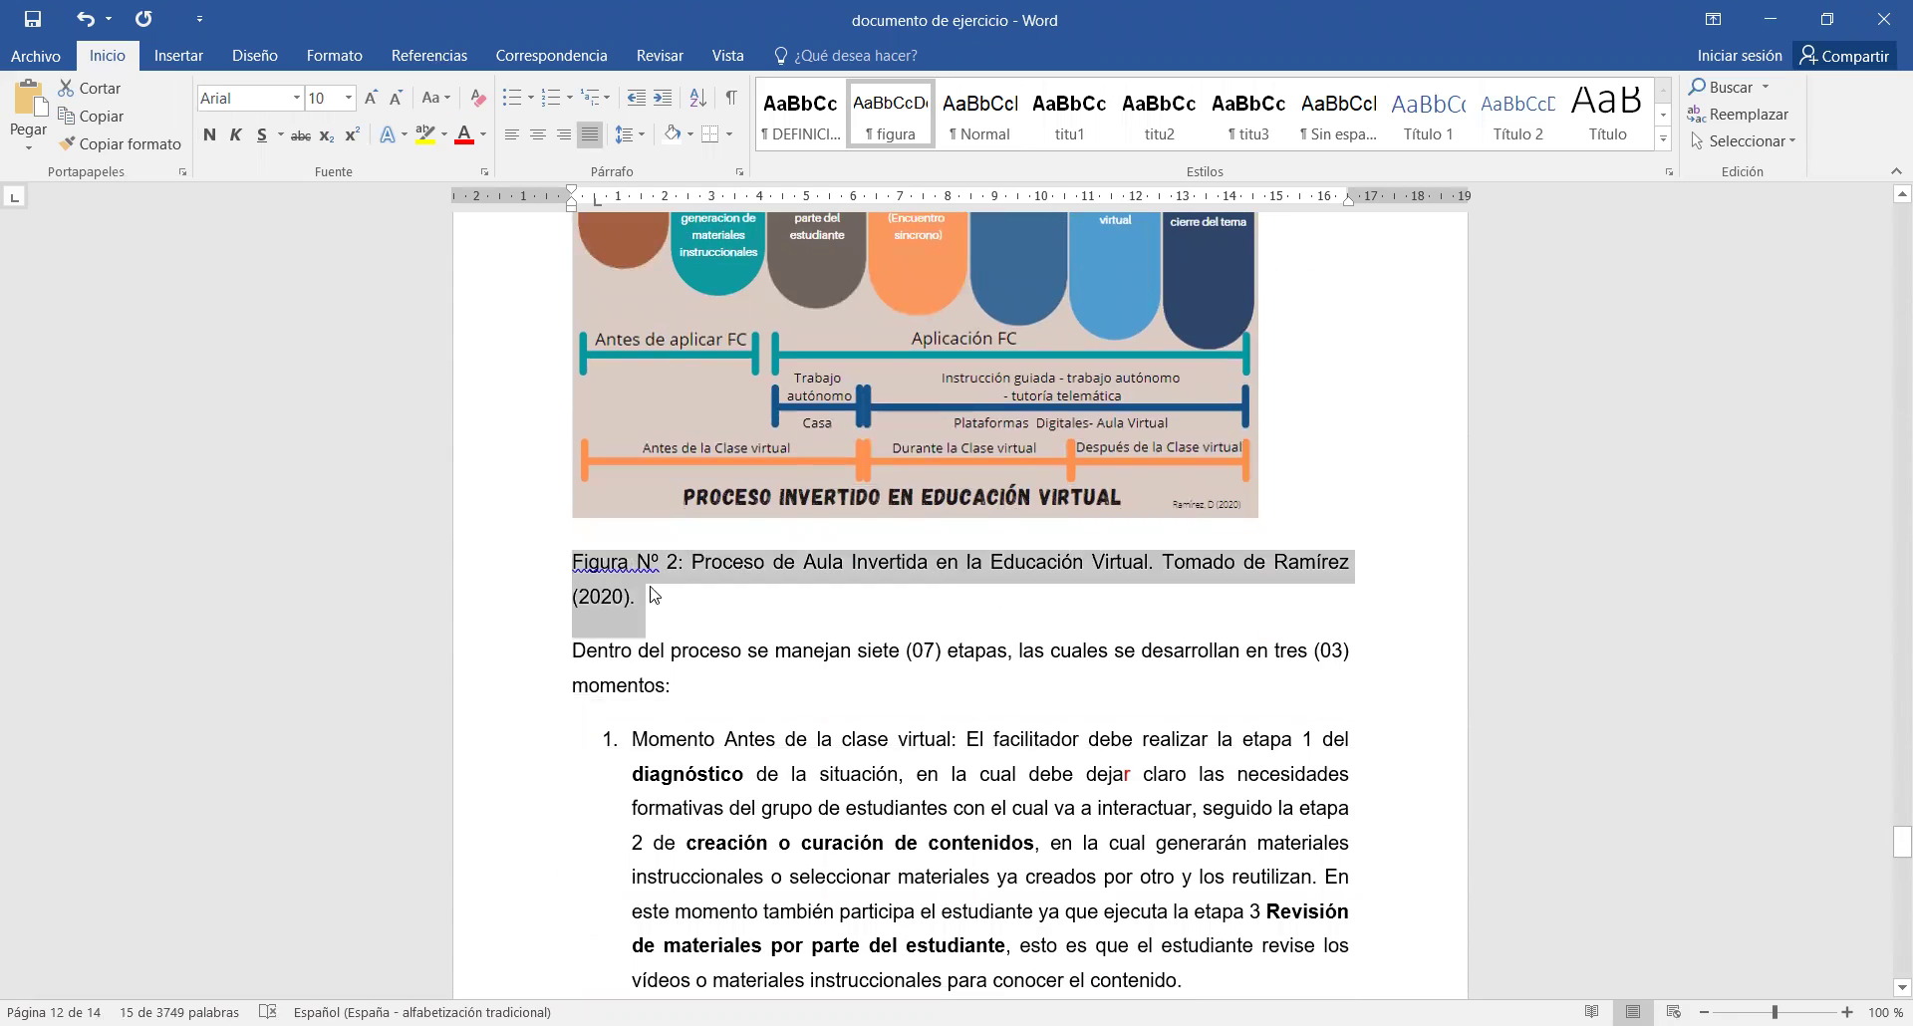
left_click(863, 122)
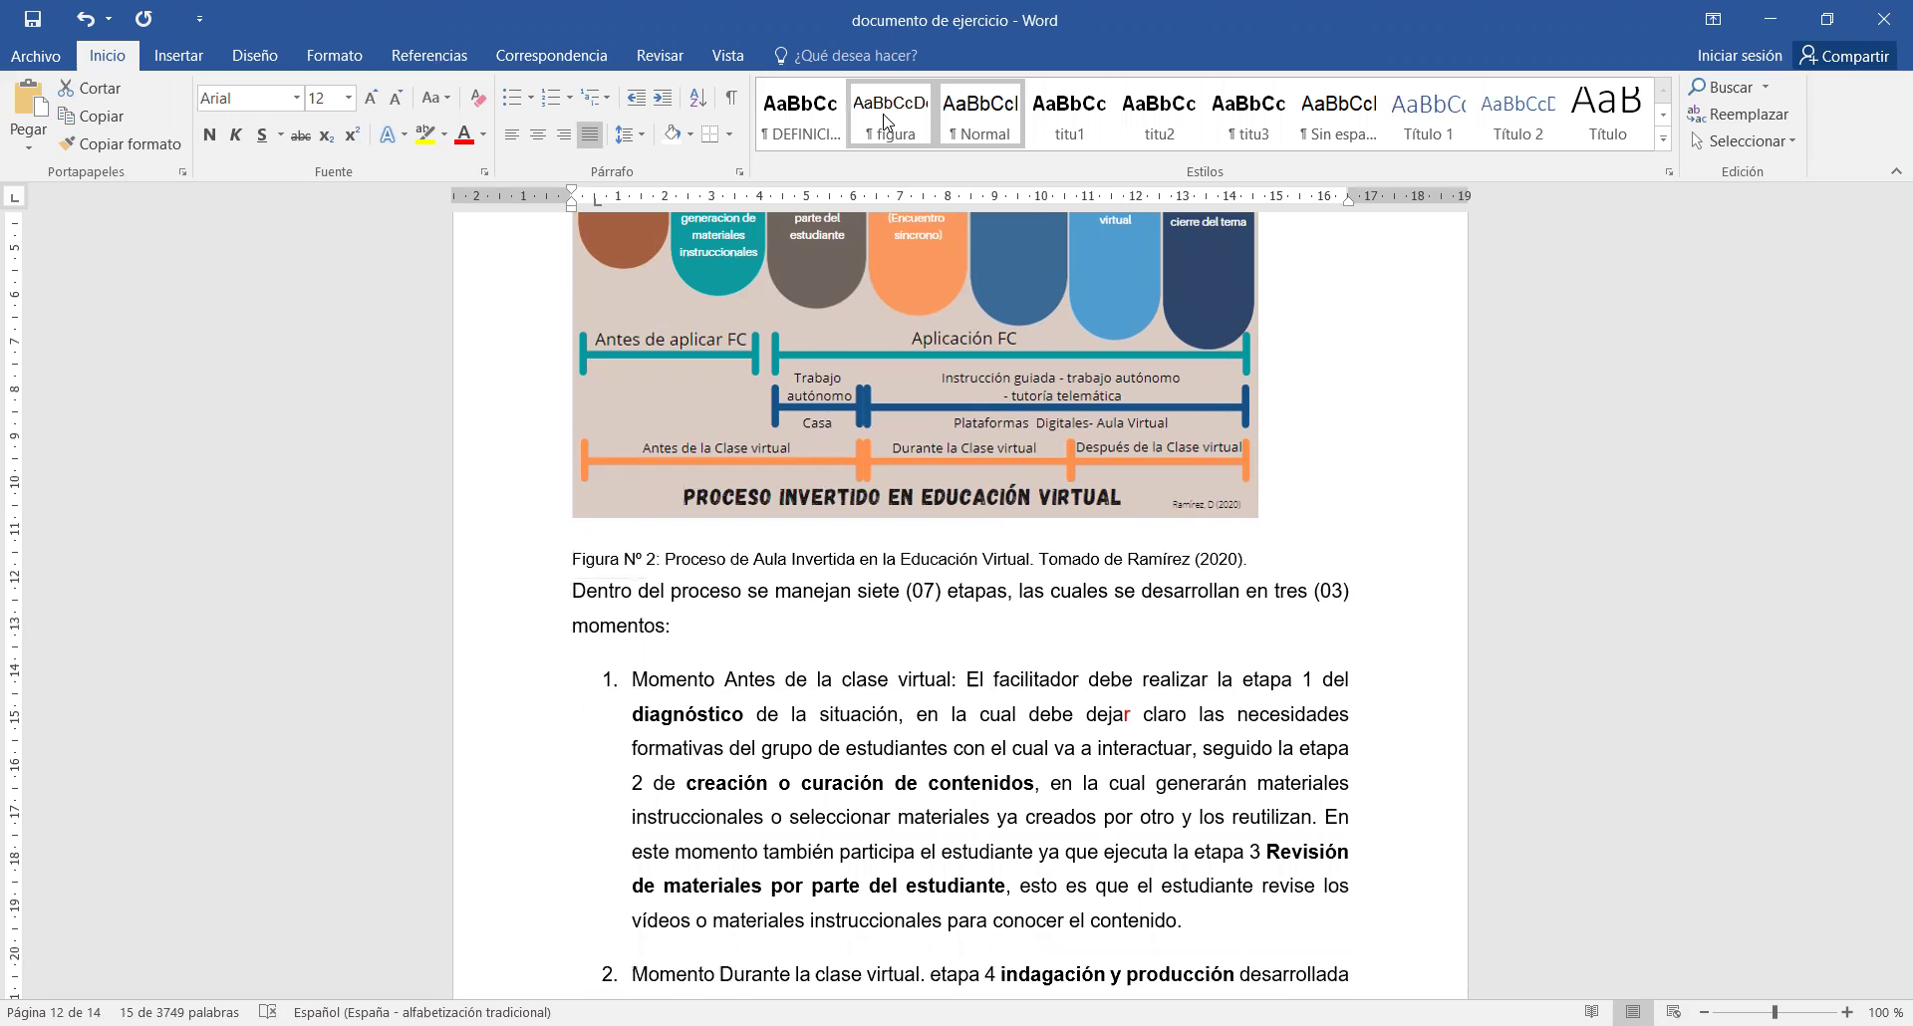
- Add a blank line before the paragraph following the Figura Nº 2 caption
left_click(578, 588)
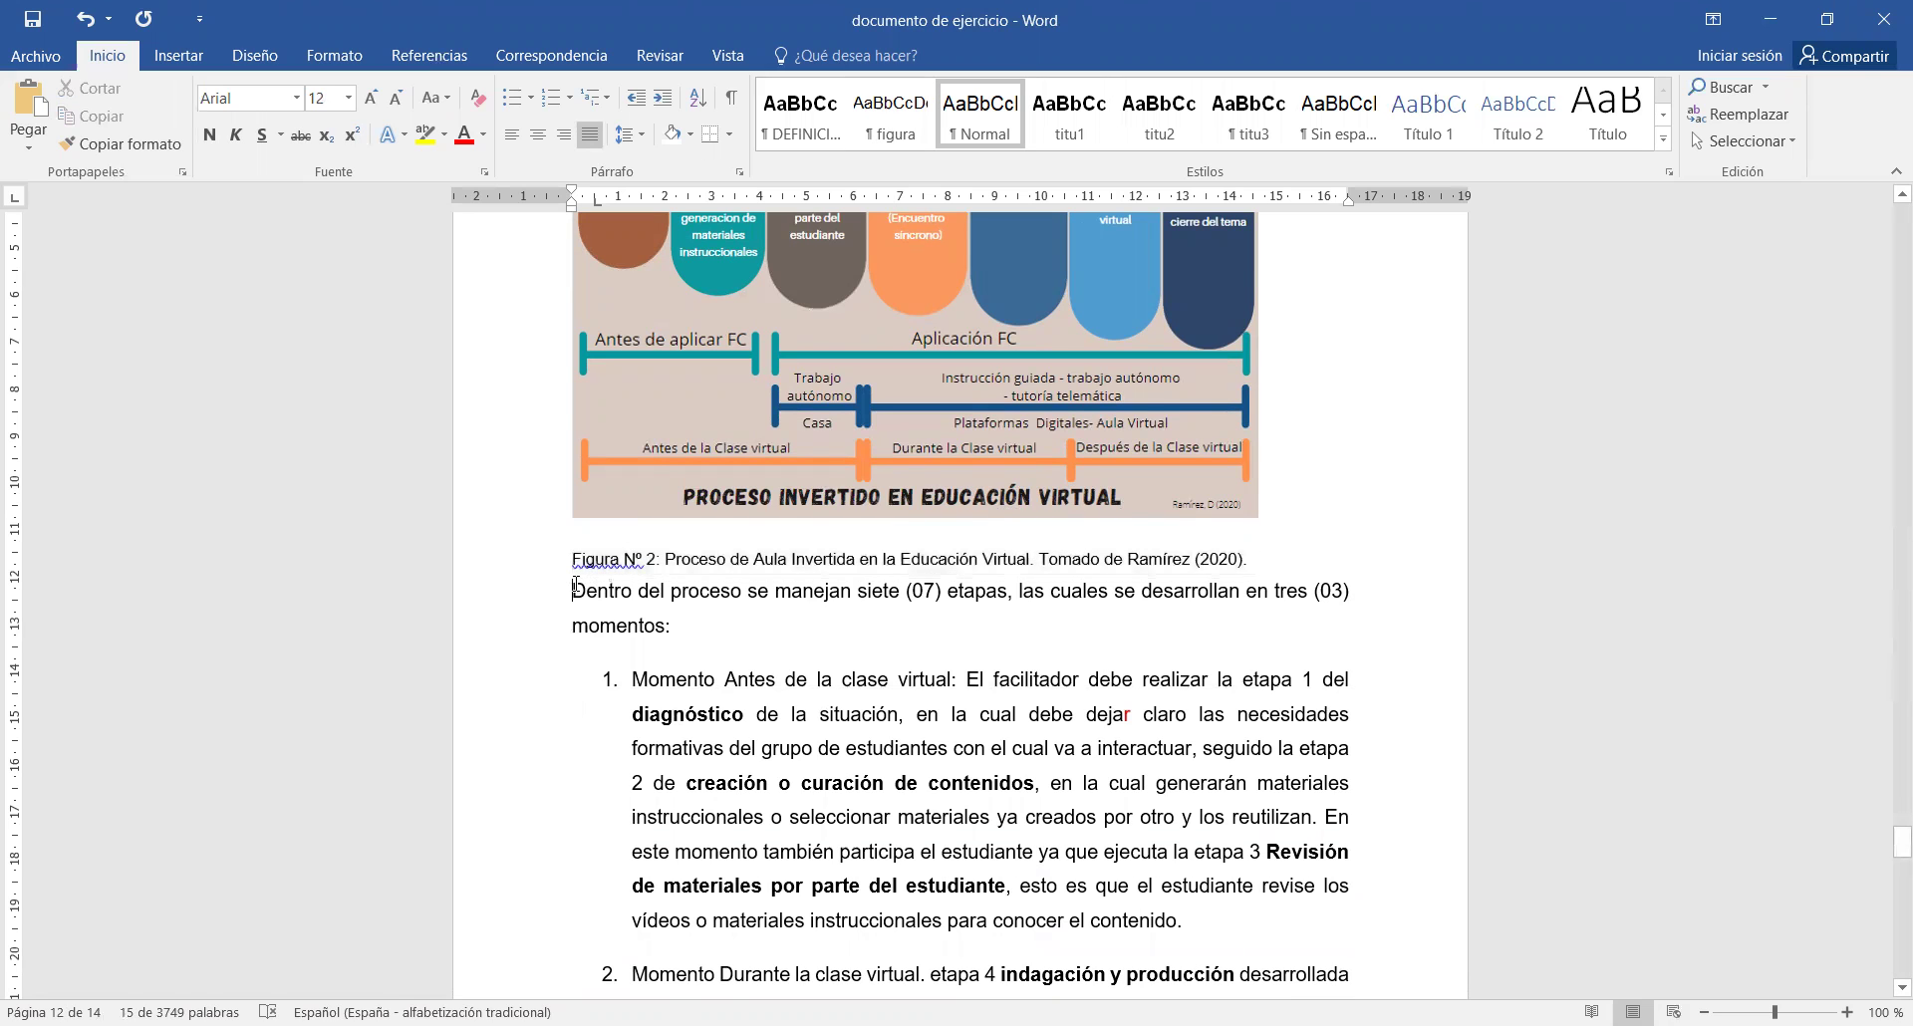
key("Return")
scroll(653, 598, "down", 5)
scroll(653, 598, "down", 5)
scroll(654, 598, "down", 5)
scroll(654, 598, "down", 8)
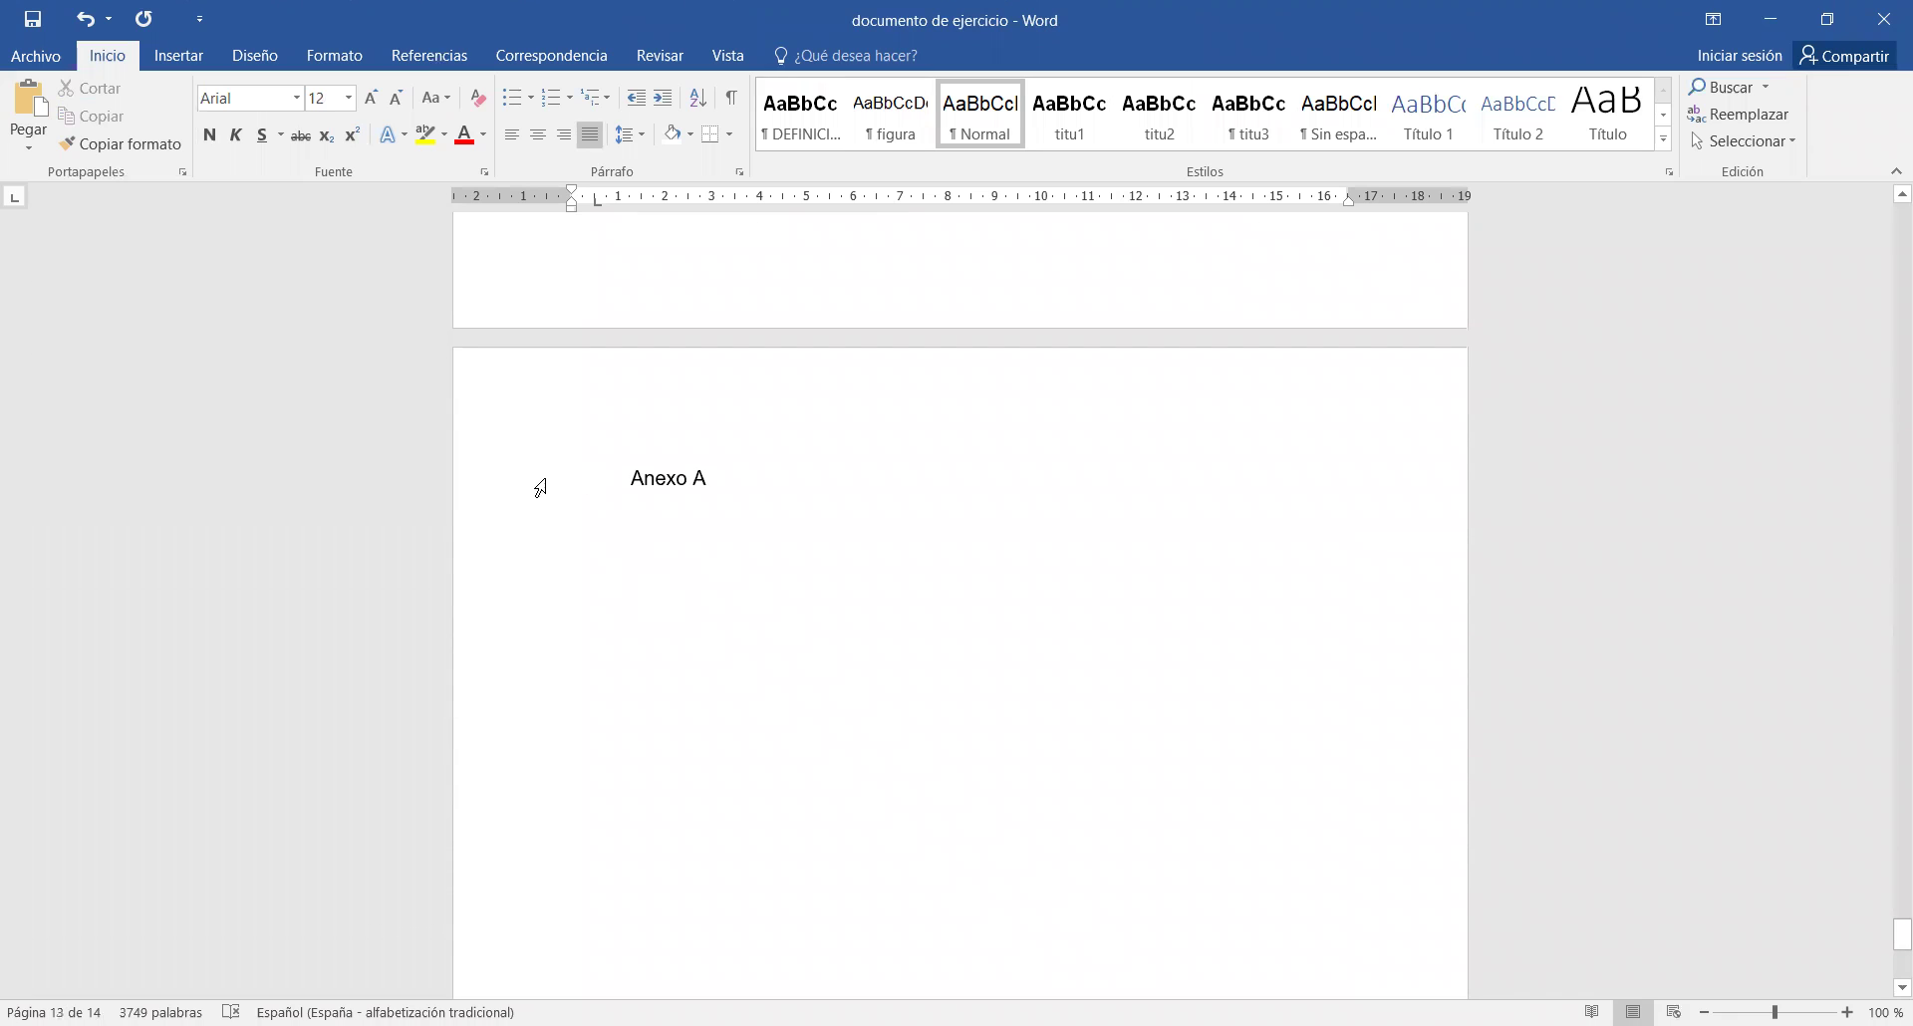
- Centre and bold the Anexo A line and save its formatting as a new style named Anexo
left_click(503, 482)
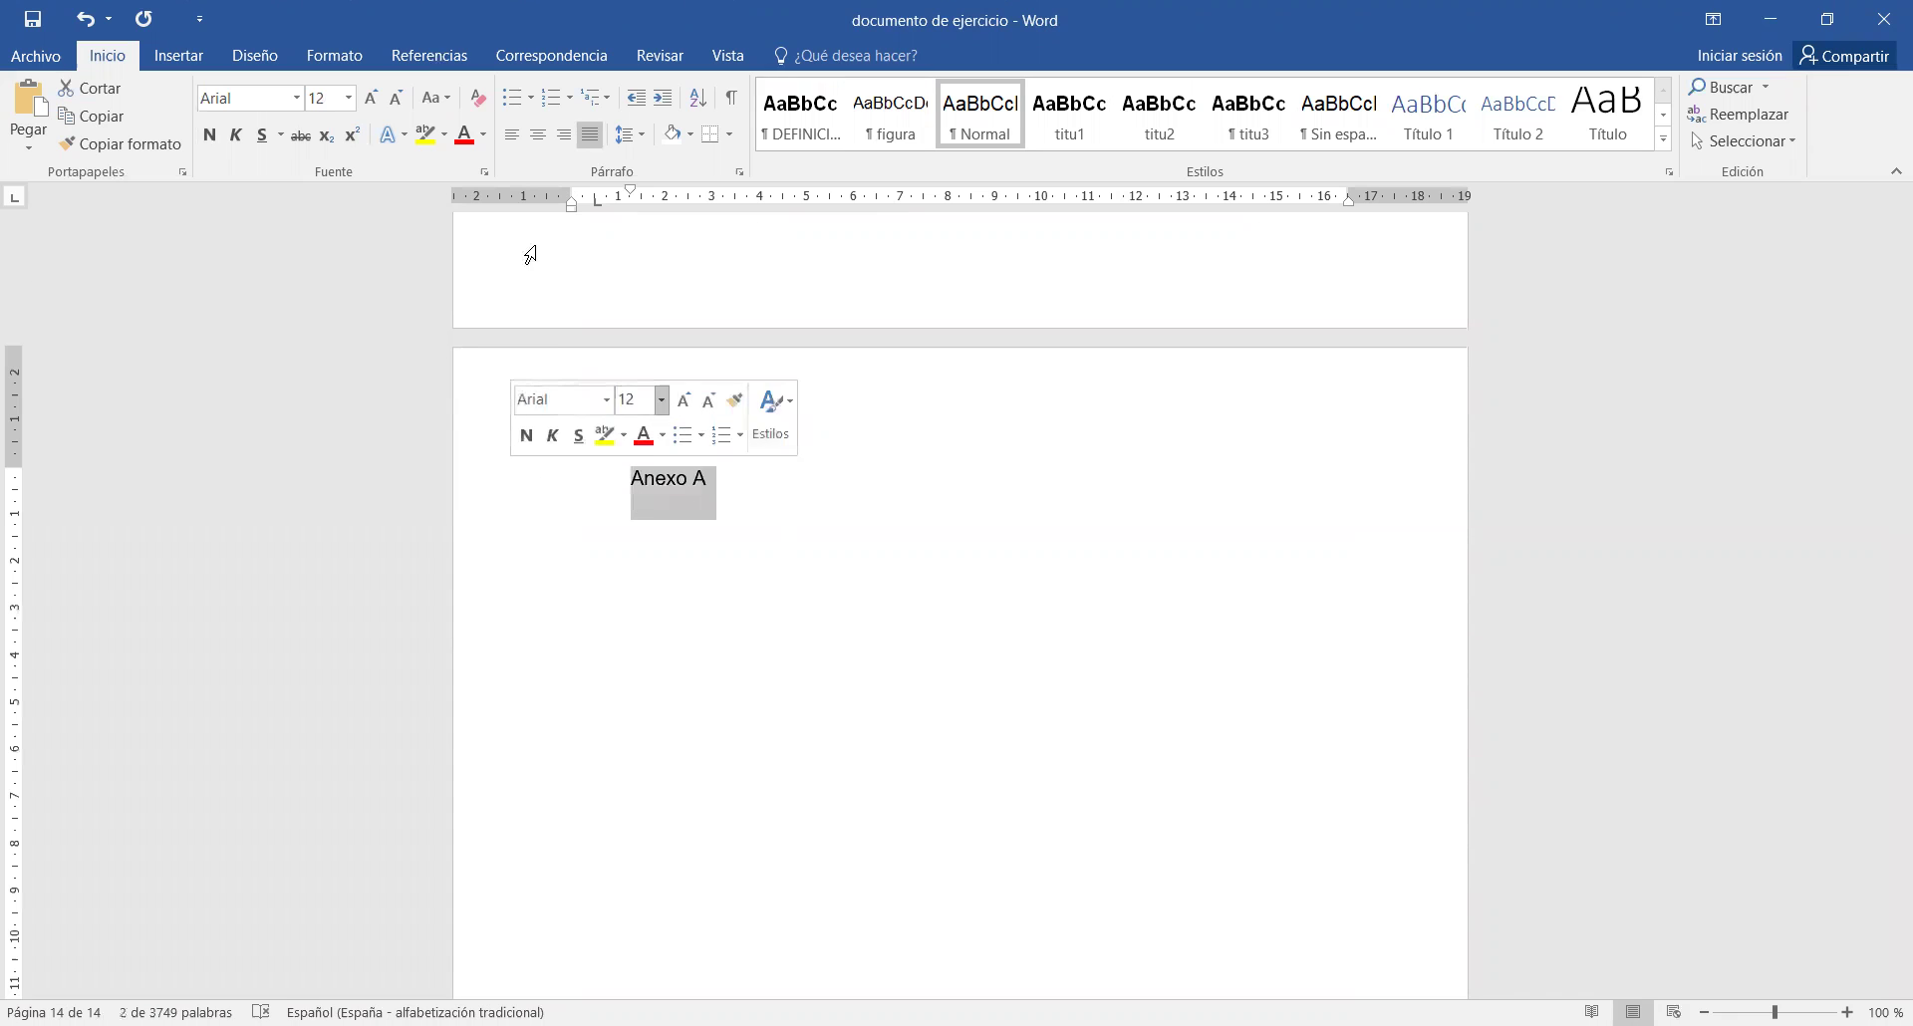
left_click(536, 135)
left_click(209, 134)
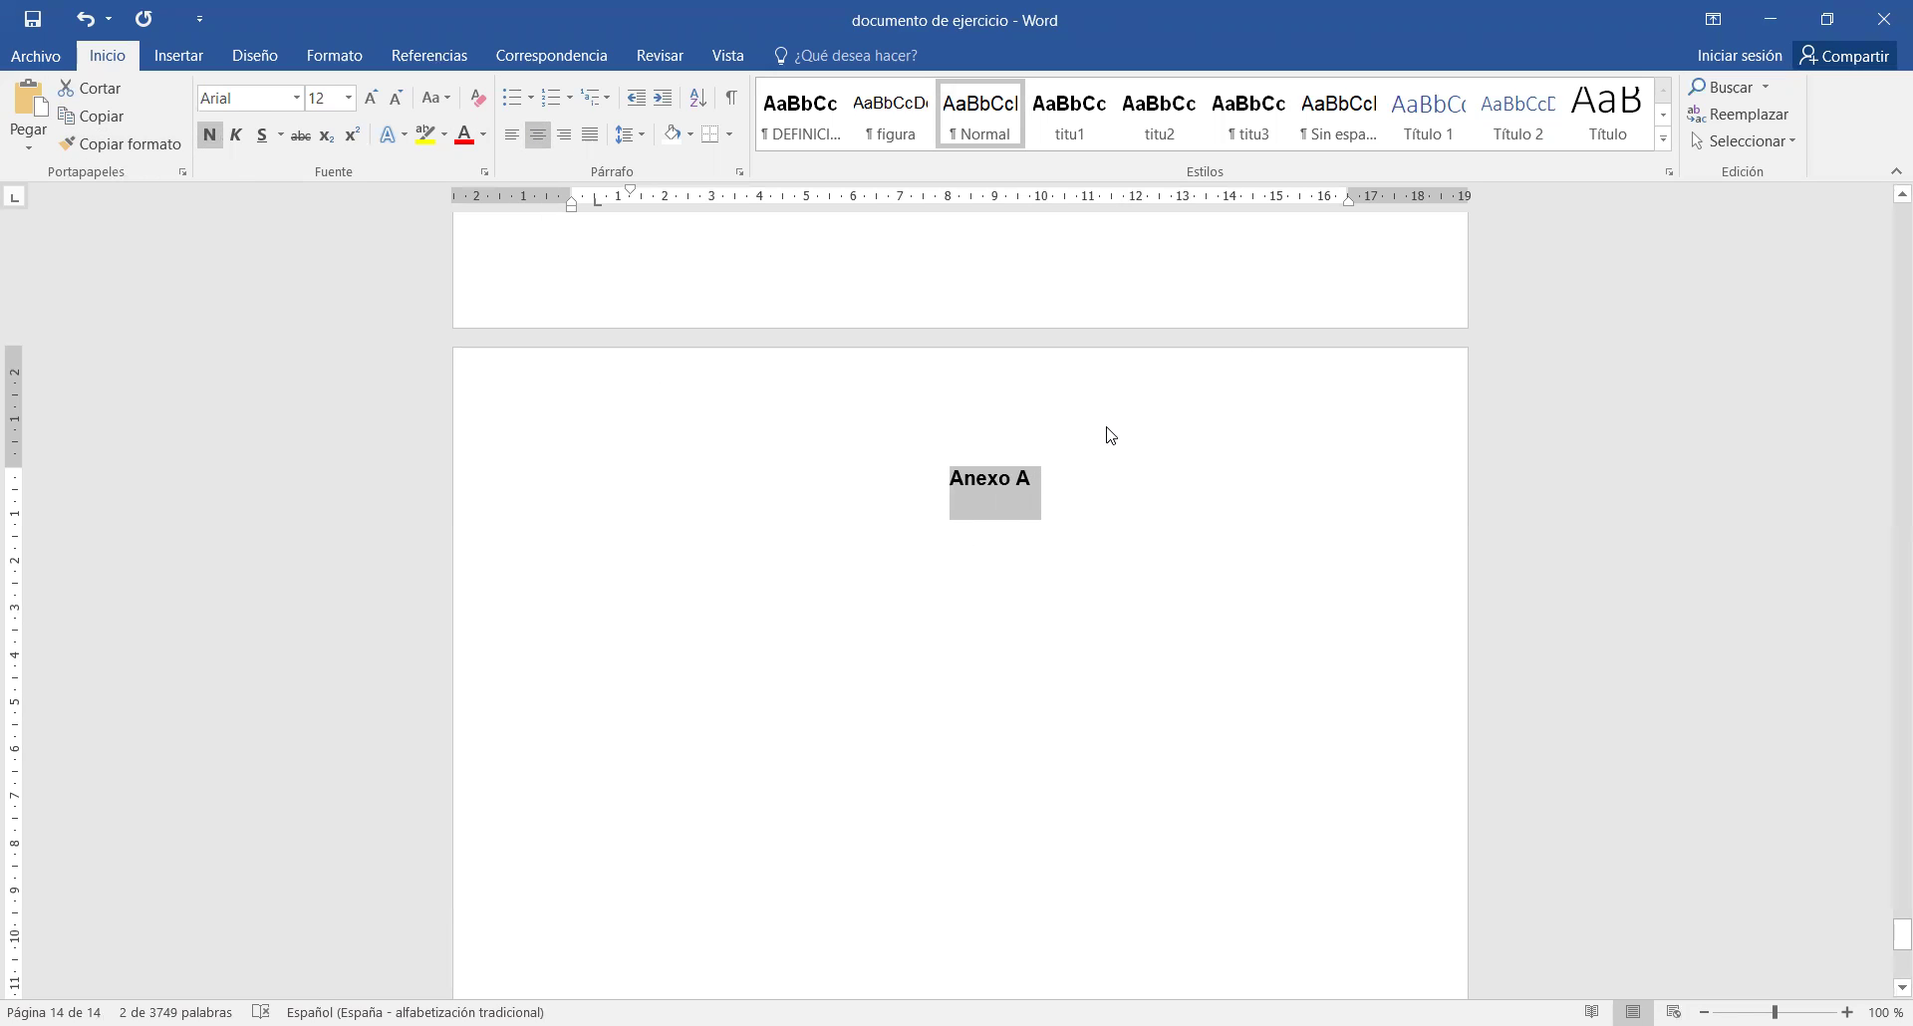
left_click(1666, 142)
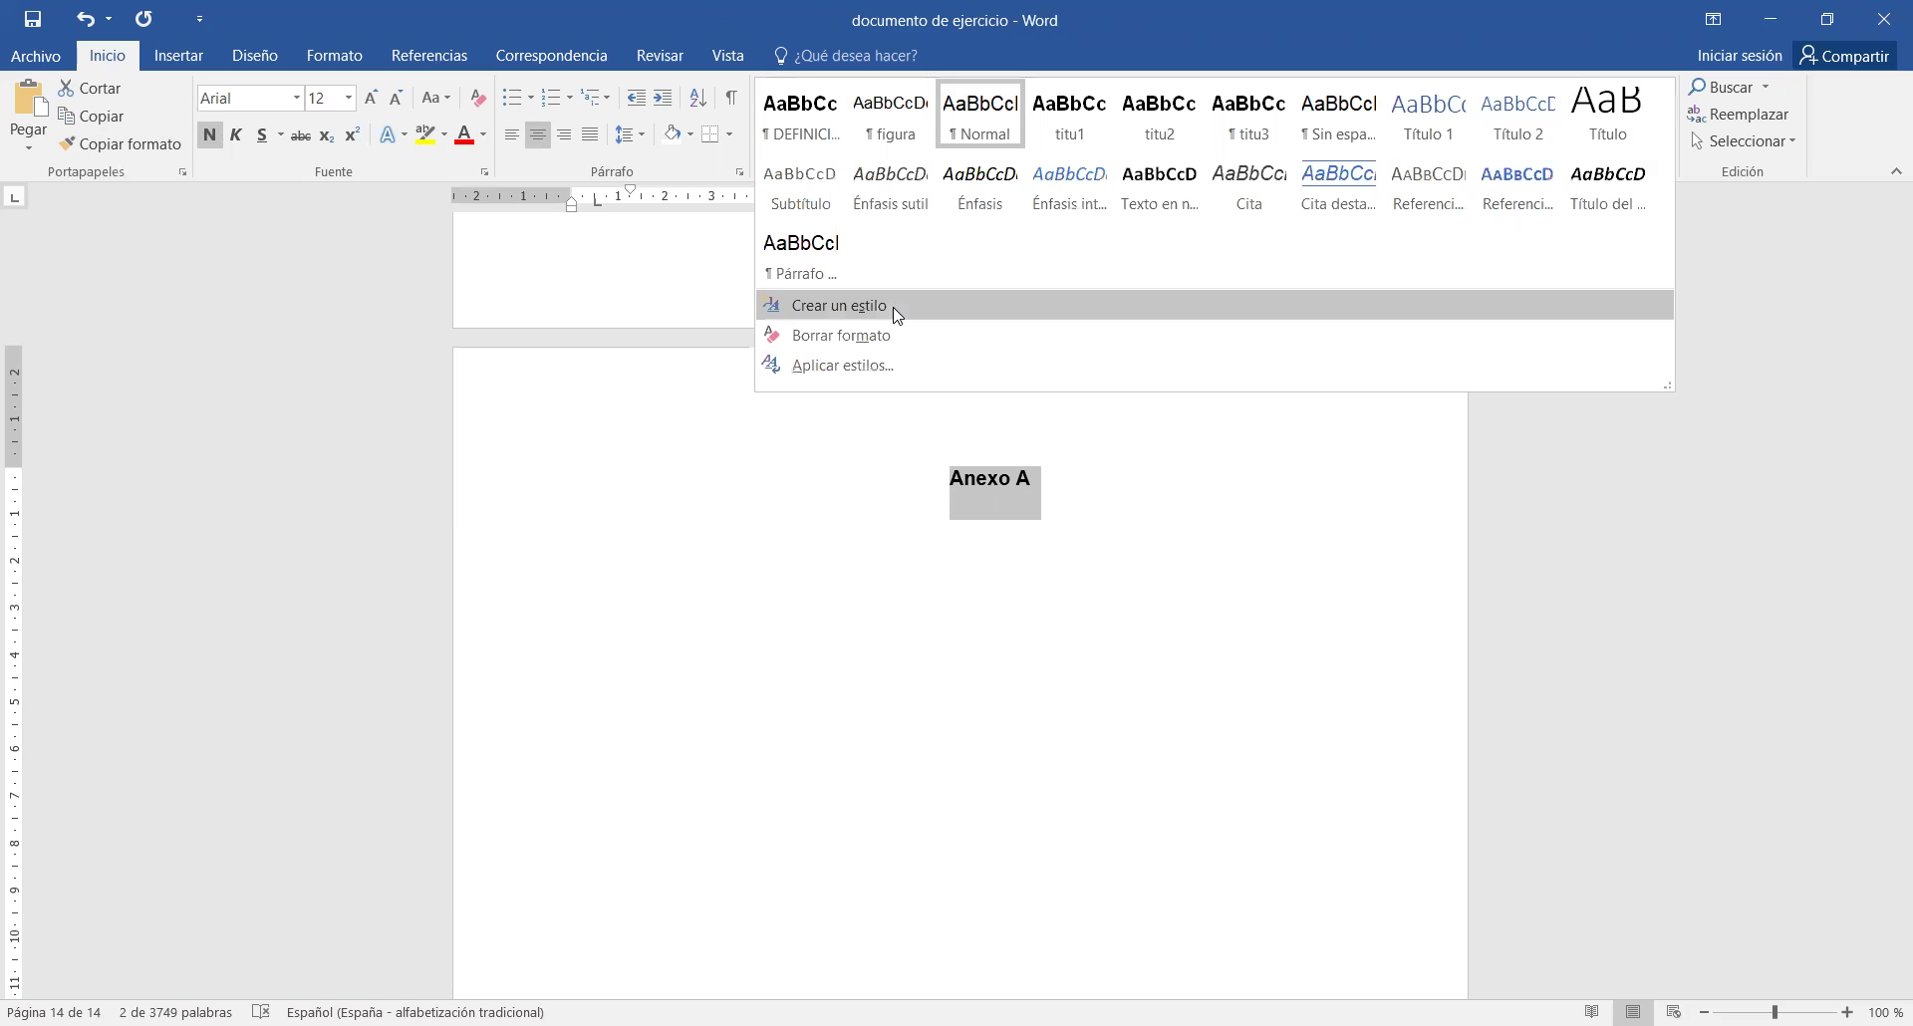
left_click(803, 299)
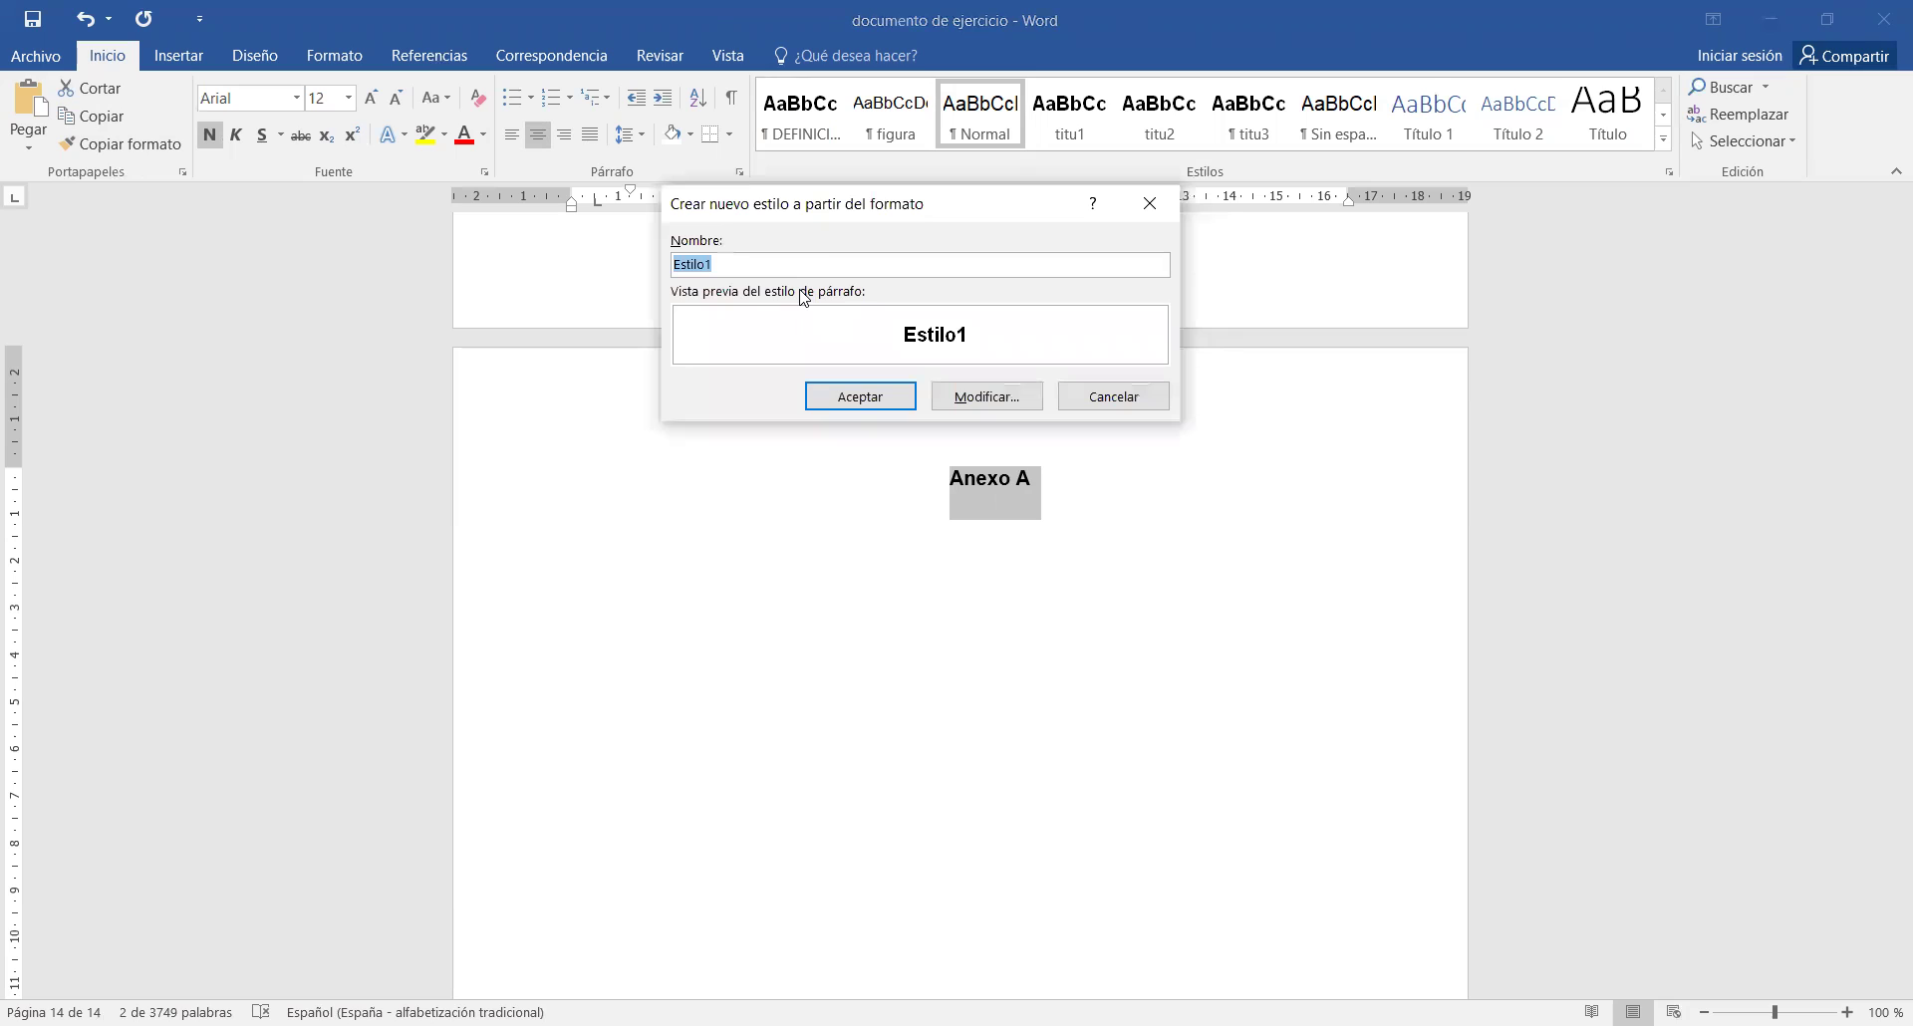
type("n")
key("BackSpace")
key("BackSpace")
key("BackSpace")
key("BackSpace")
type("A")
left_click(855, 408)
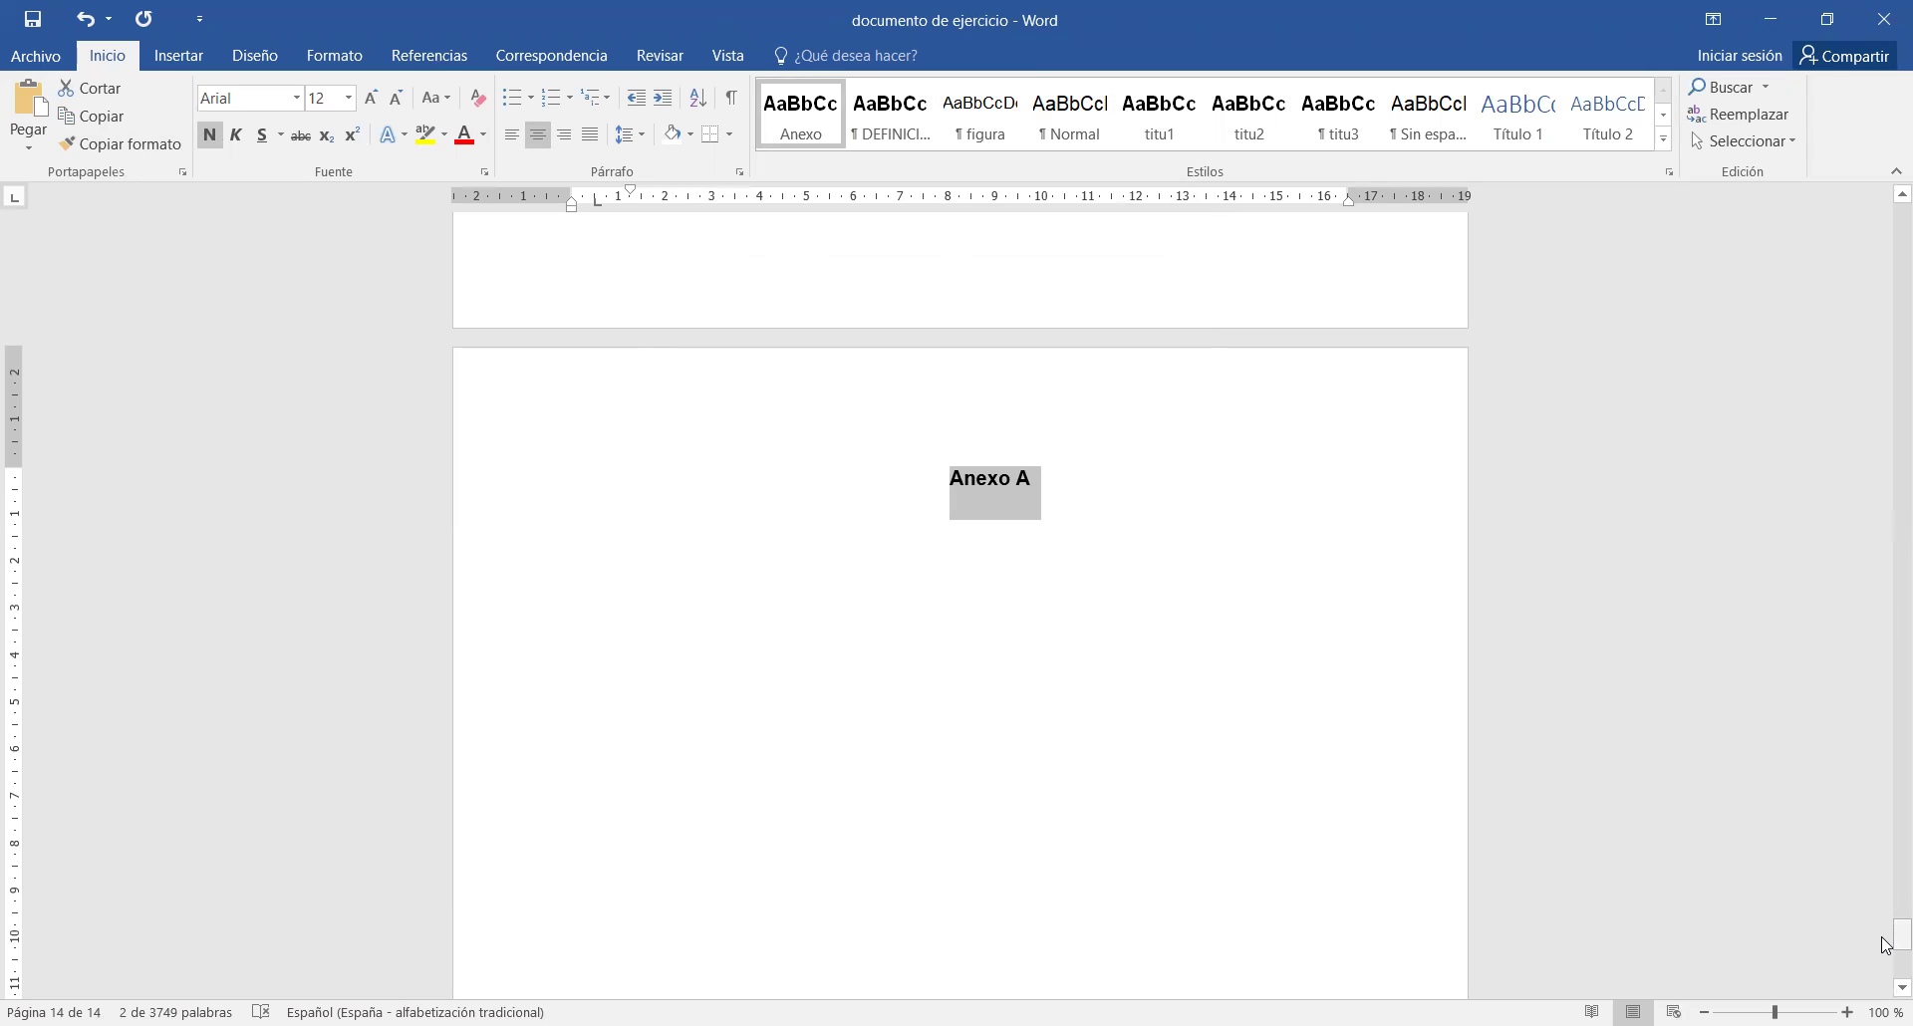
- Insert a page break before CAPÍTULO II to create a blank first page
left_click_drag(1886, 947, 1886, 203)
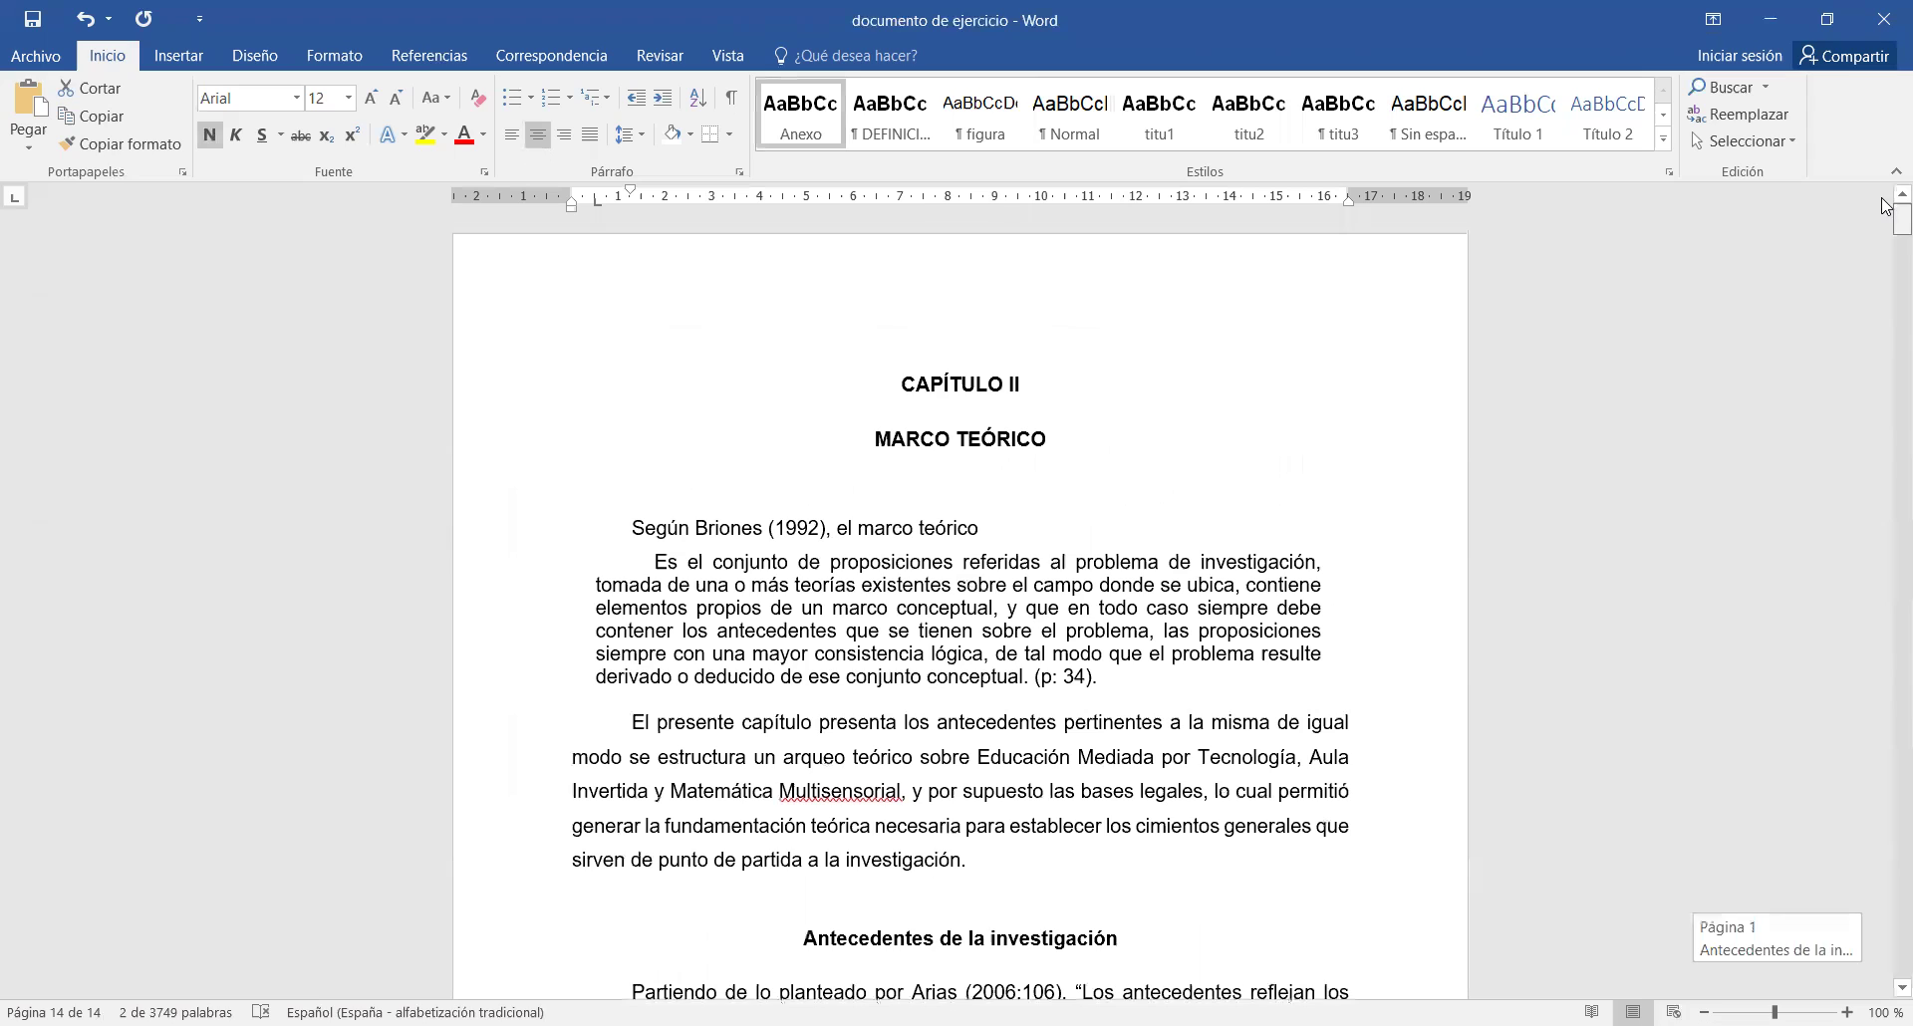
left_click(894, 384)
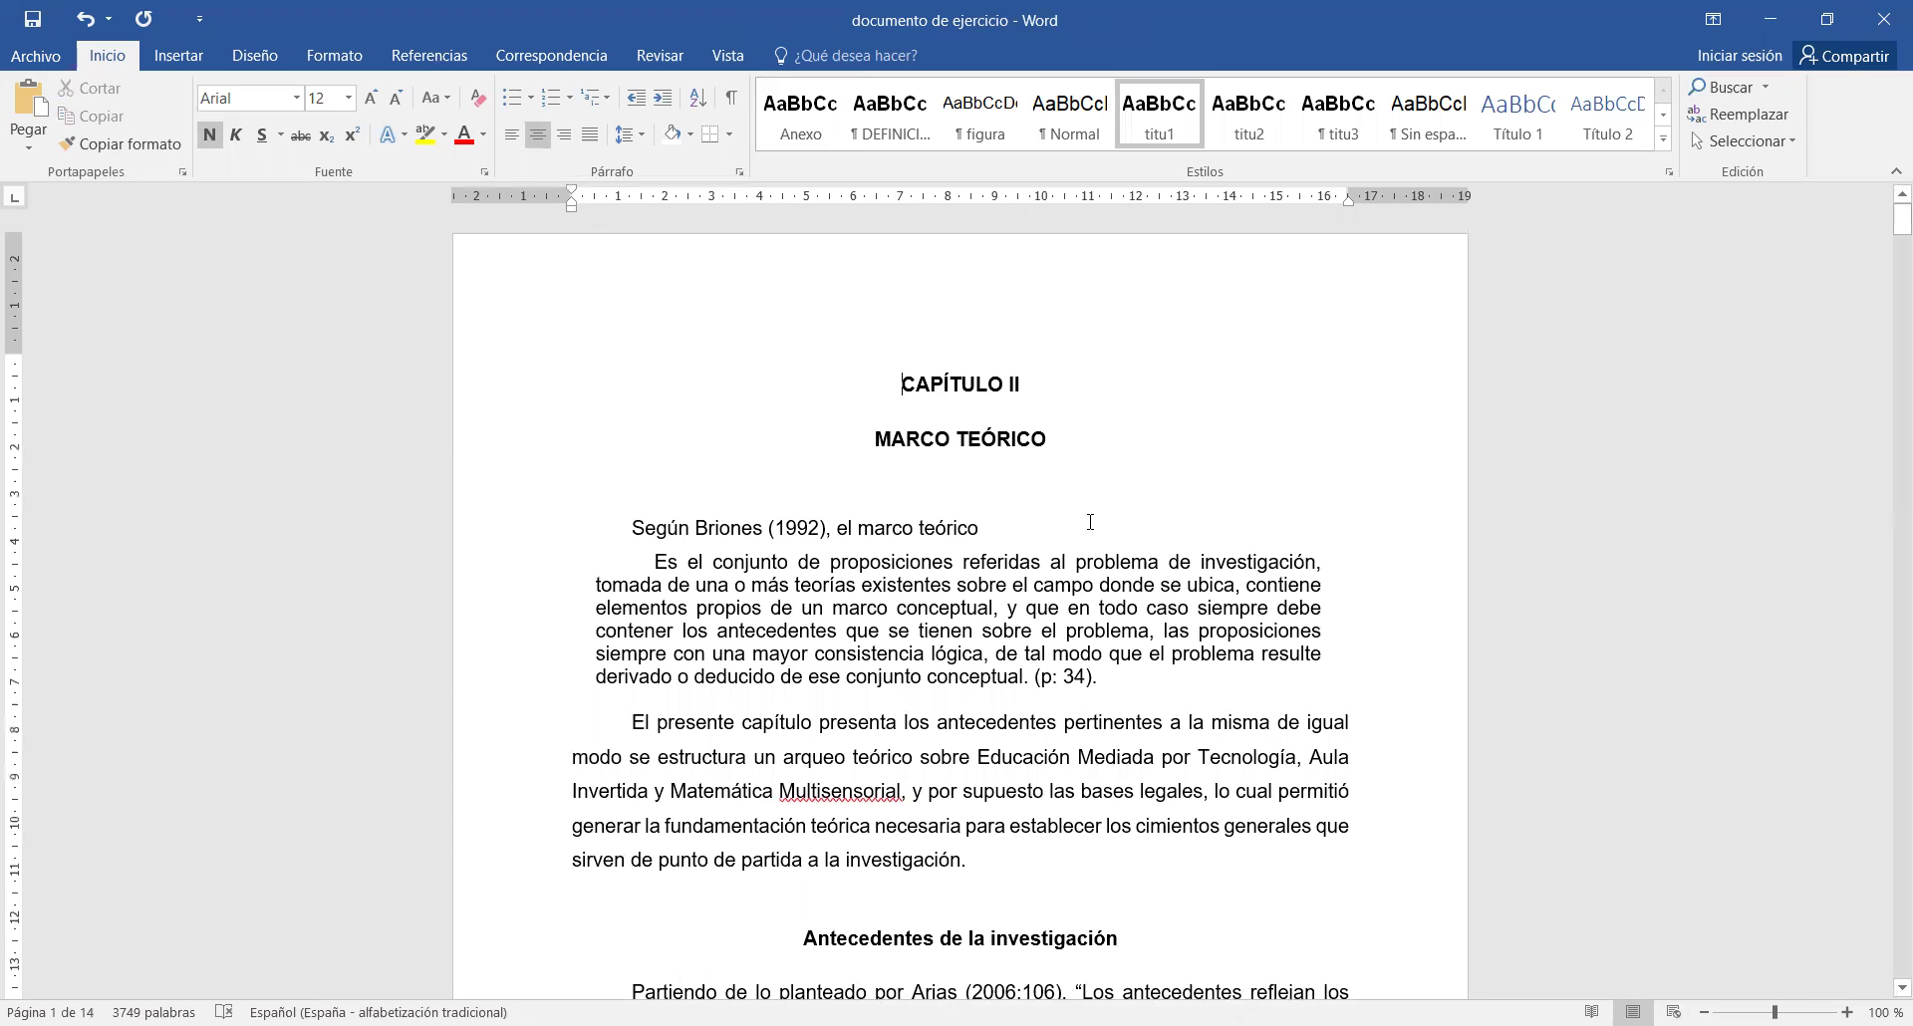
key("ctrl+Return")
- Type 'Tabla de contenido' on the first page, keeping CAPÍTULO II on its own page
key("Up")
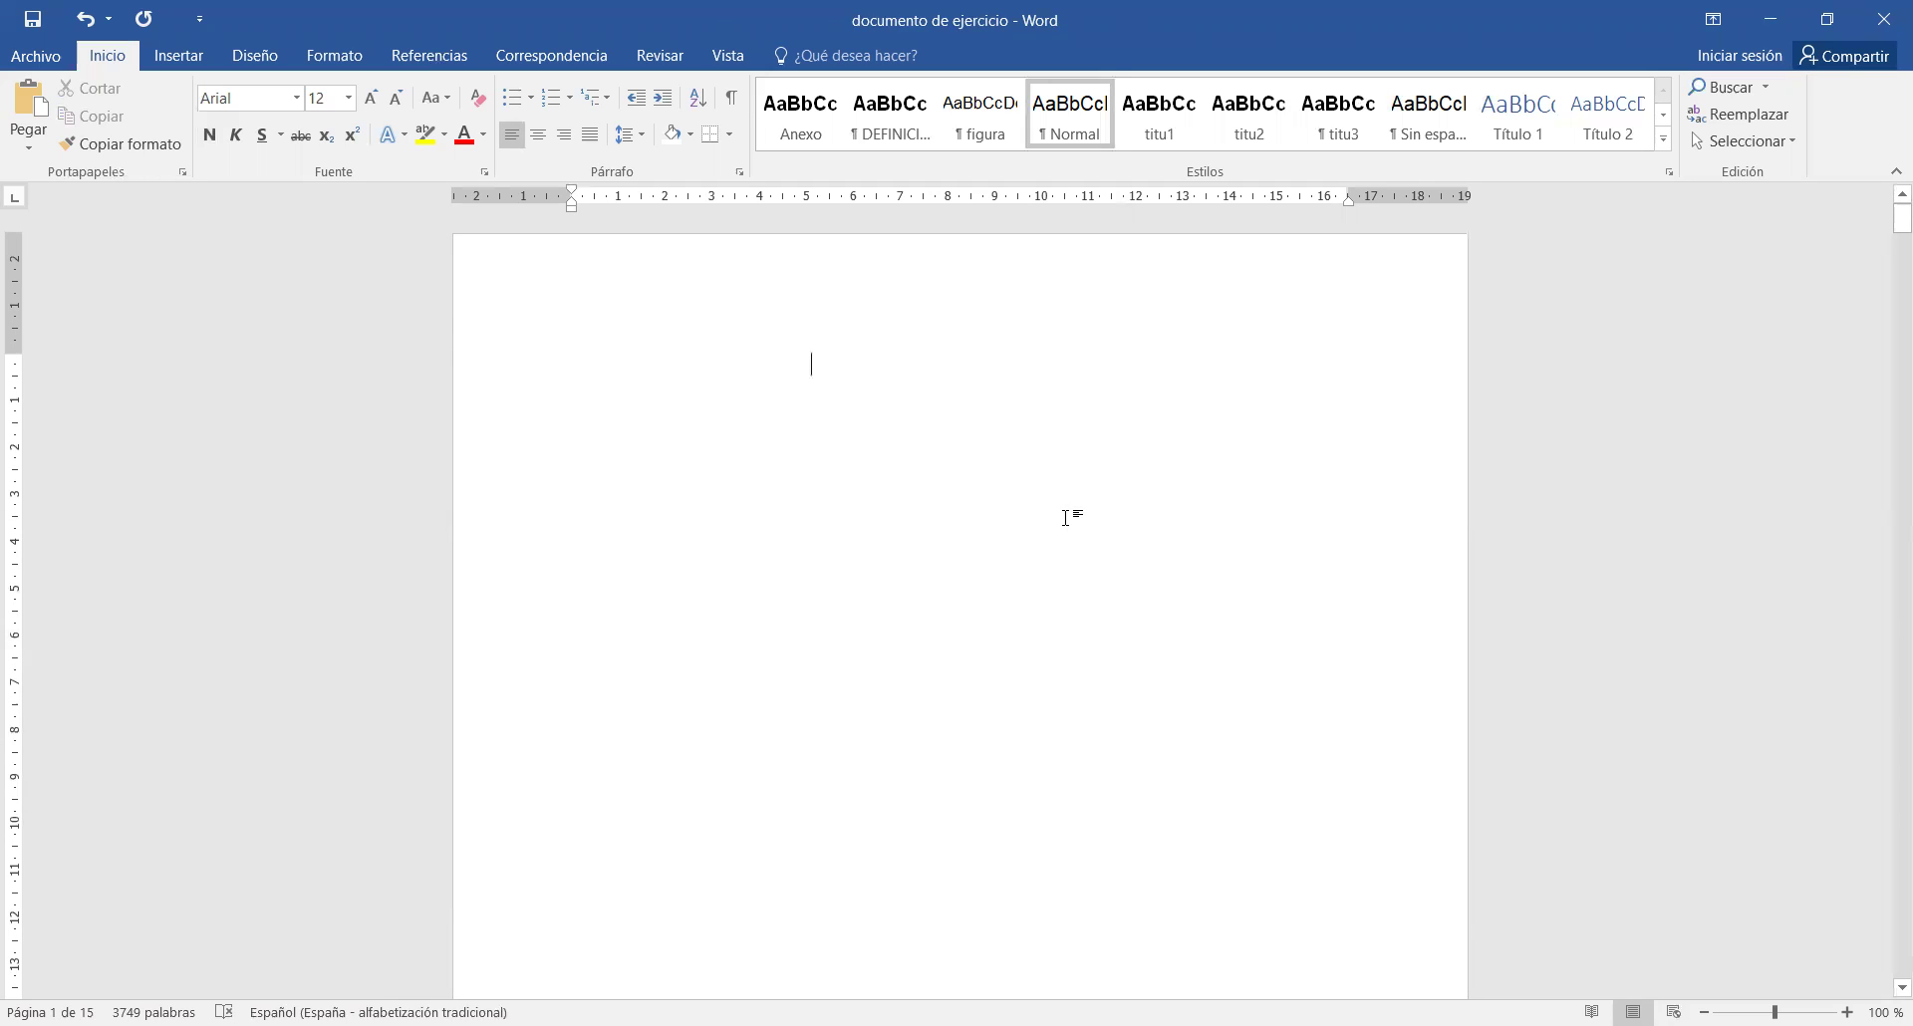
key("Down")
key("Up")
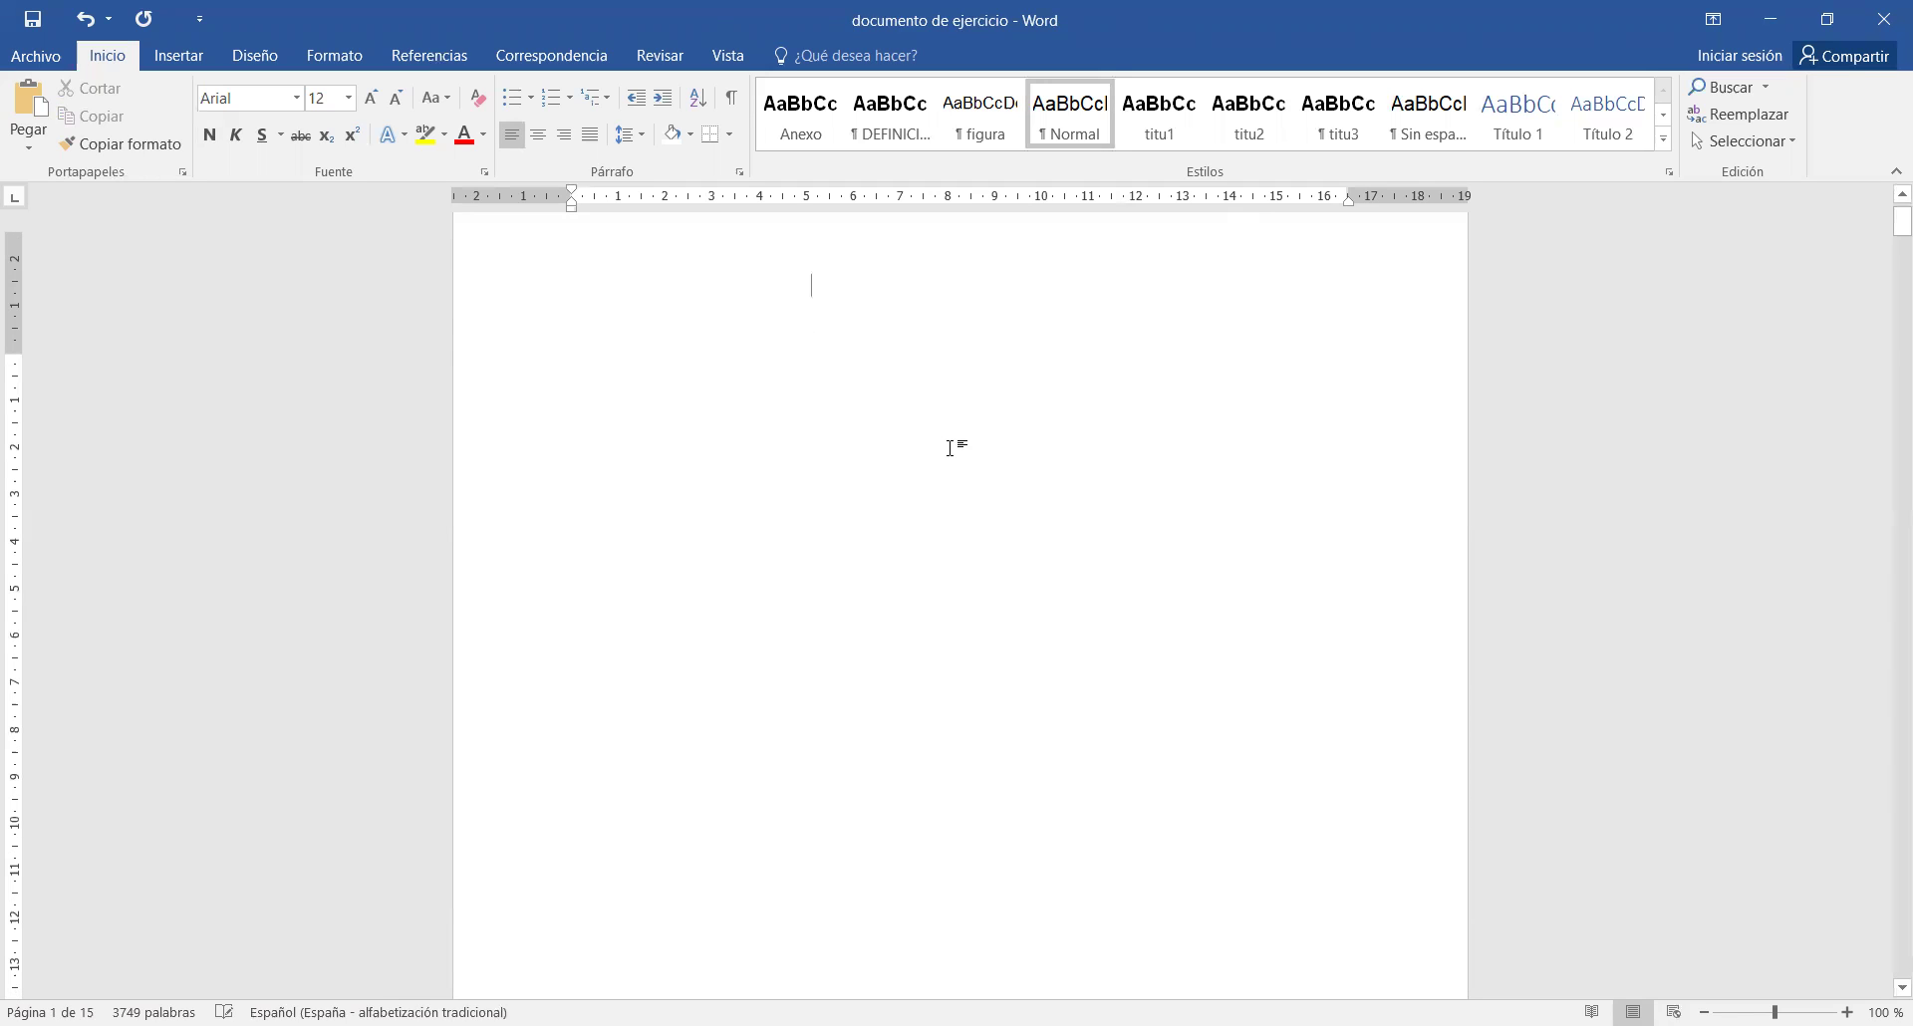
left_click(773, 355)
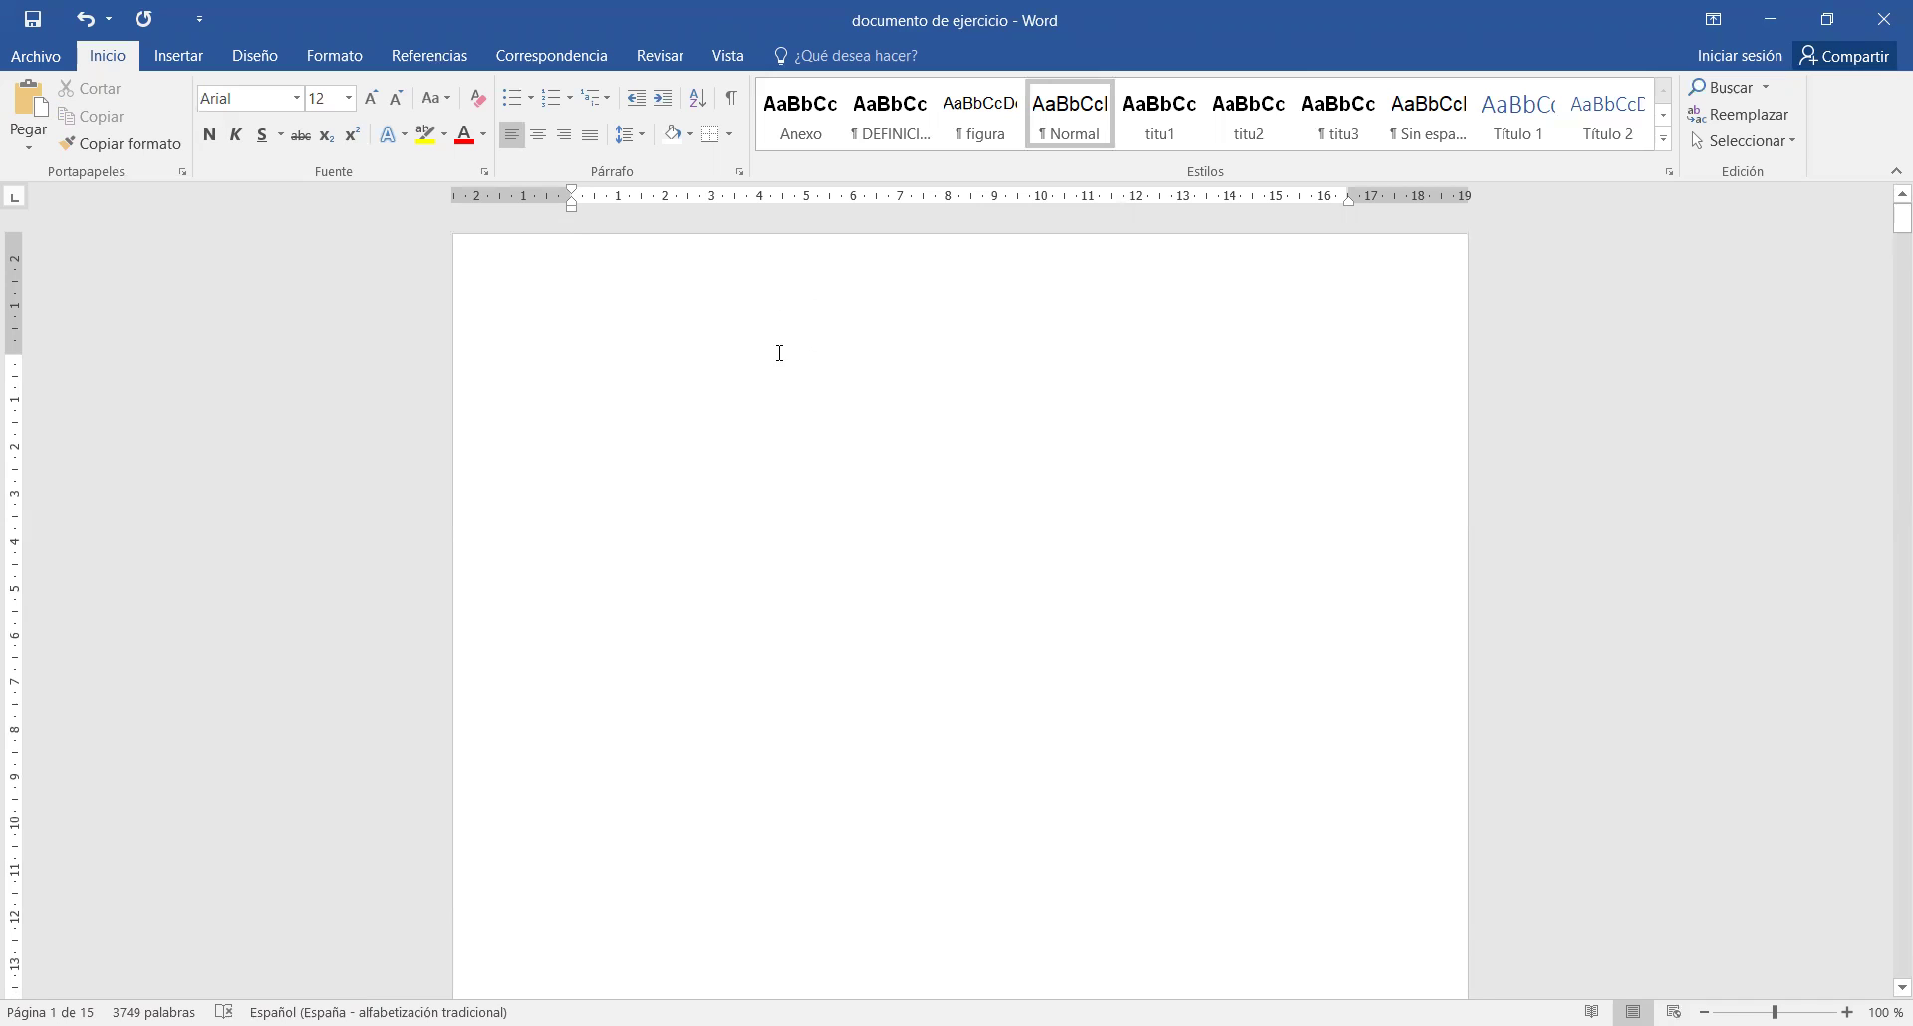
type("Tabla ")
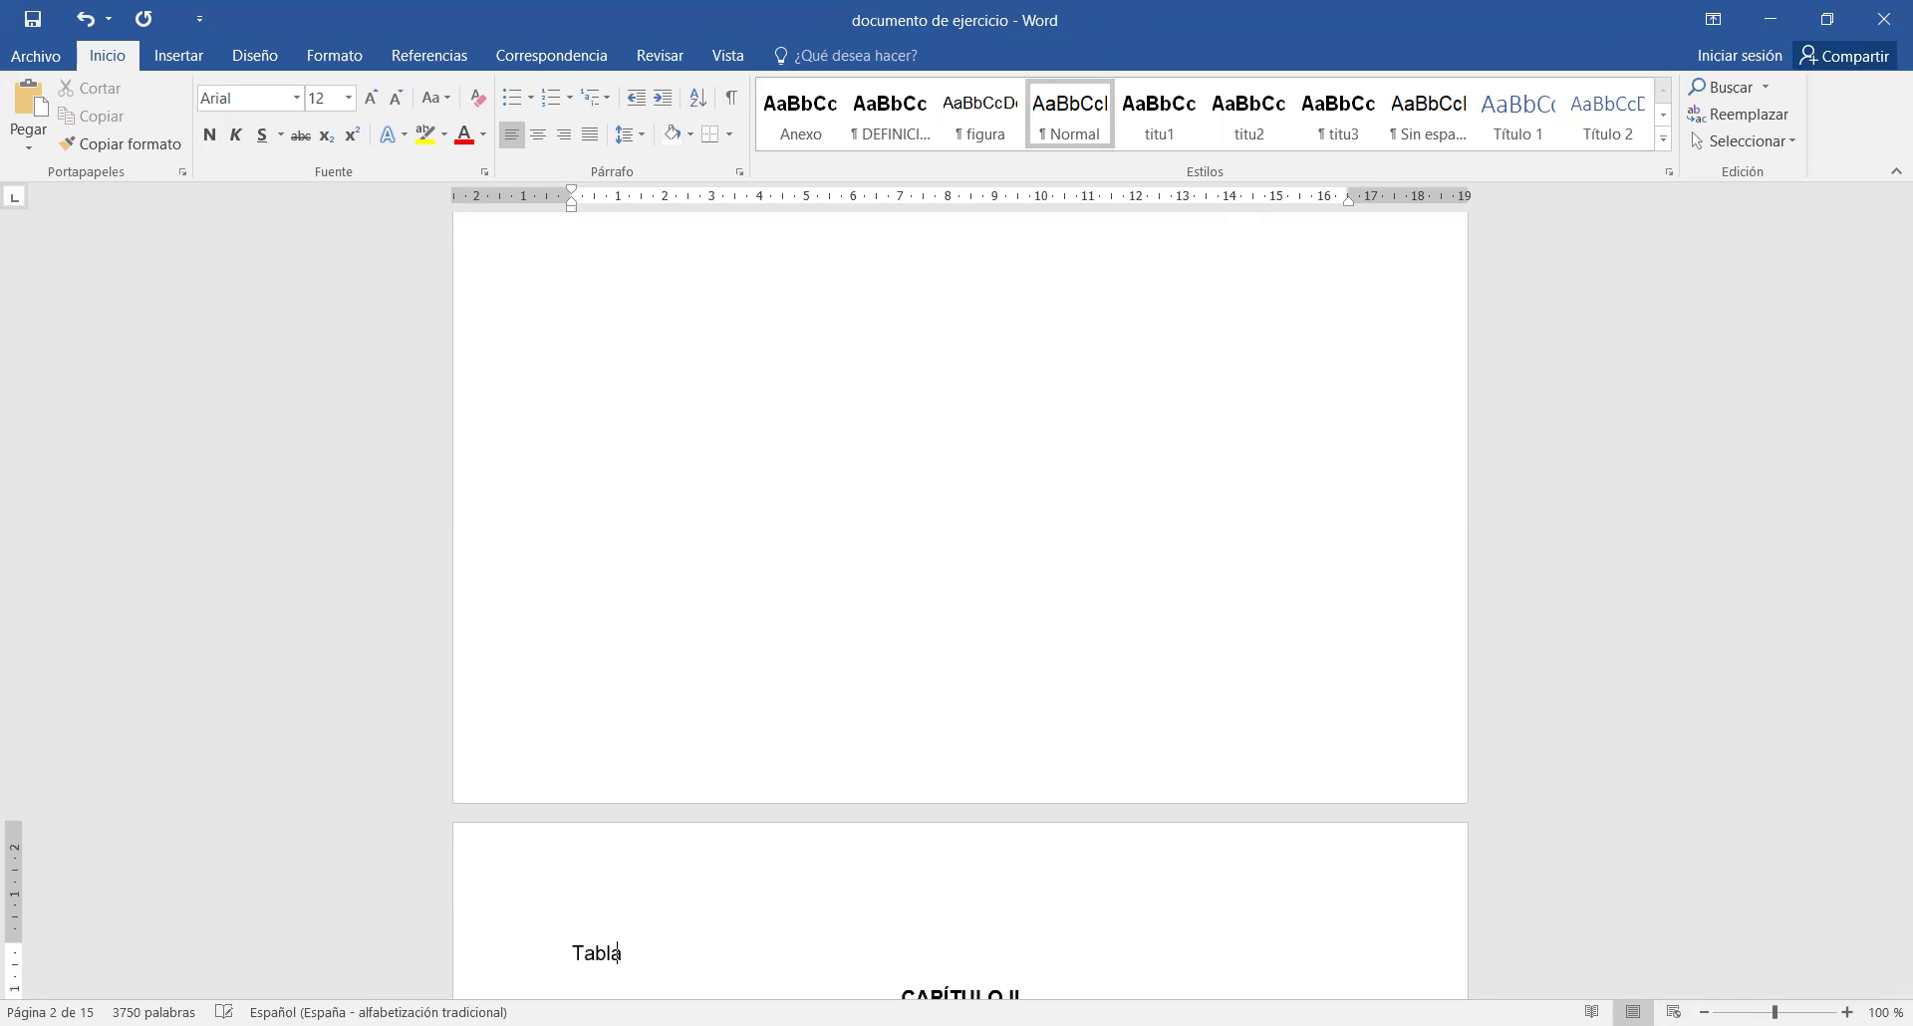
type("de contenido")
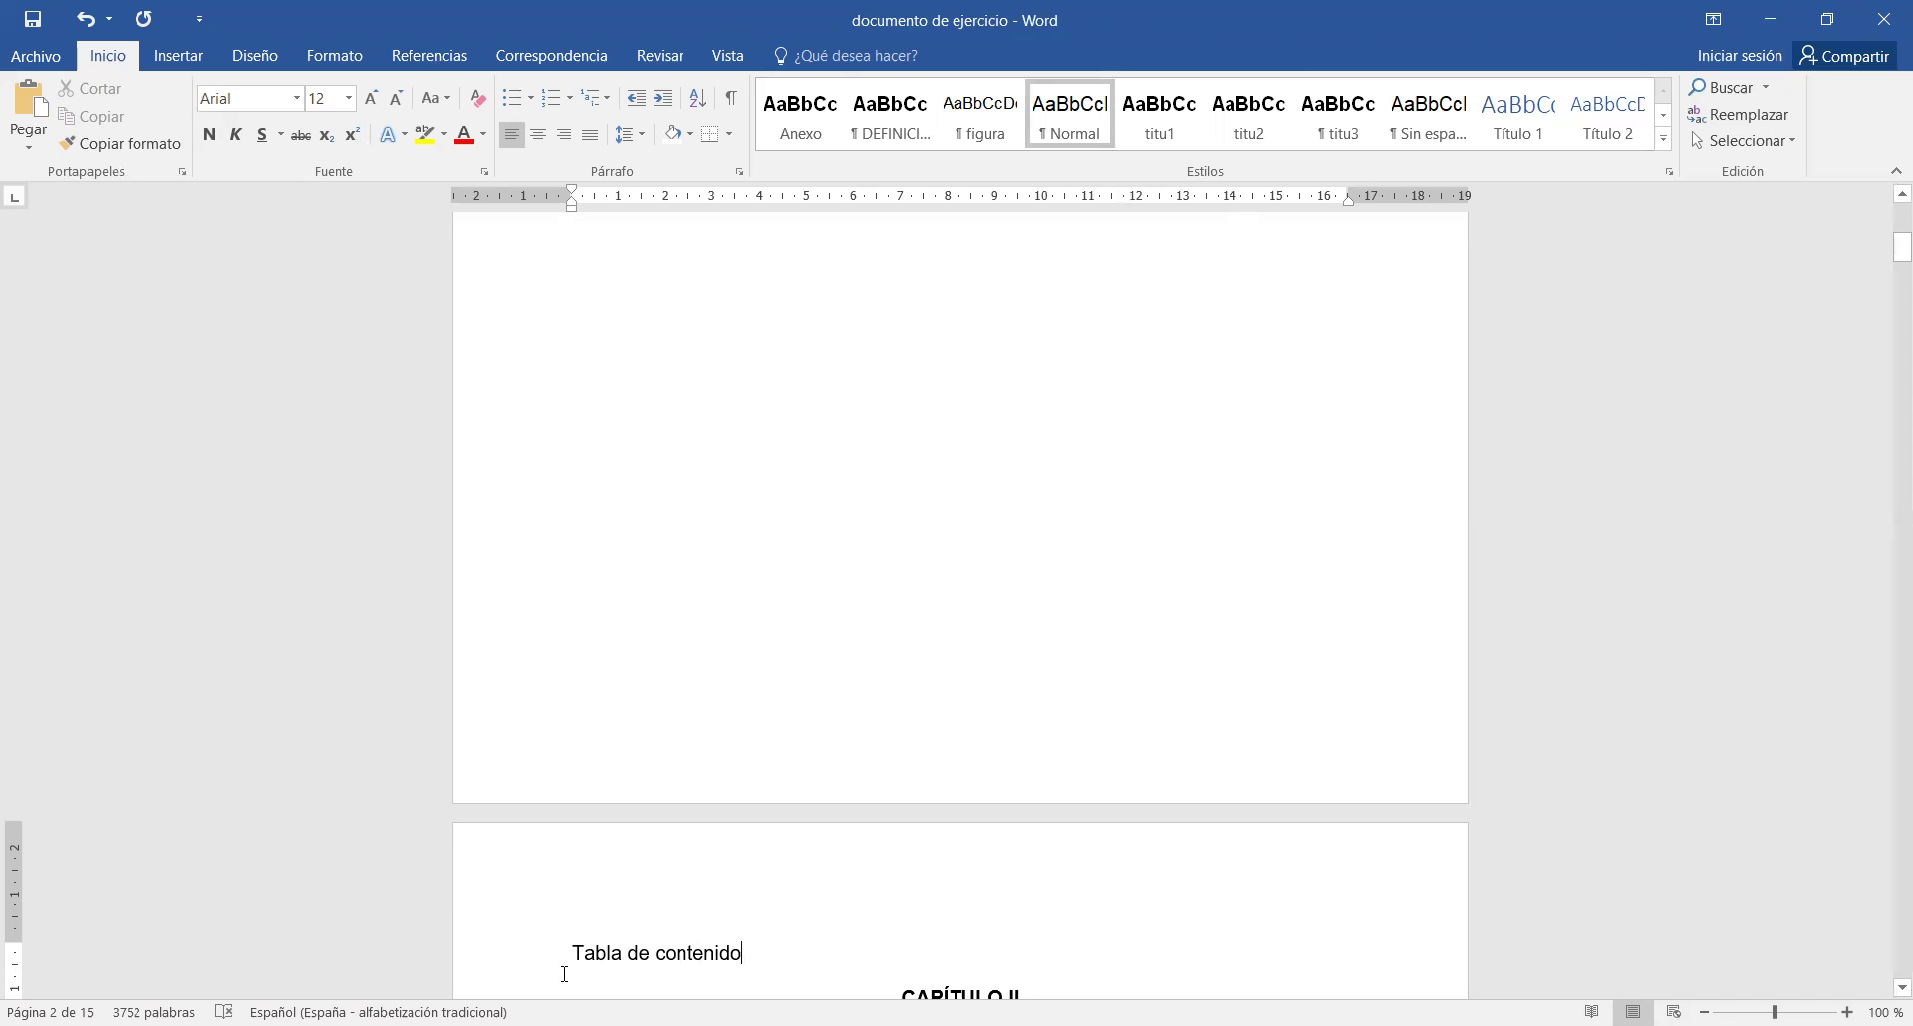
left_click(574, 952)
key("BackSpace")
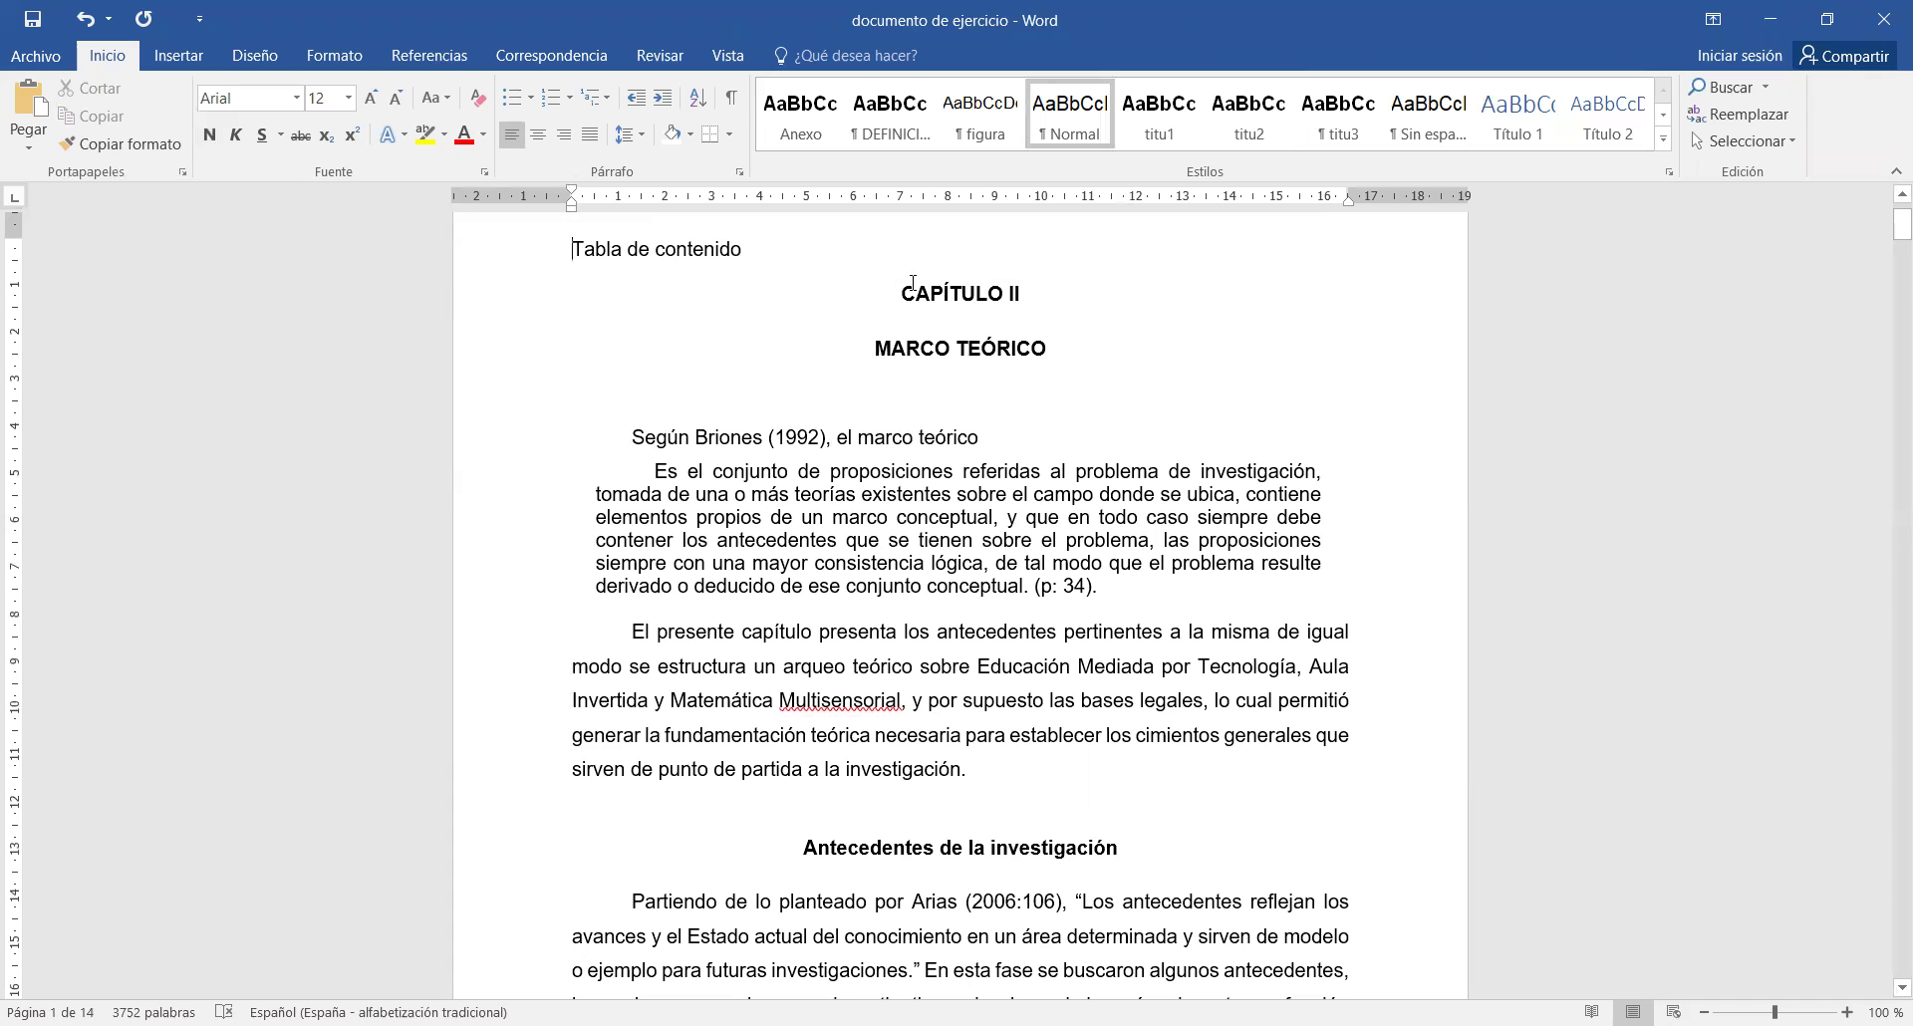
left_click(897, 292)
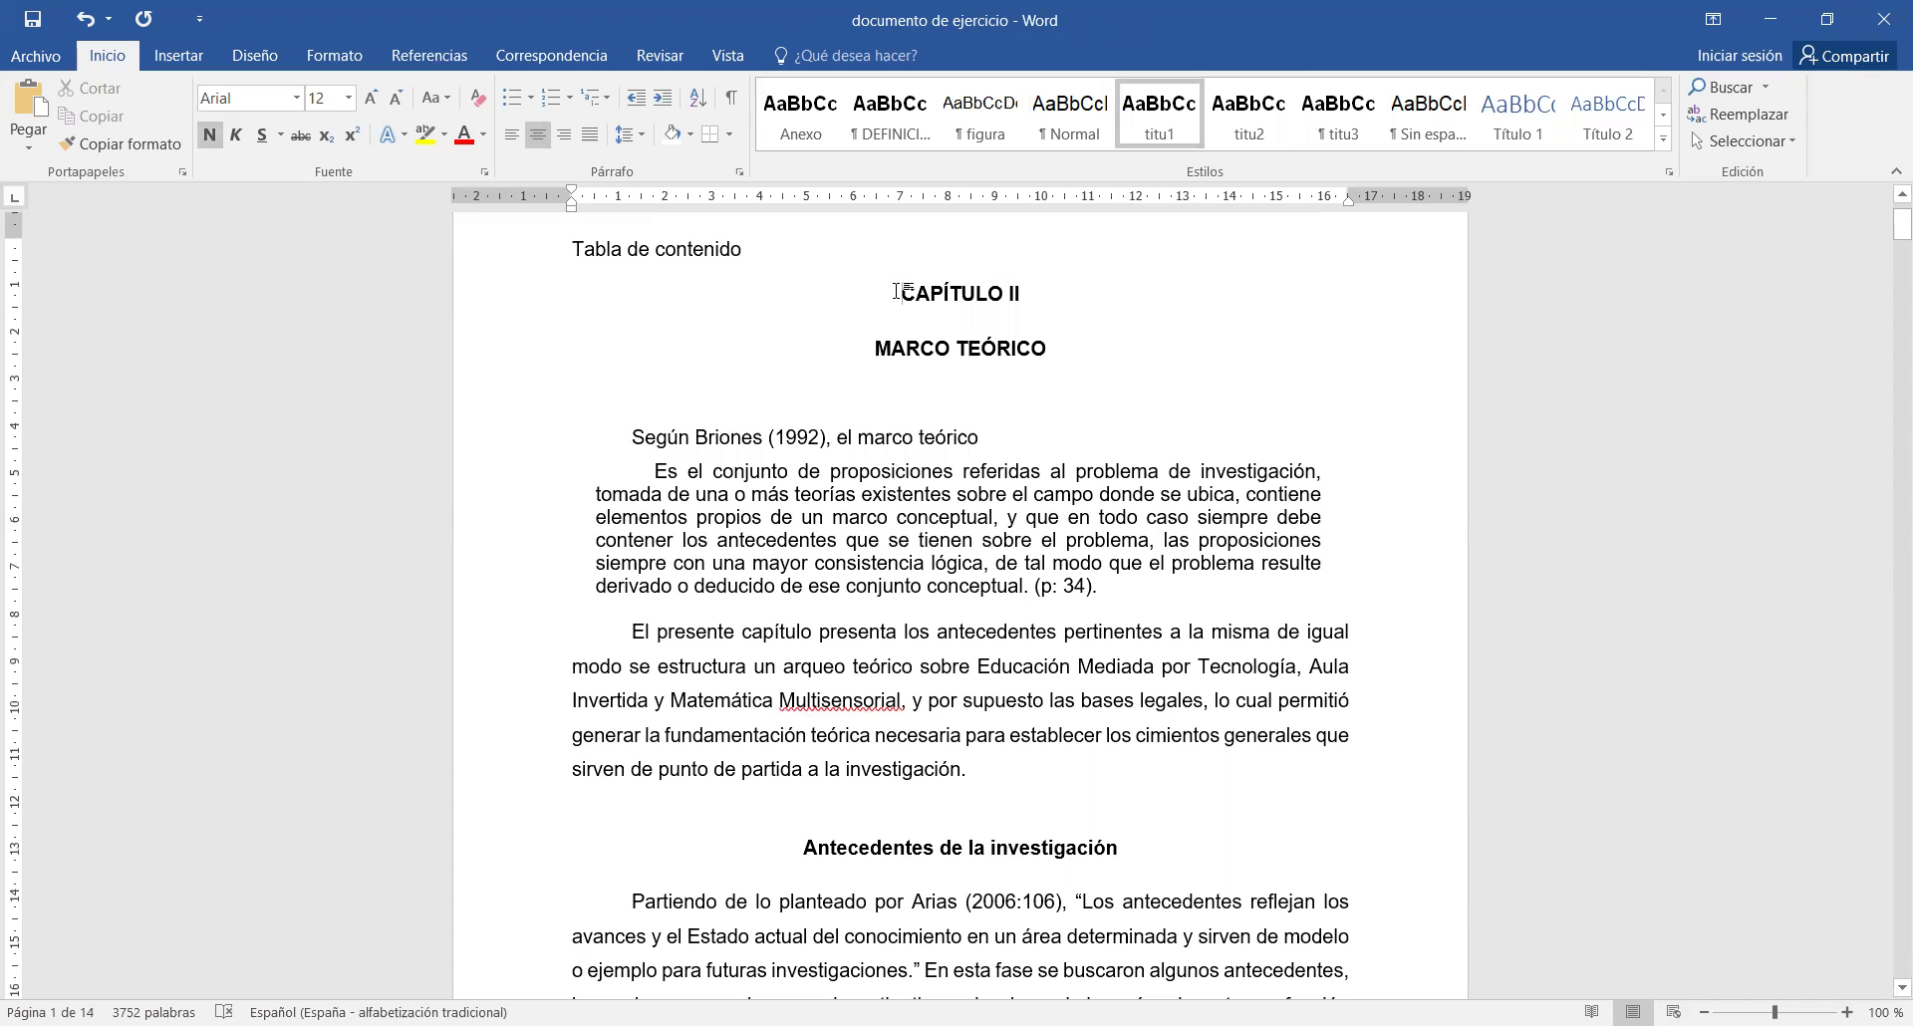
key("ctrl+Return")
- Centre the Tabla de contenido heading, add a blank line, and break CAPÍTULO II to the next page
scroll(970, 854, "up", 5)
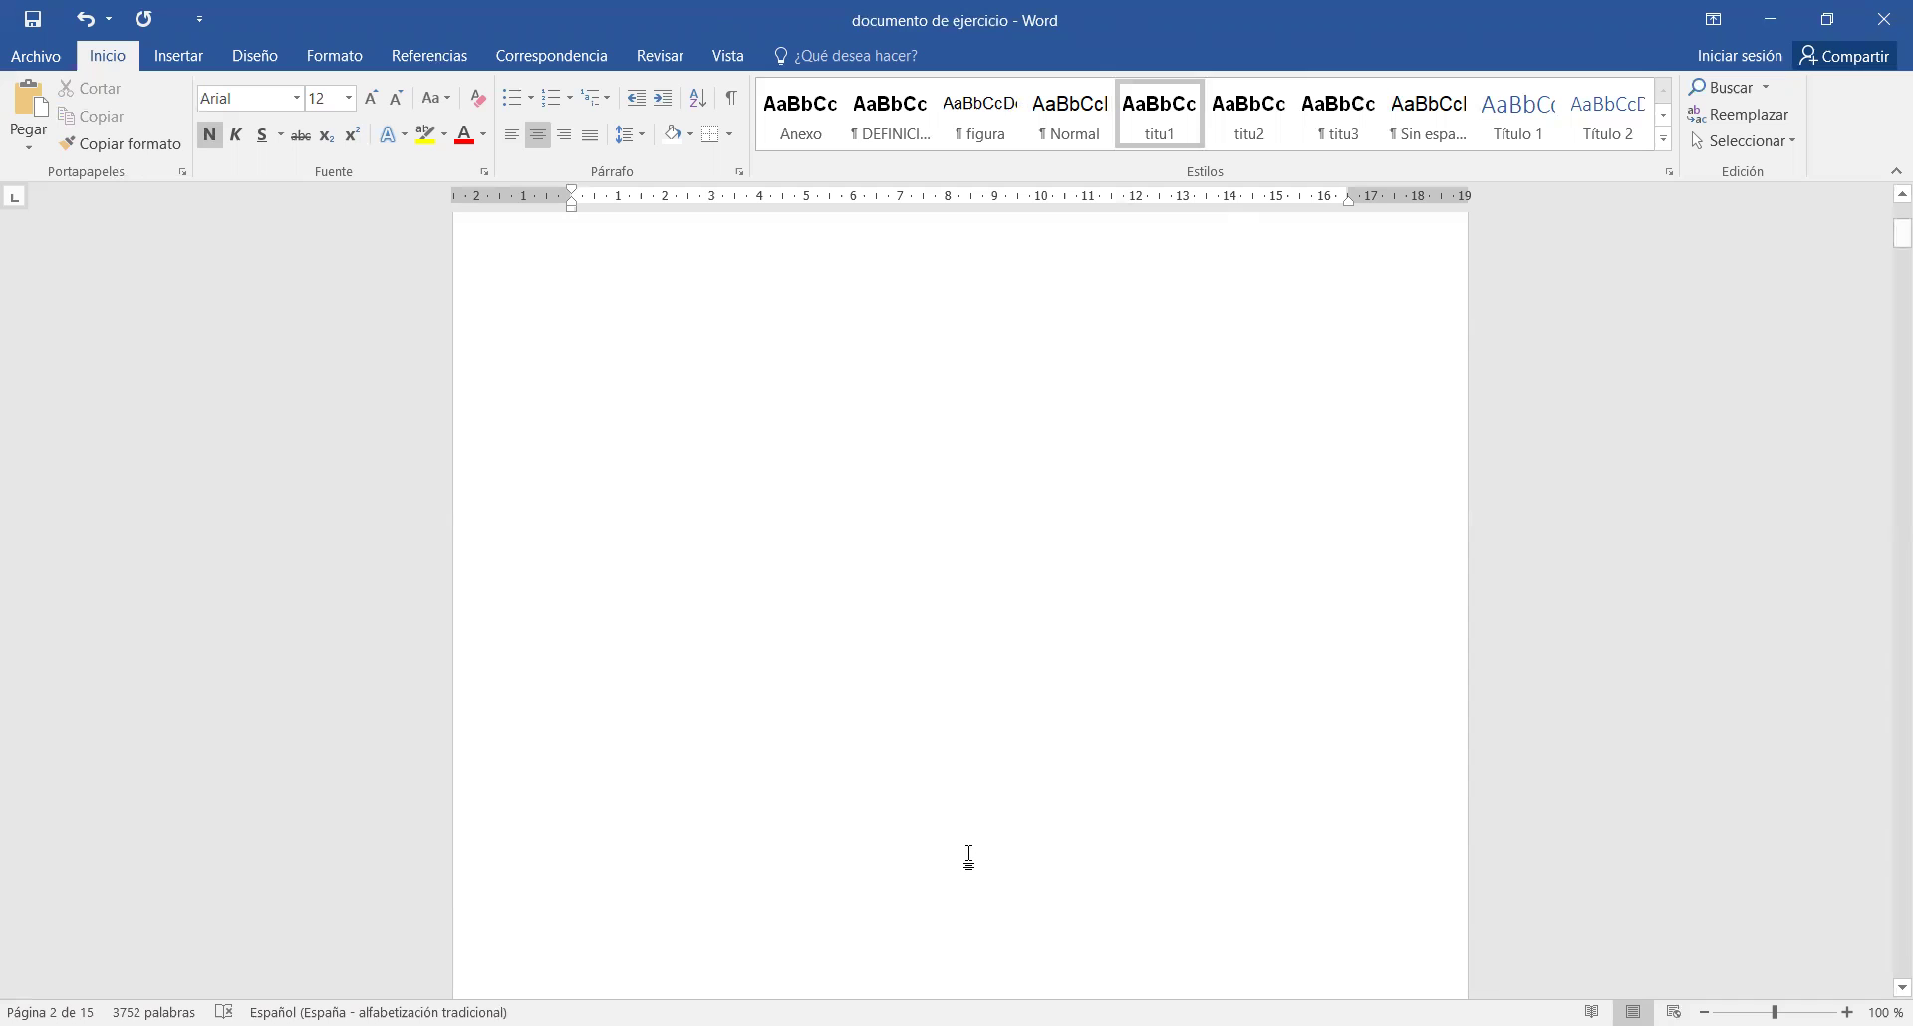
left_click(514, 379)
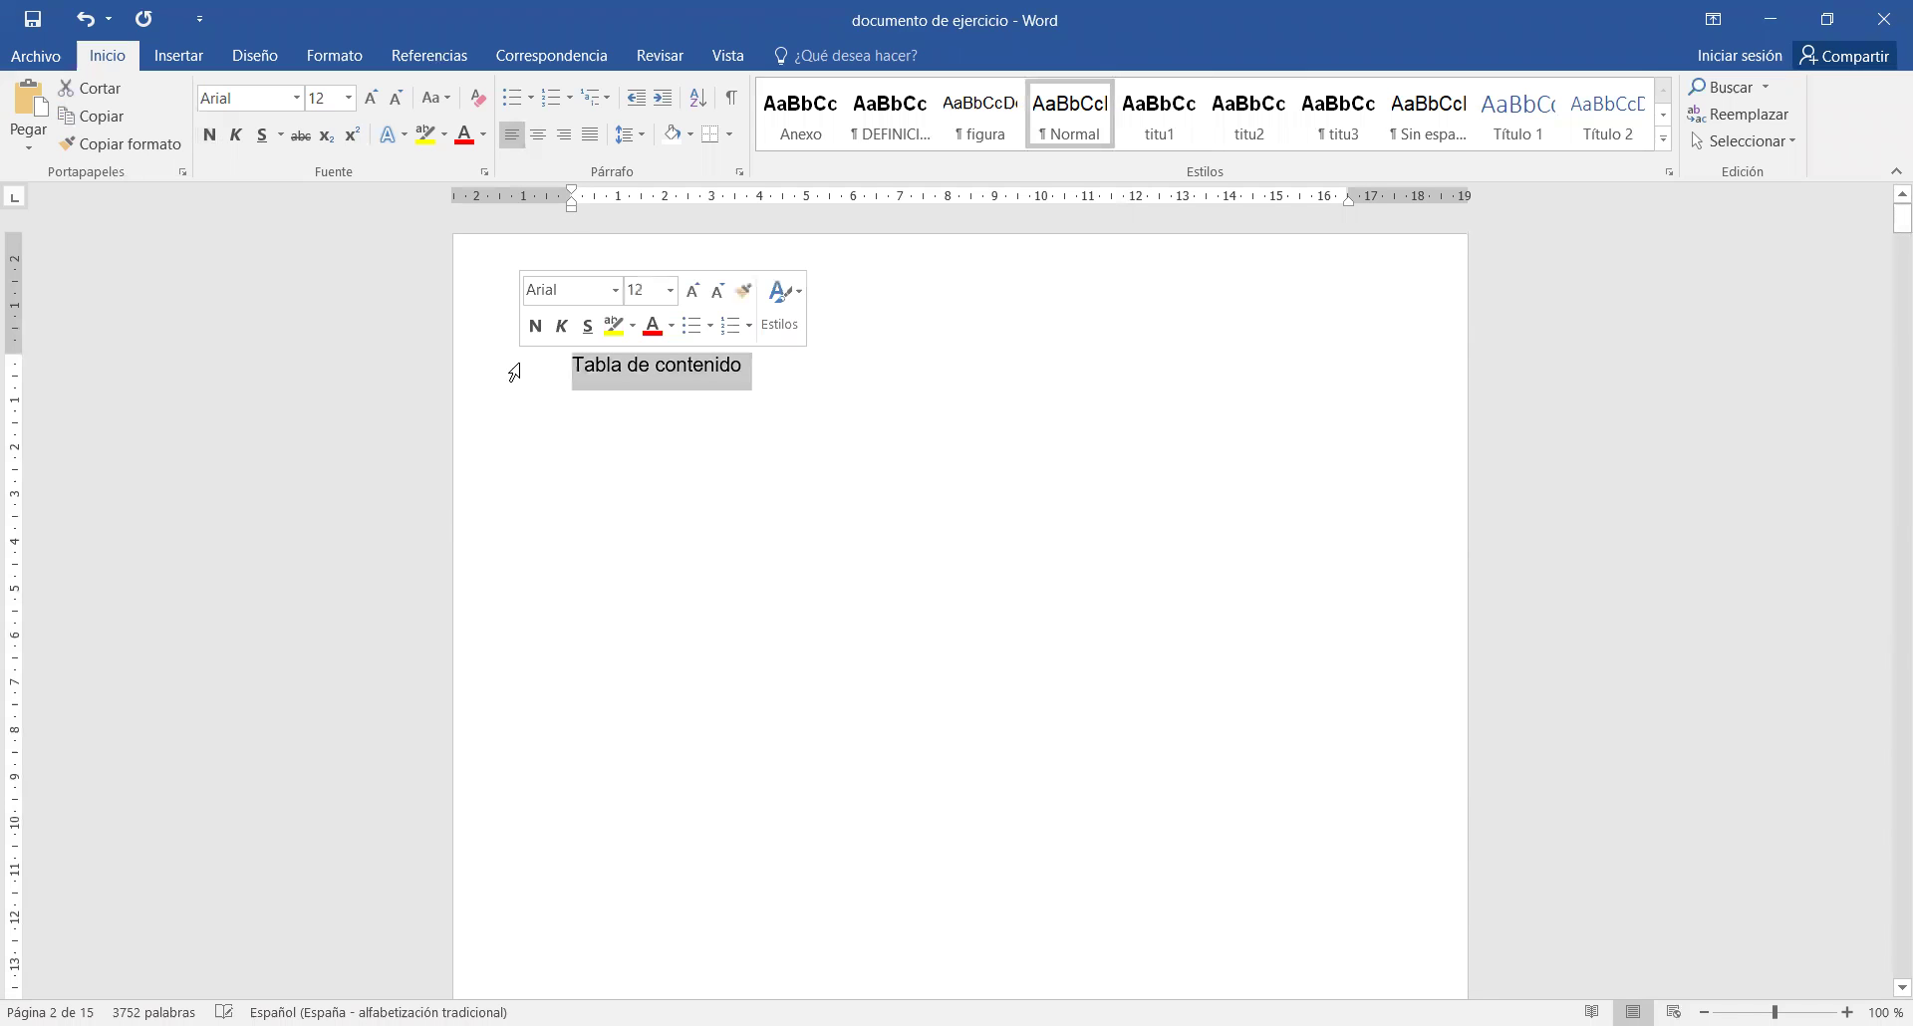
left_click(538, 135)
left_click(1066, 379)
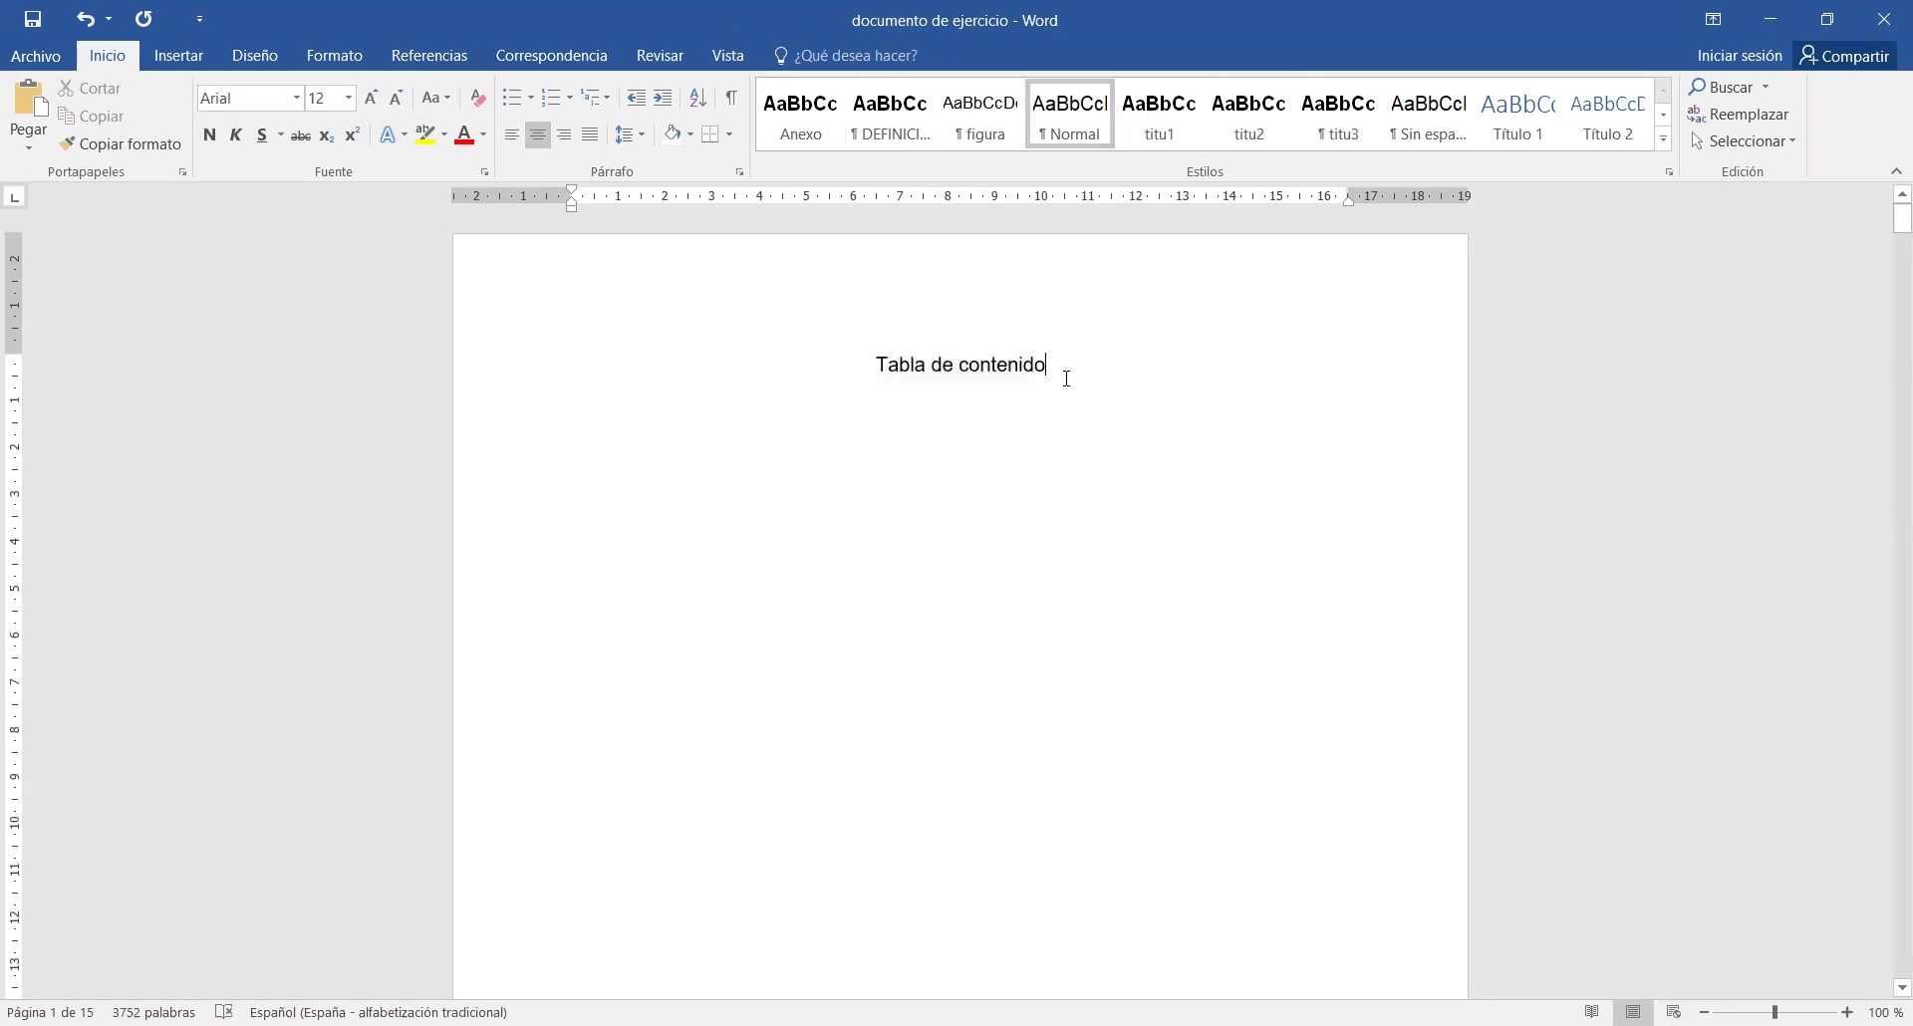
key("Return")
key("Delete")
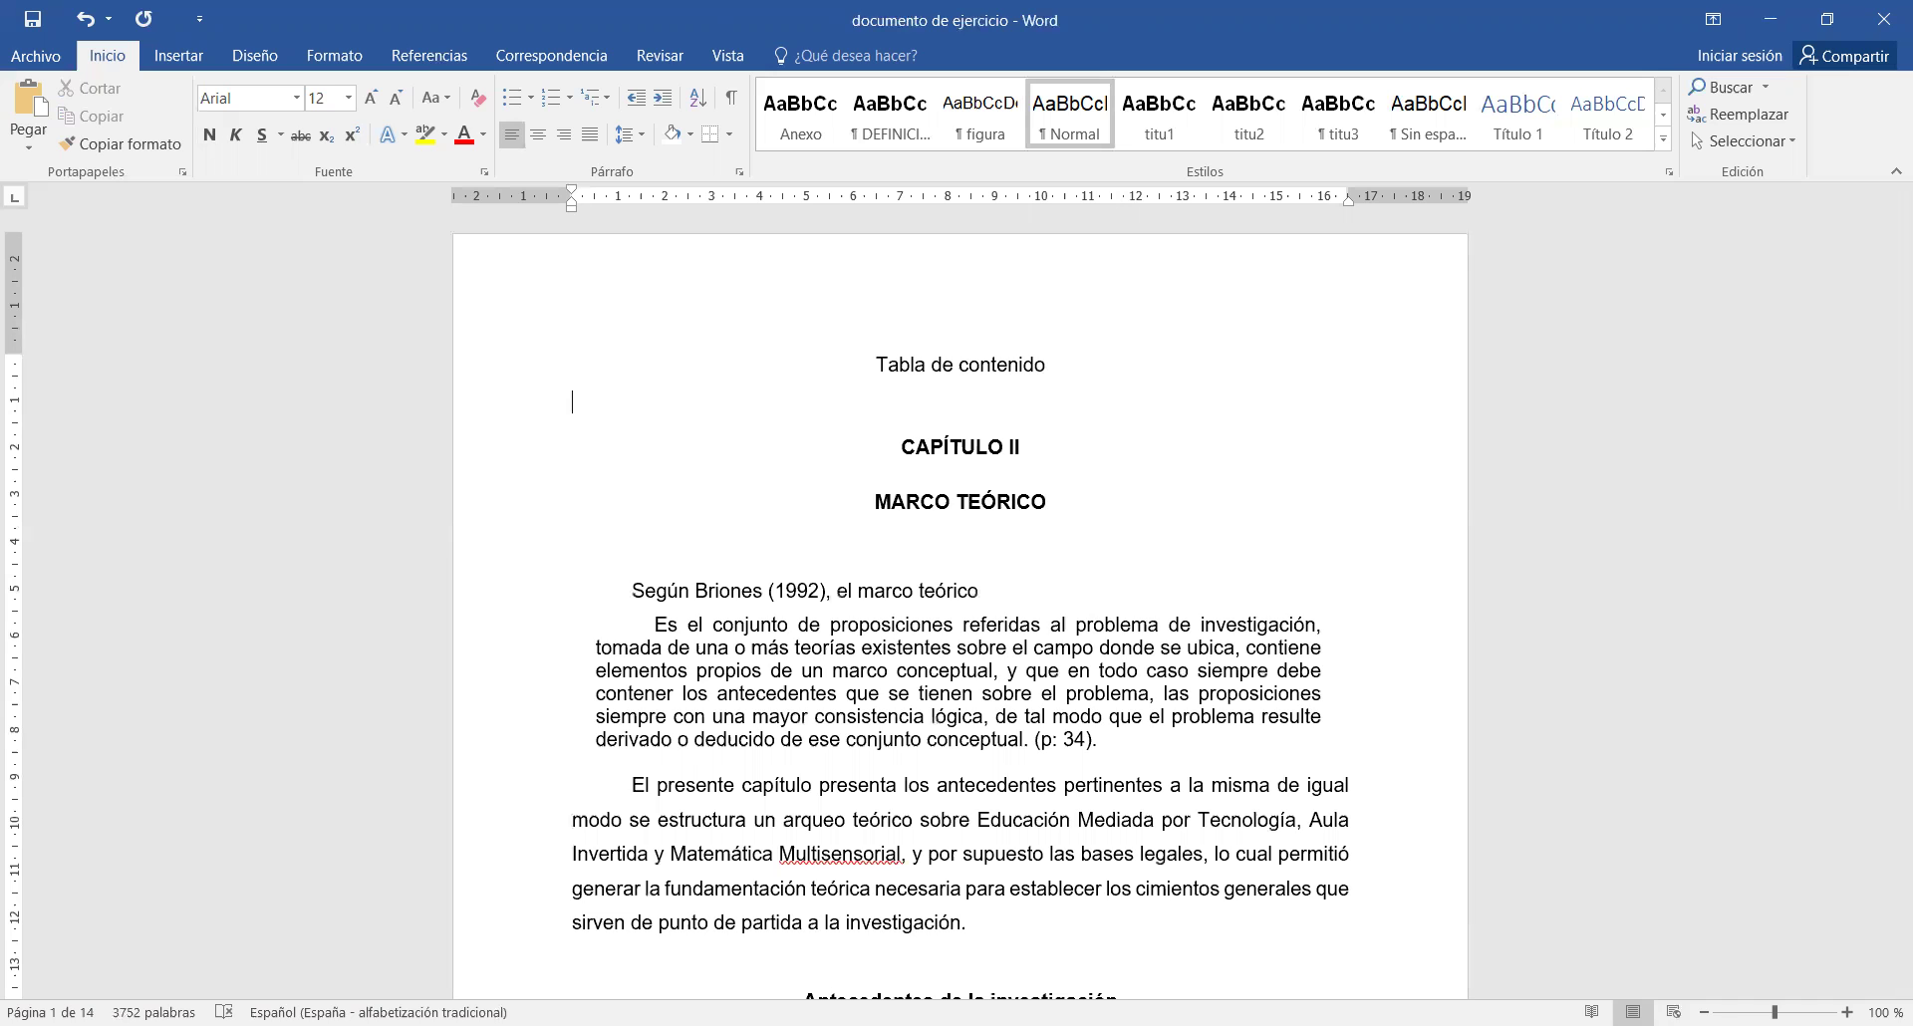
key("Return")
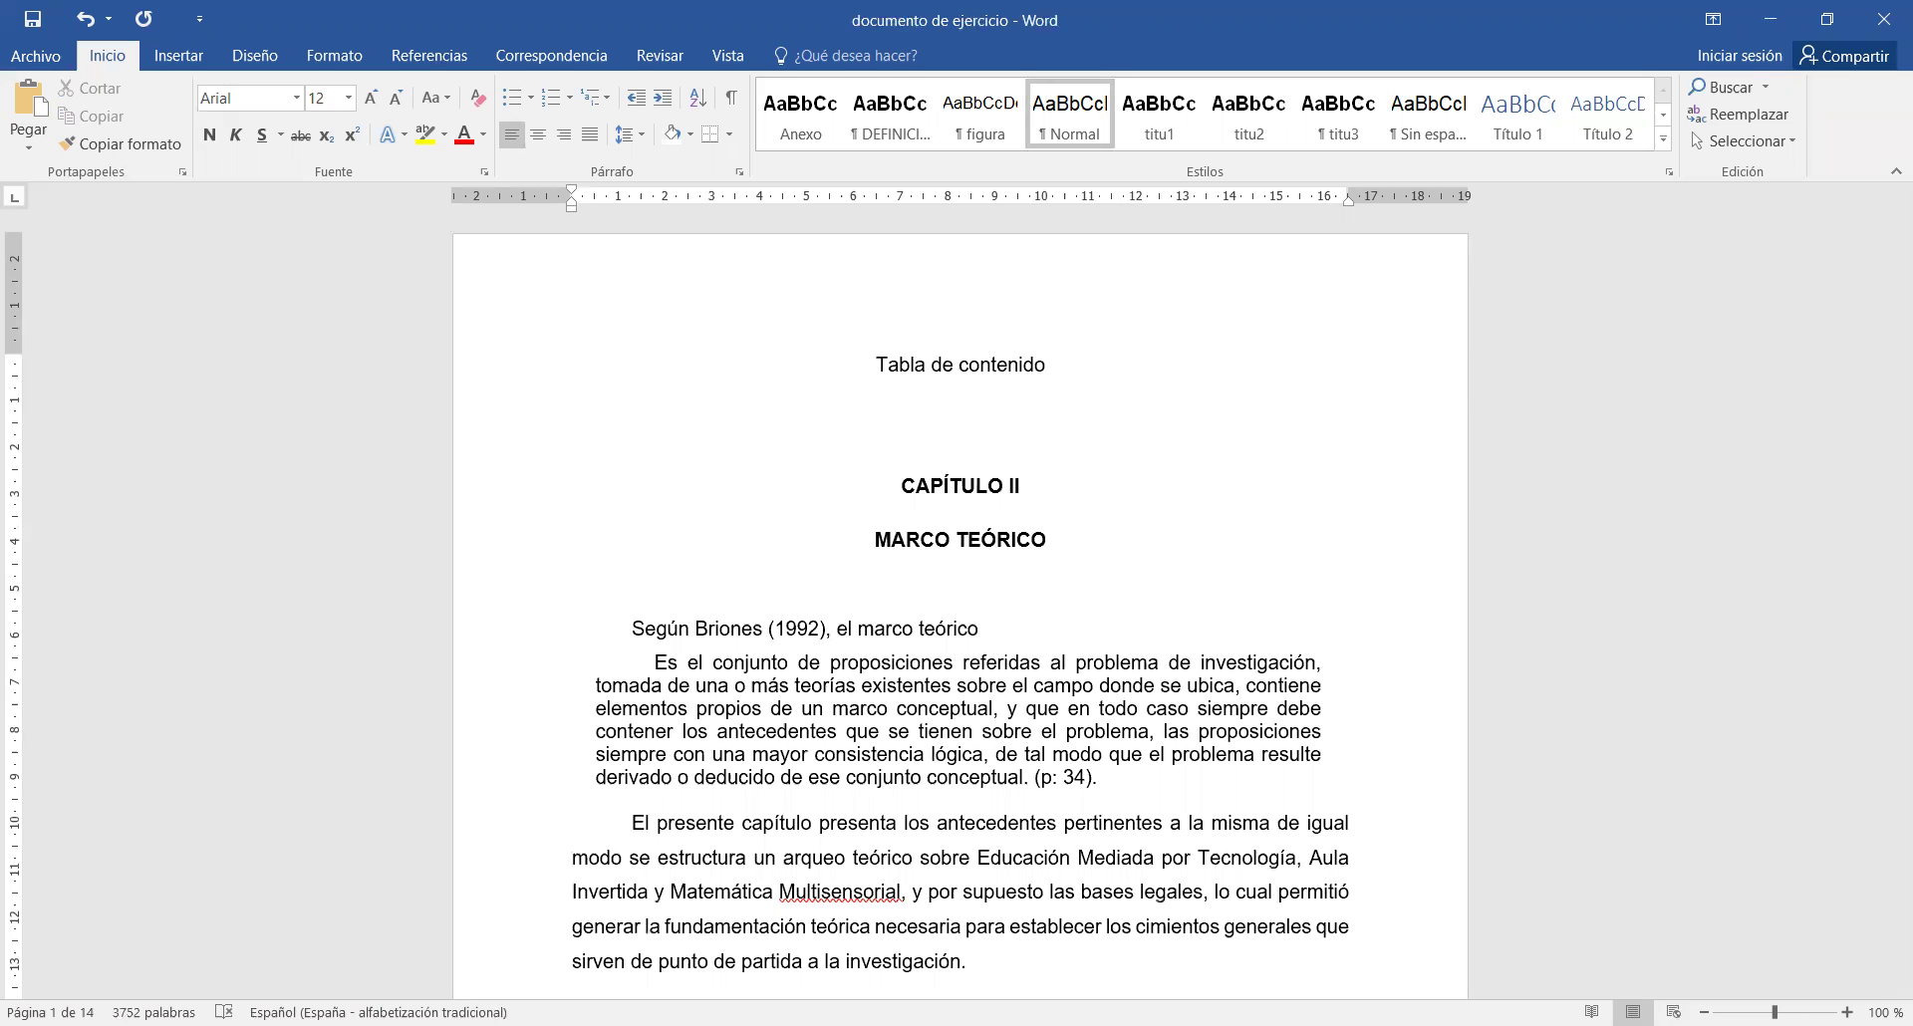
key("ctrl+Return")
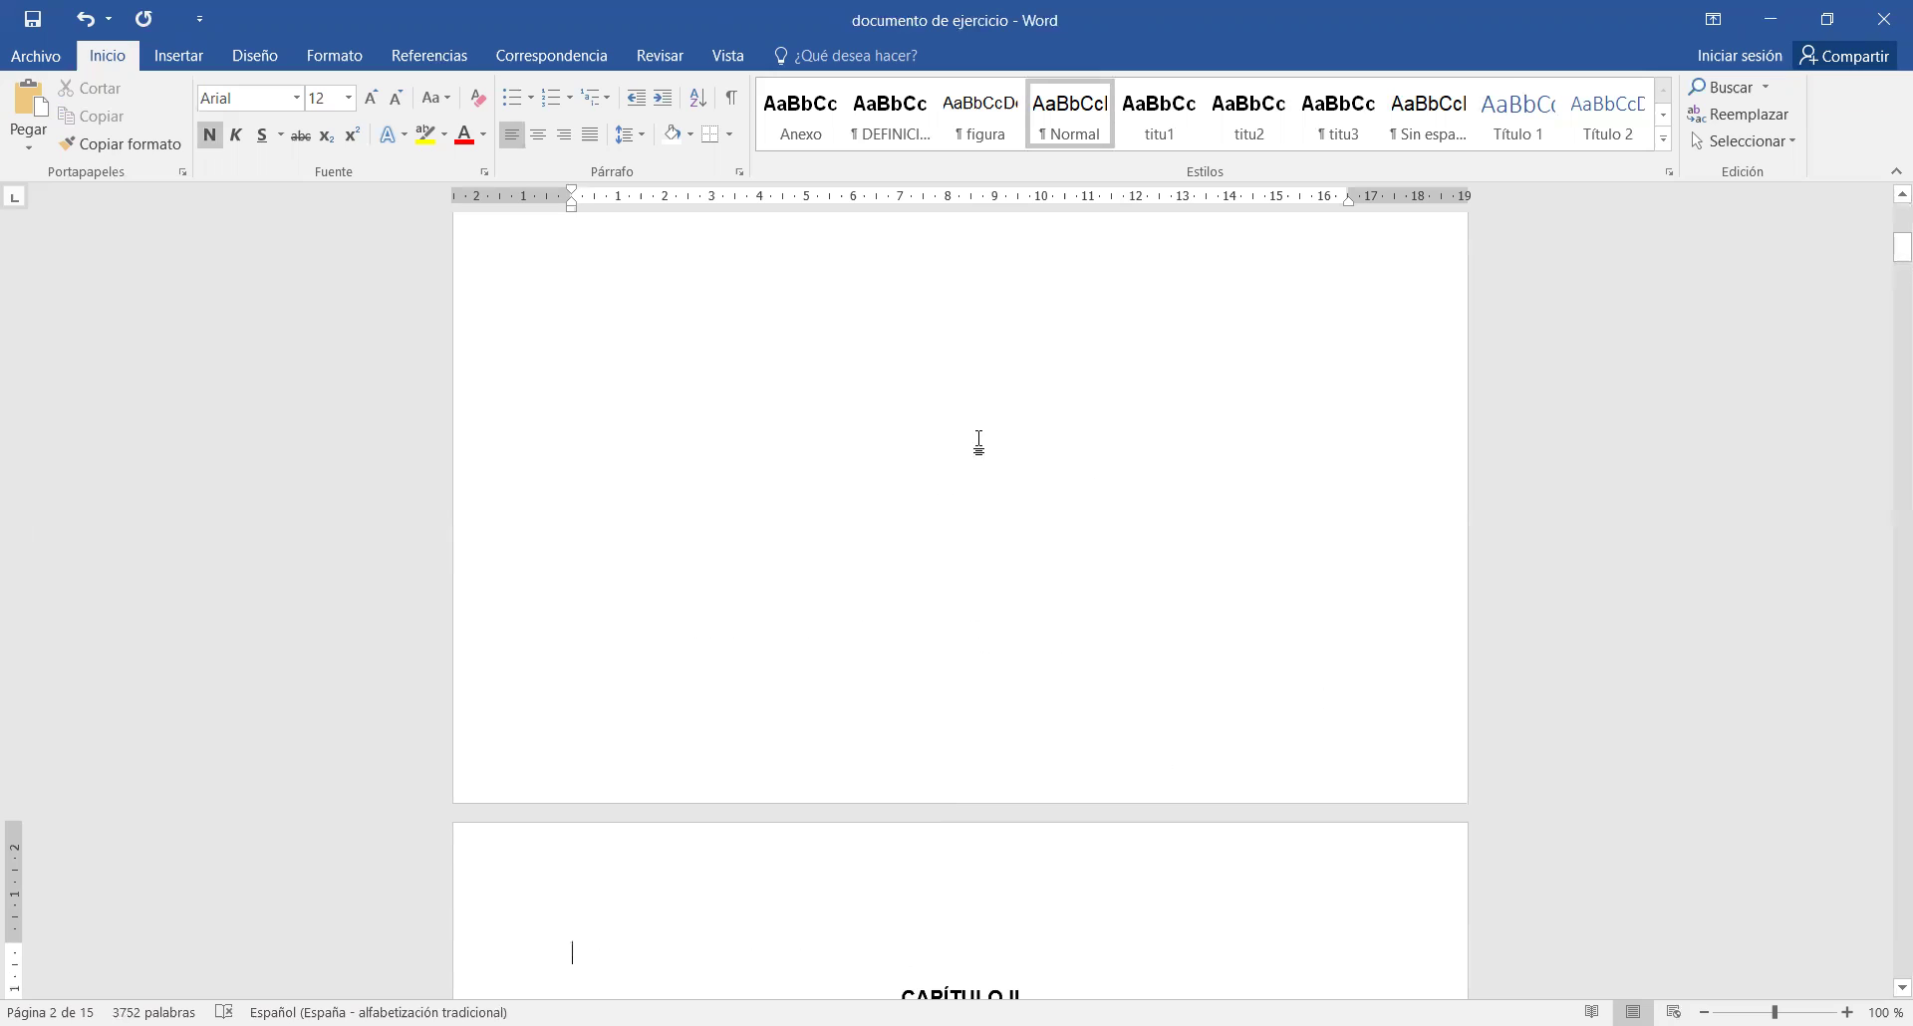
scroll(945, 451, "up", 5)
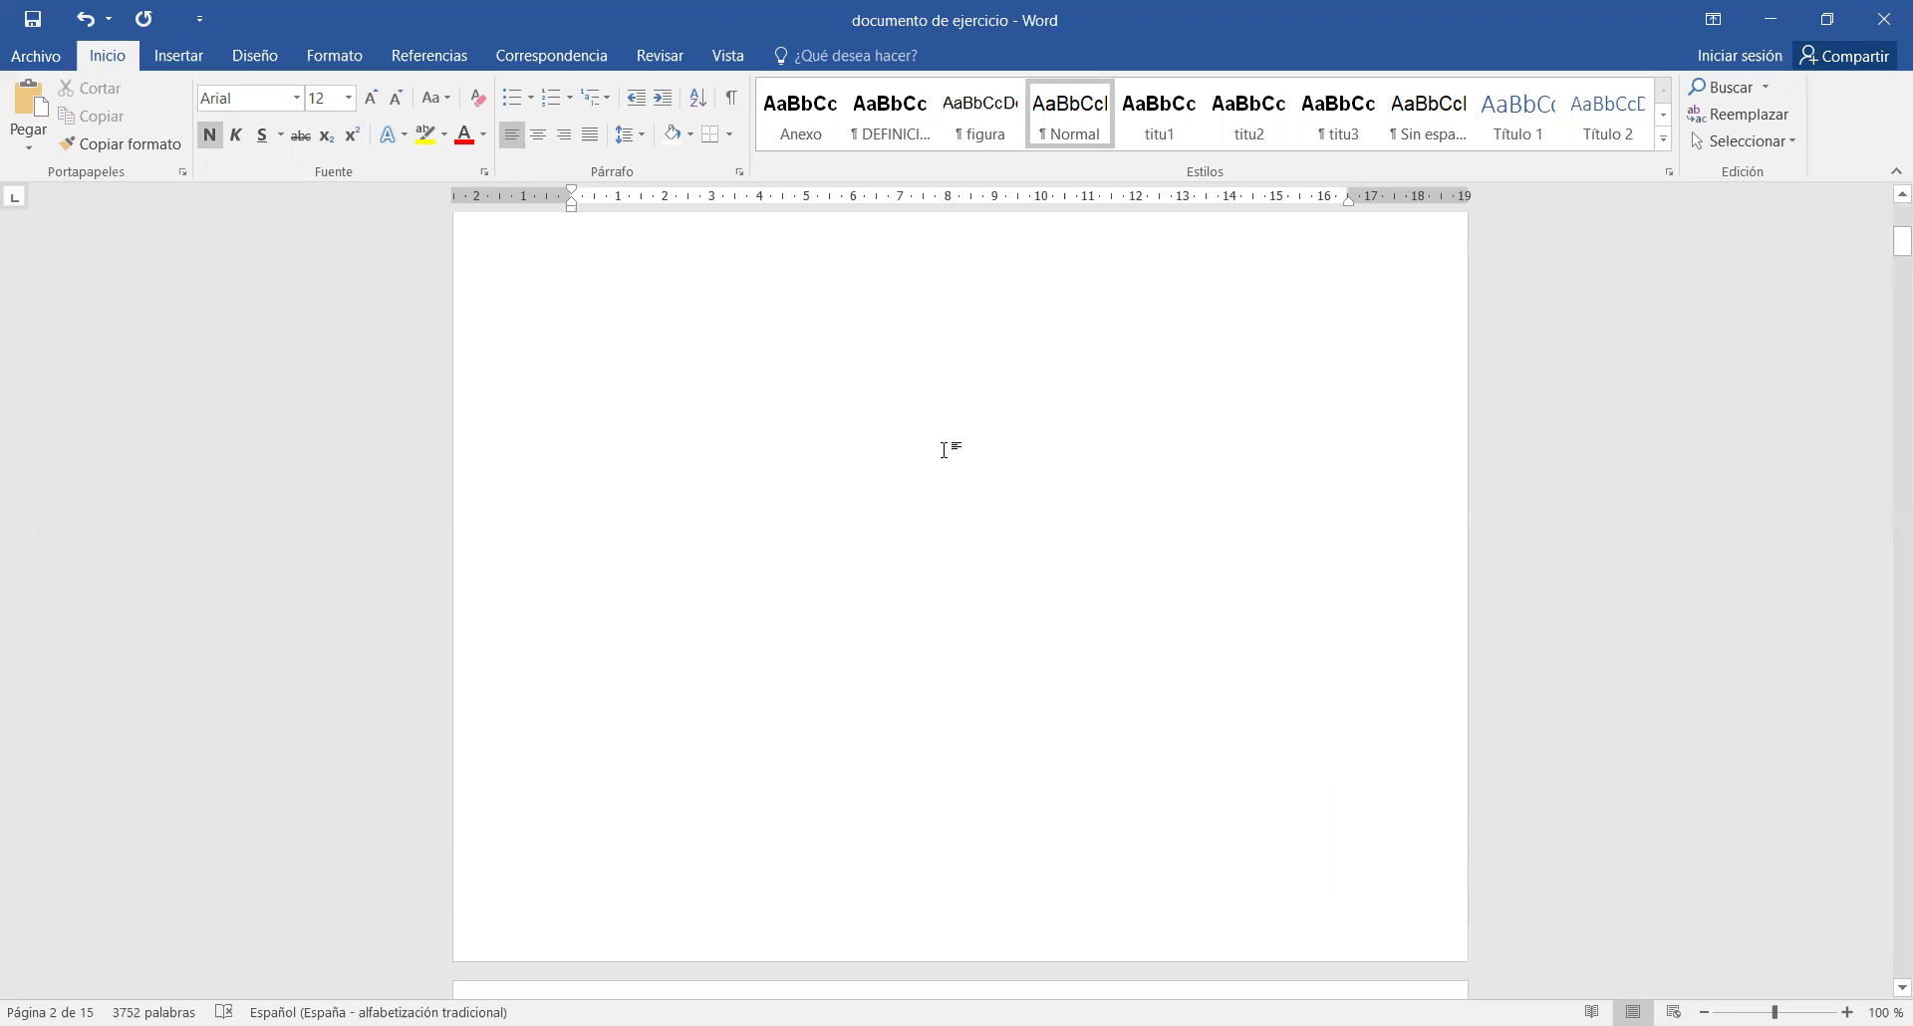
left_click(613, 431)
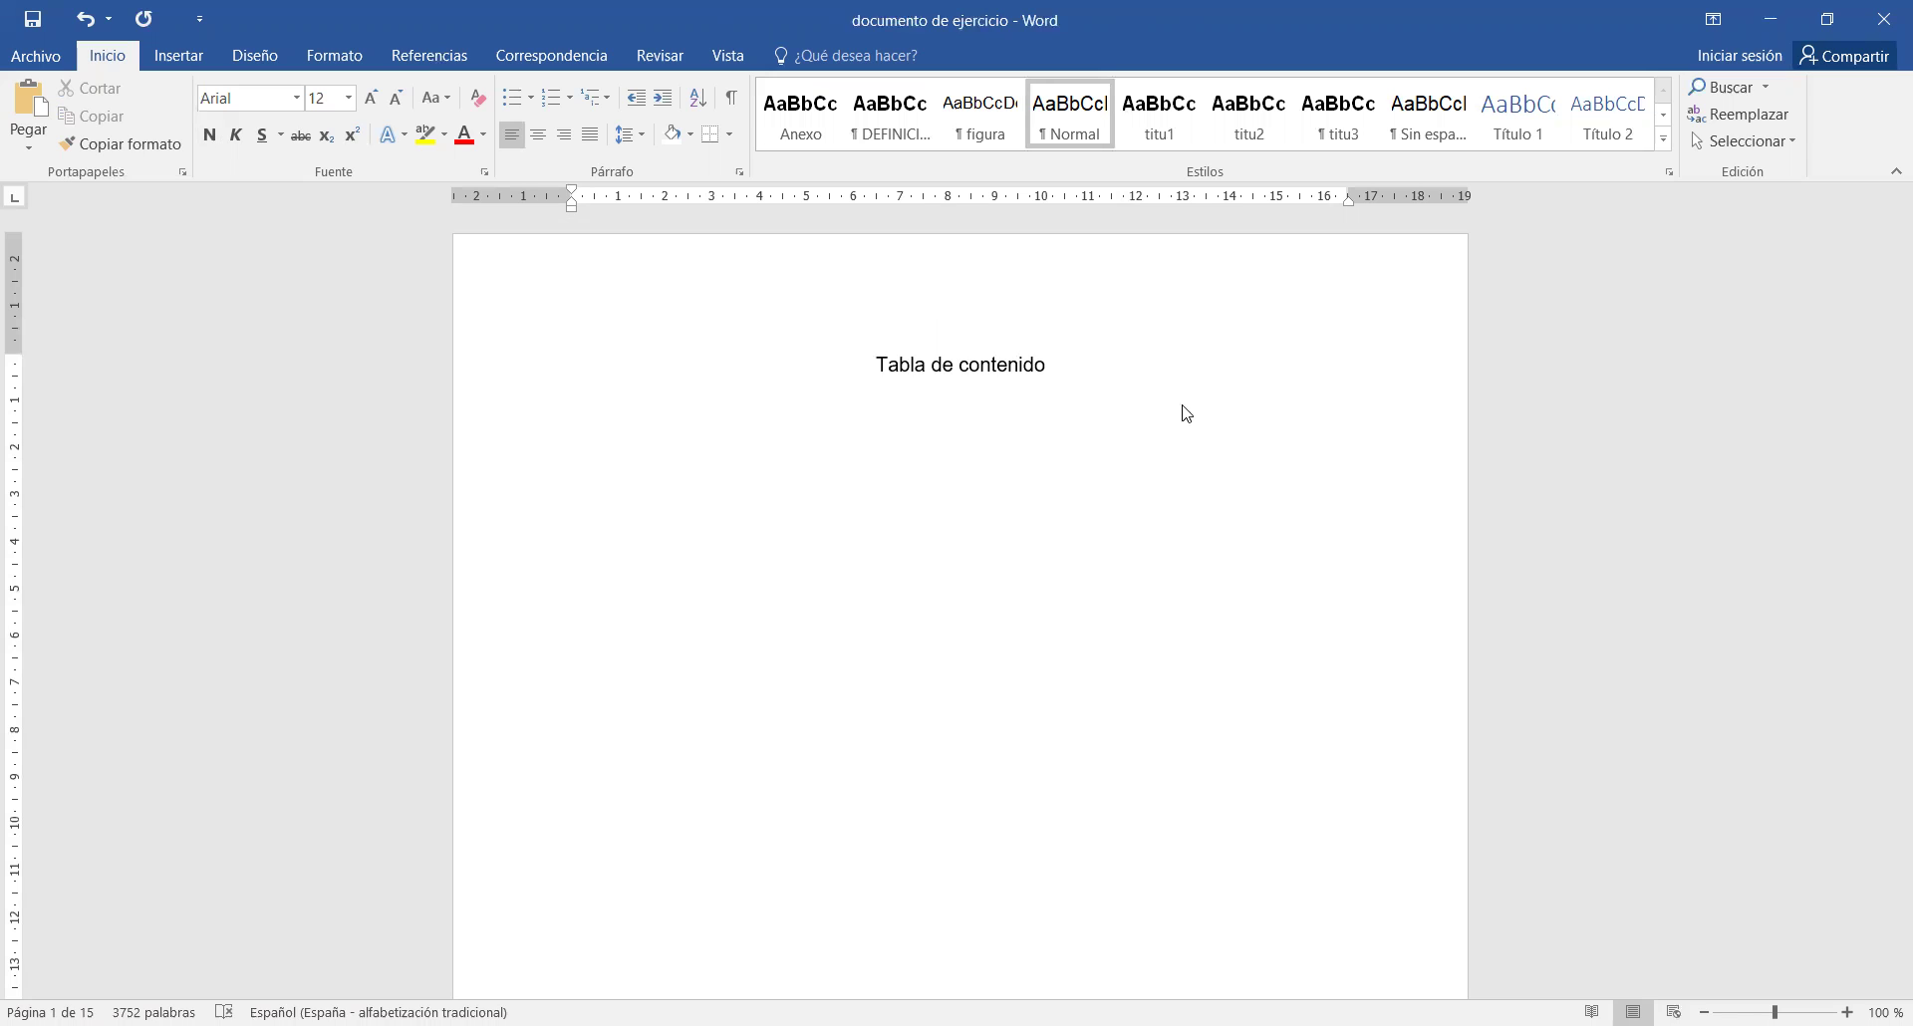
- From Referencias, bring up the Tabla de contenido personalizada dialog and its Opciones style-level list
left_click(529, 60)
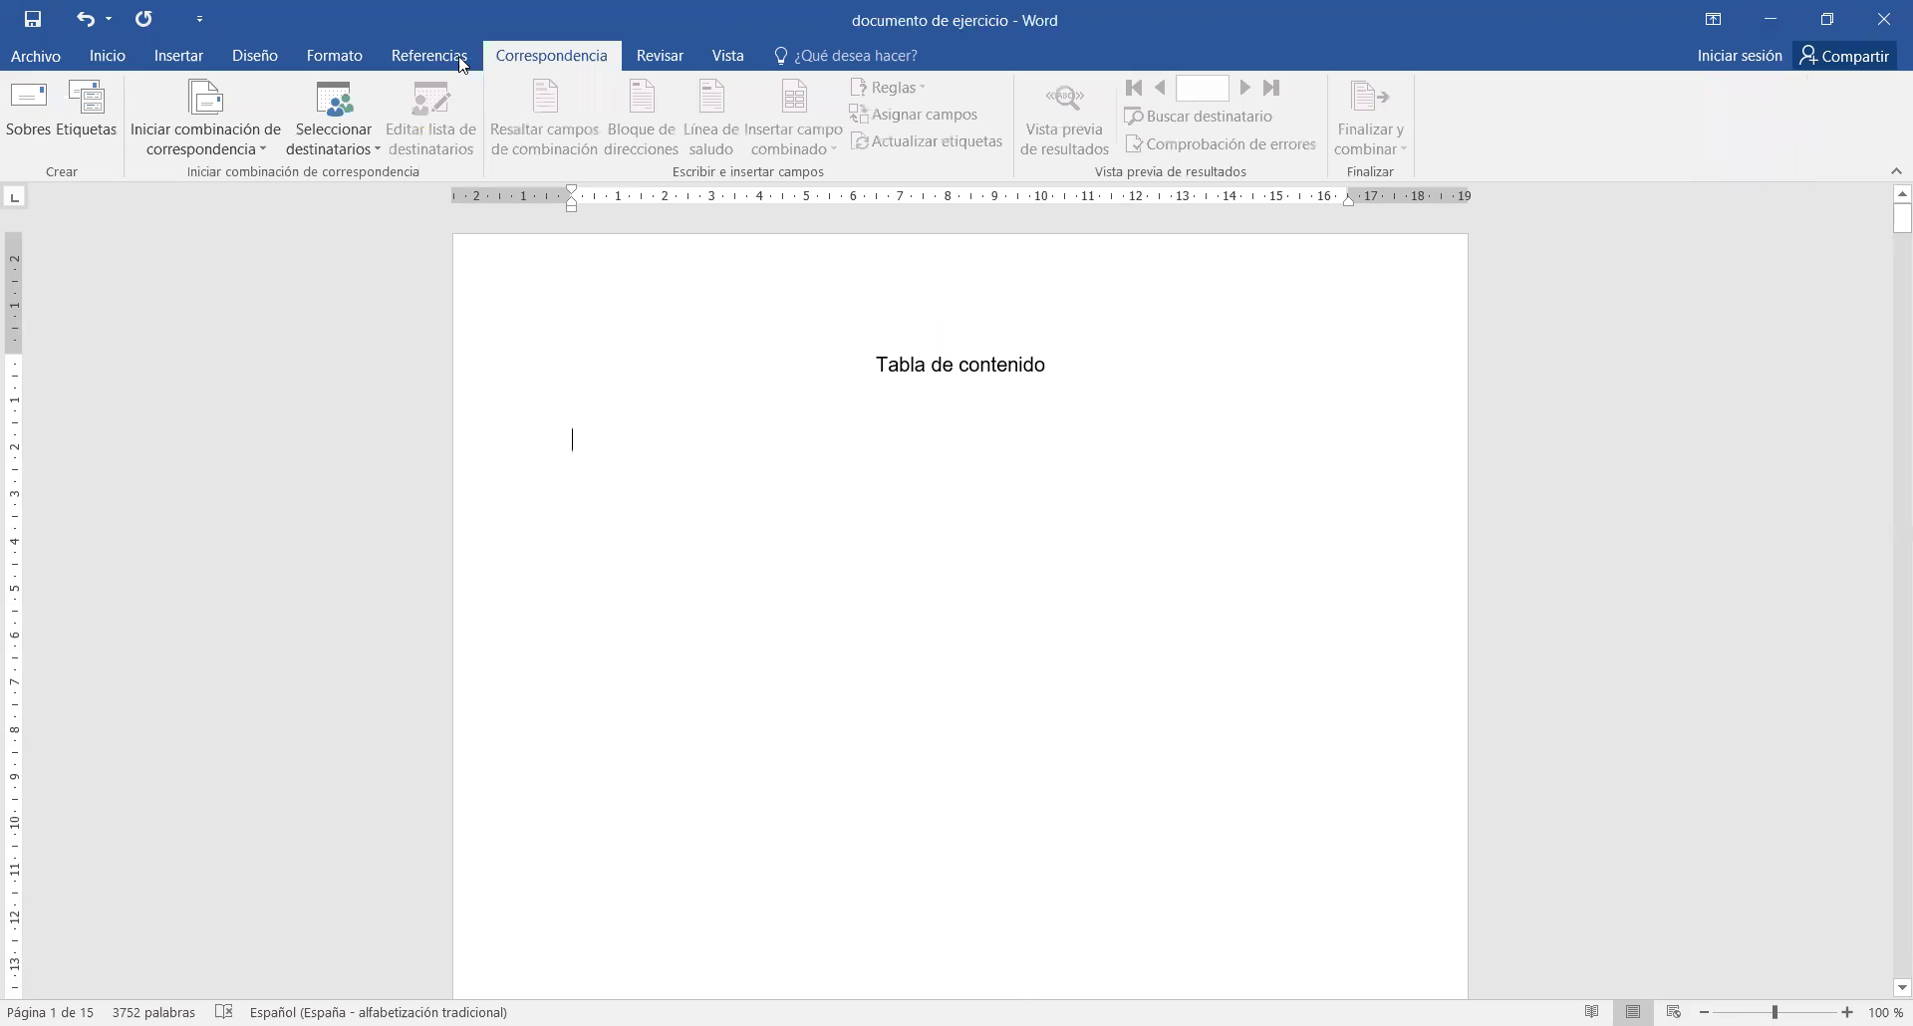
left_click(402, 55)
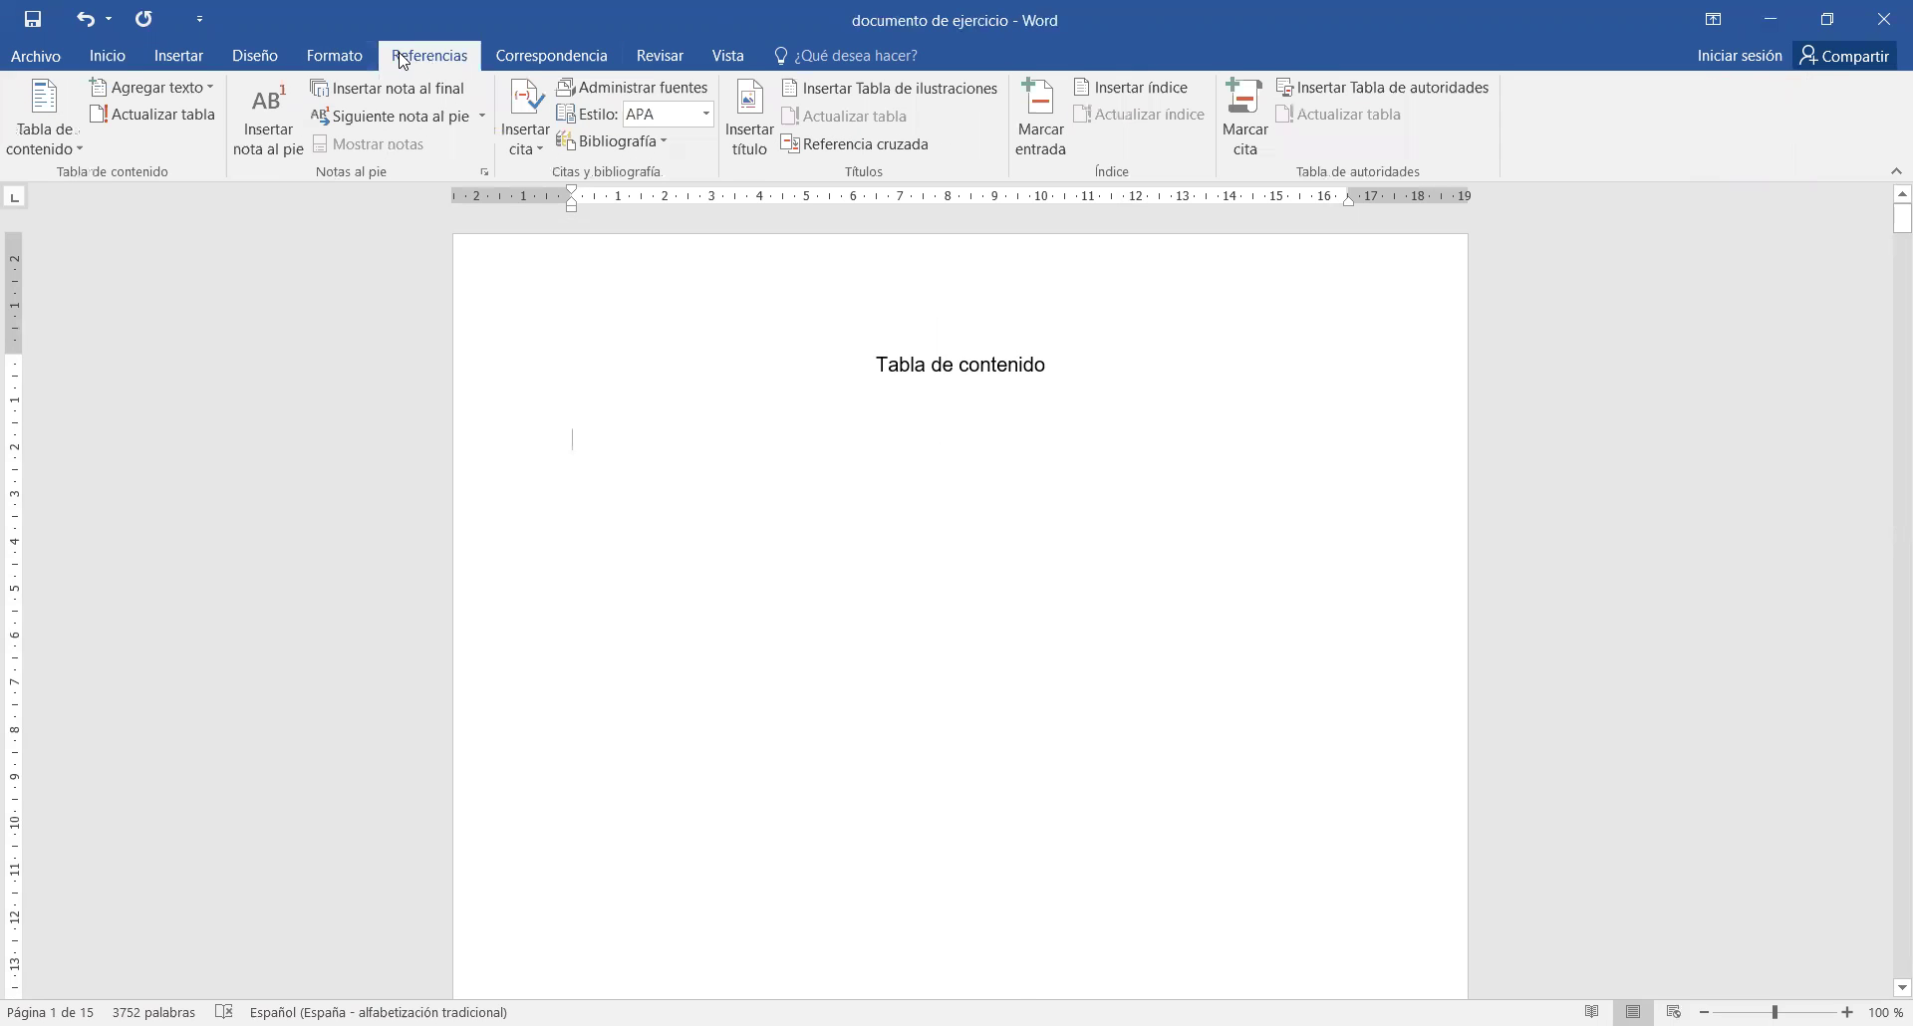
left_click(83, 156)
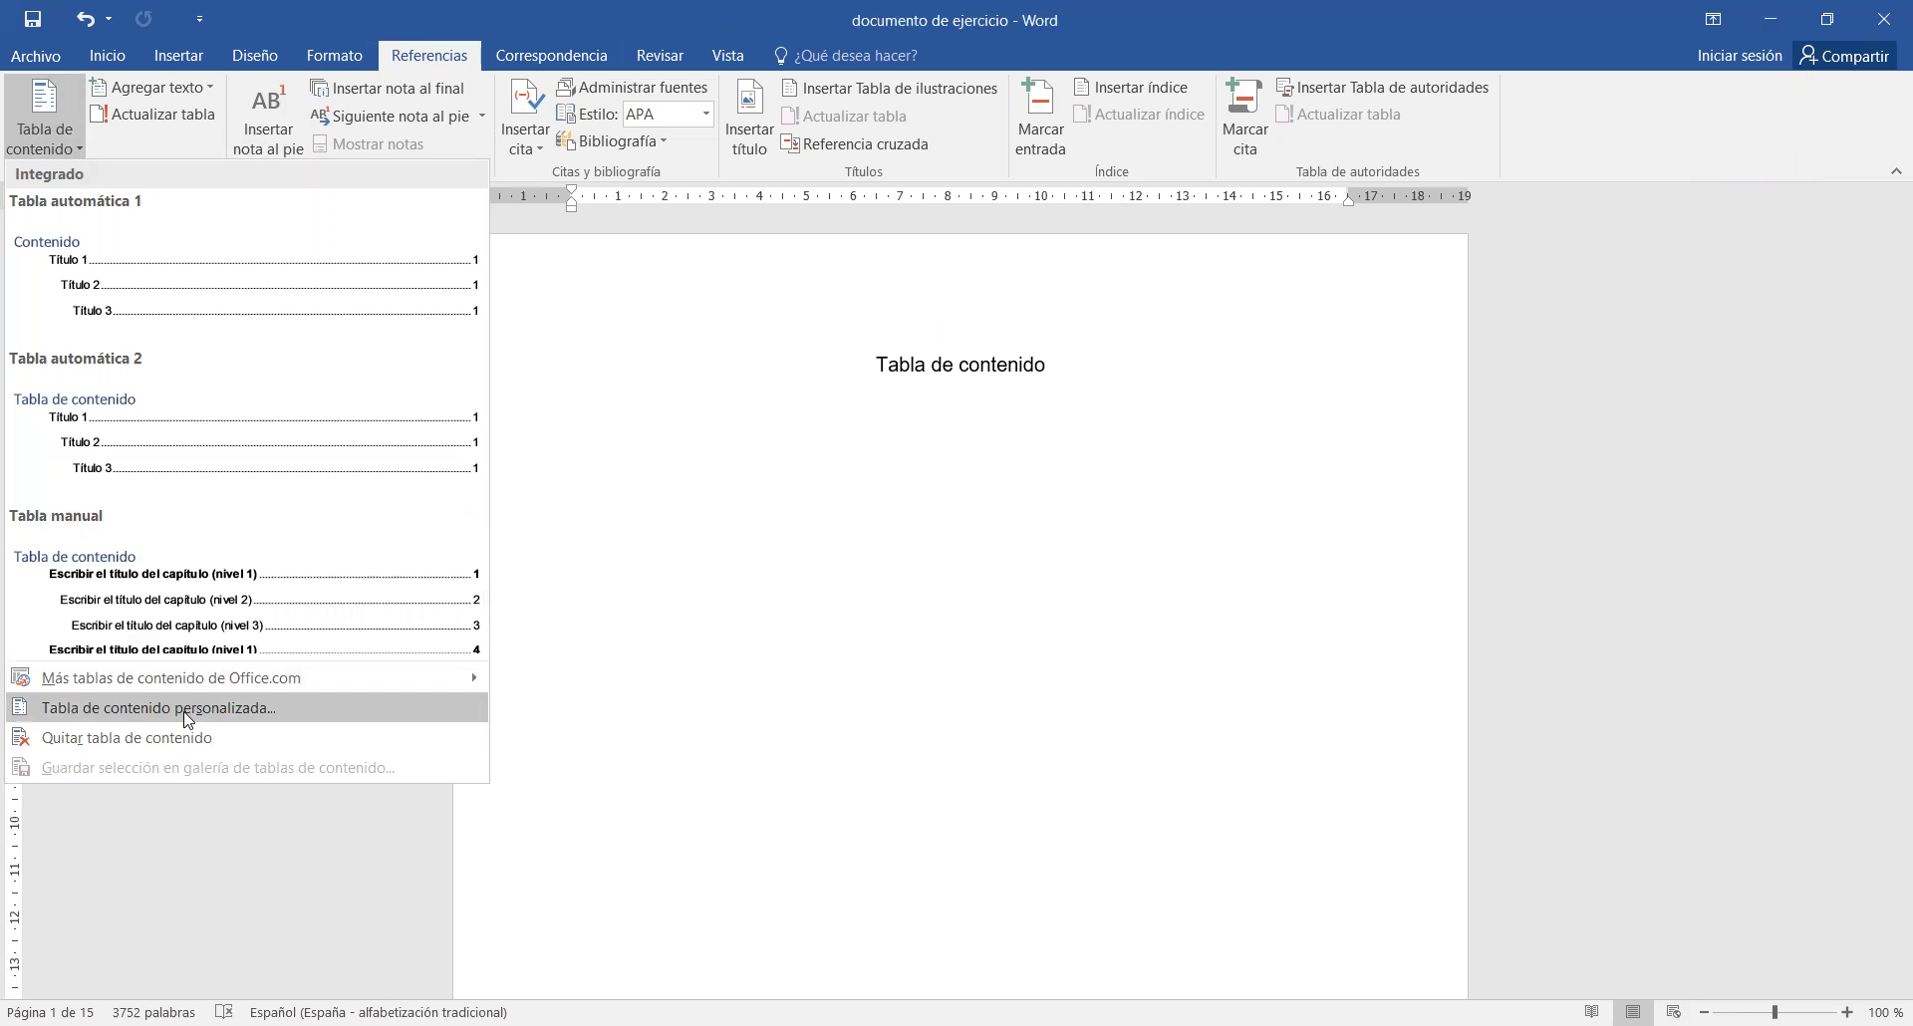
left_click(57, 717)
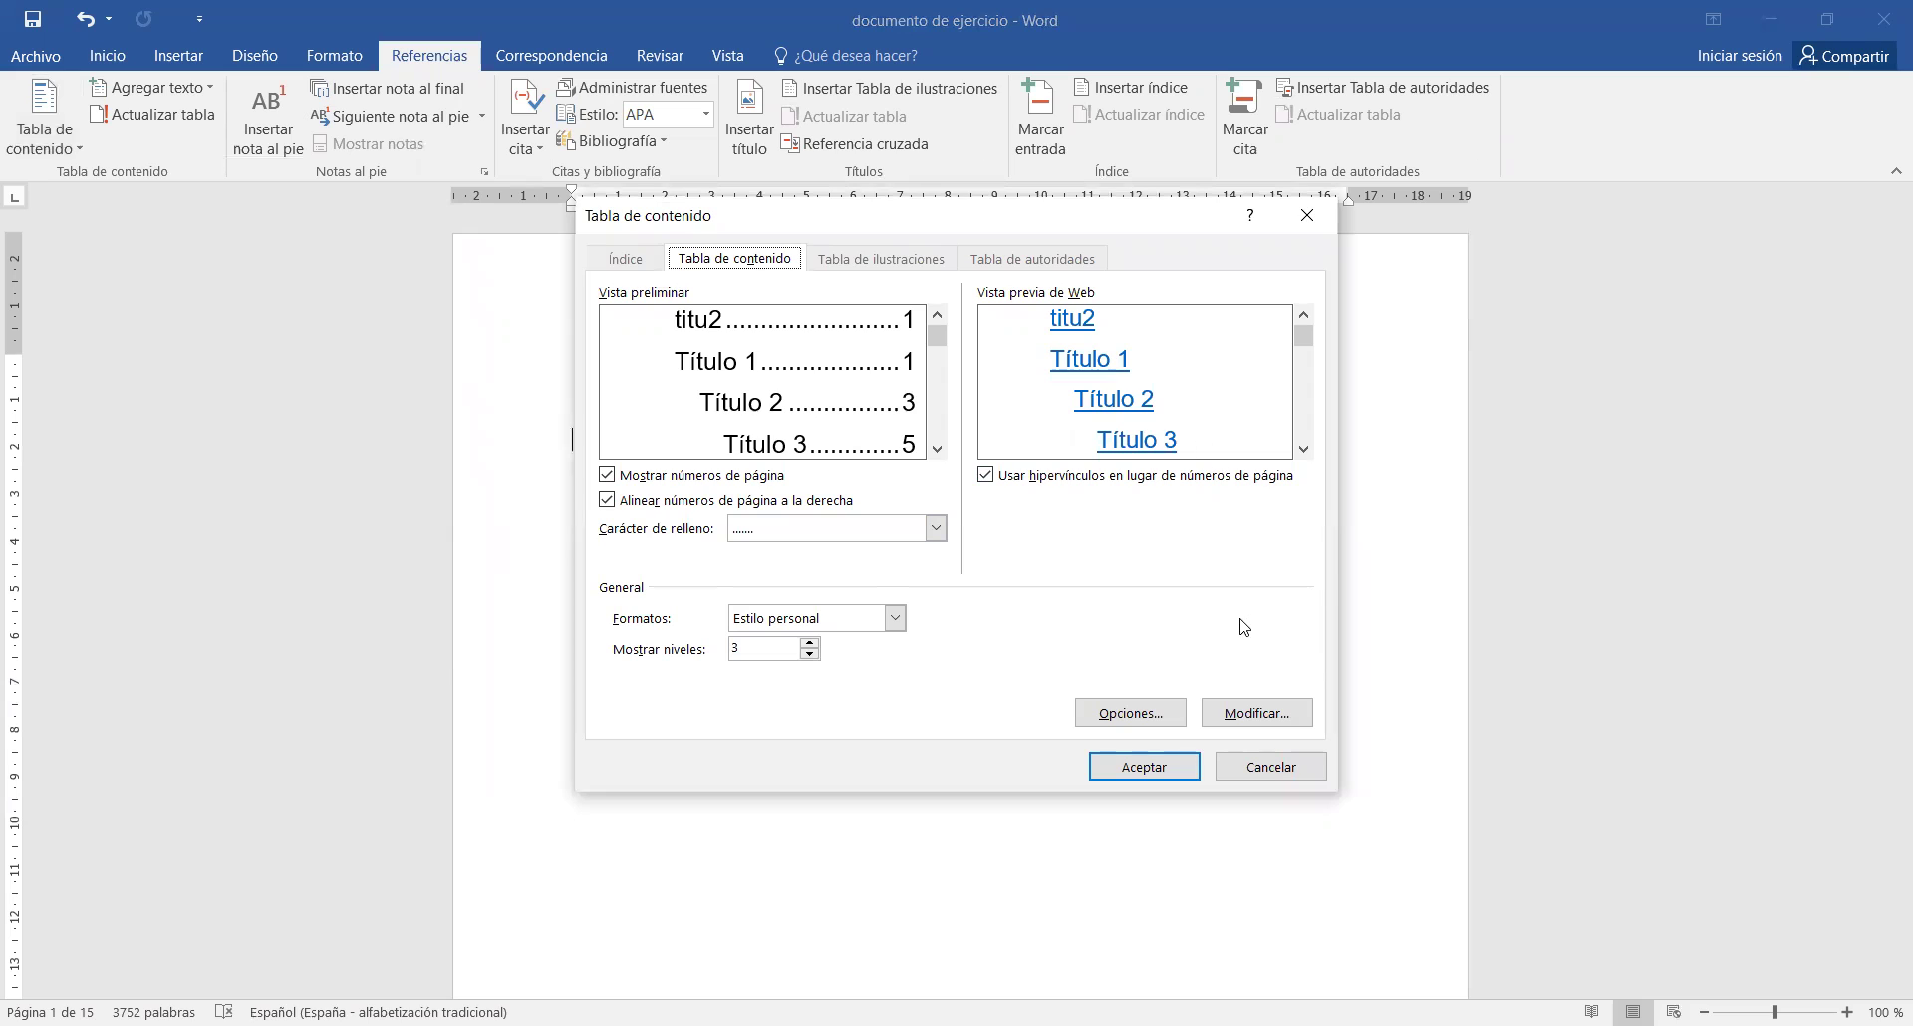
left_click(1172, 704)
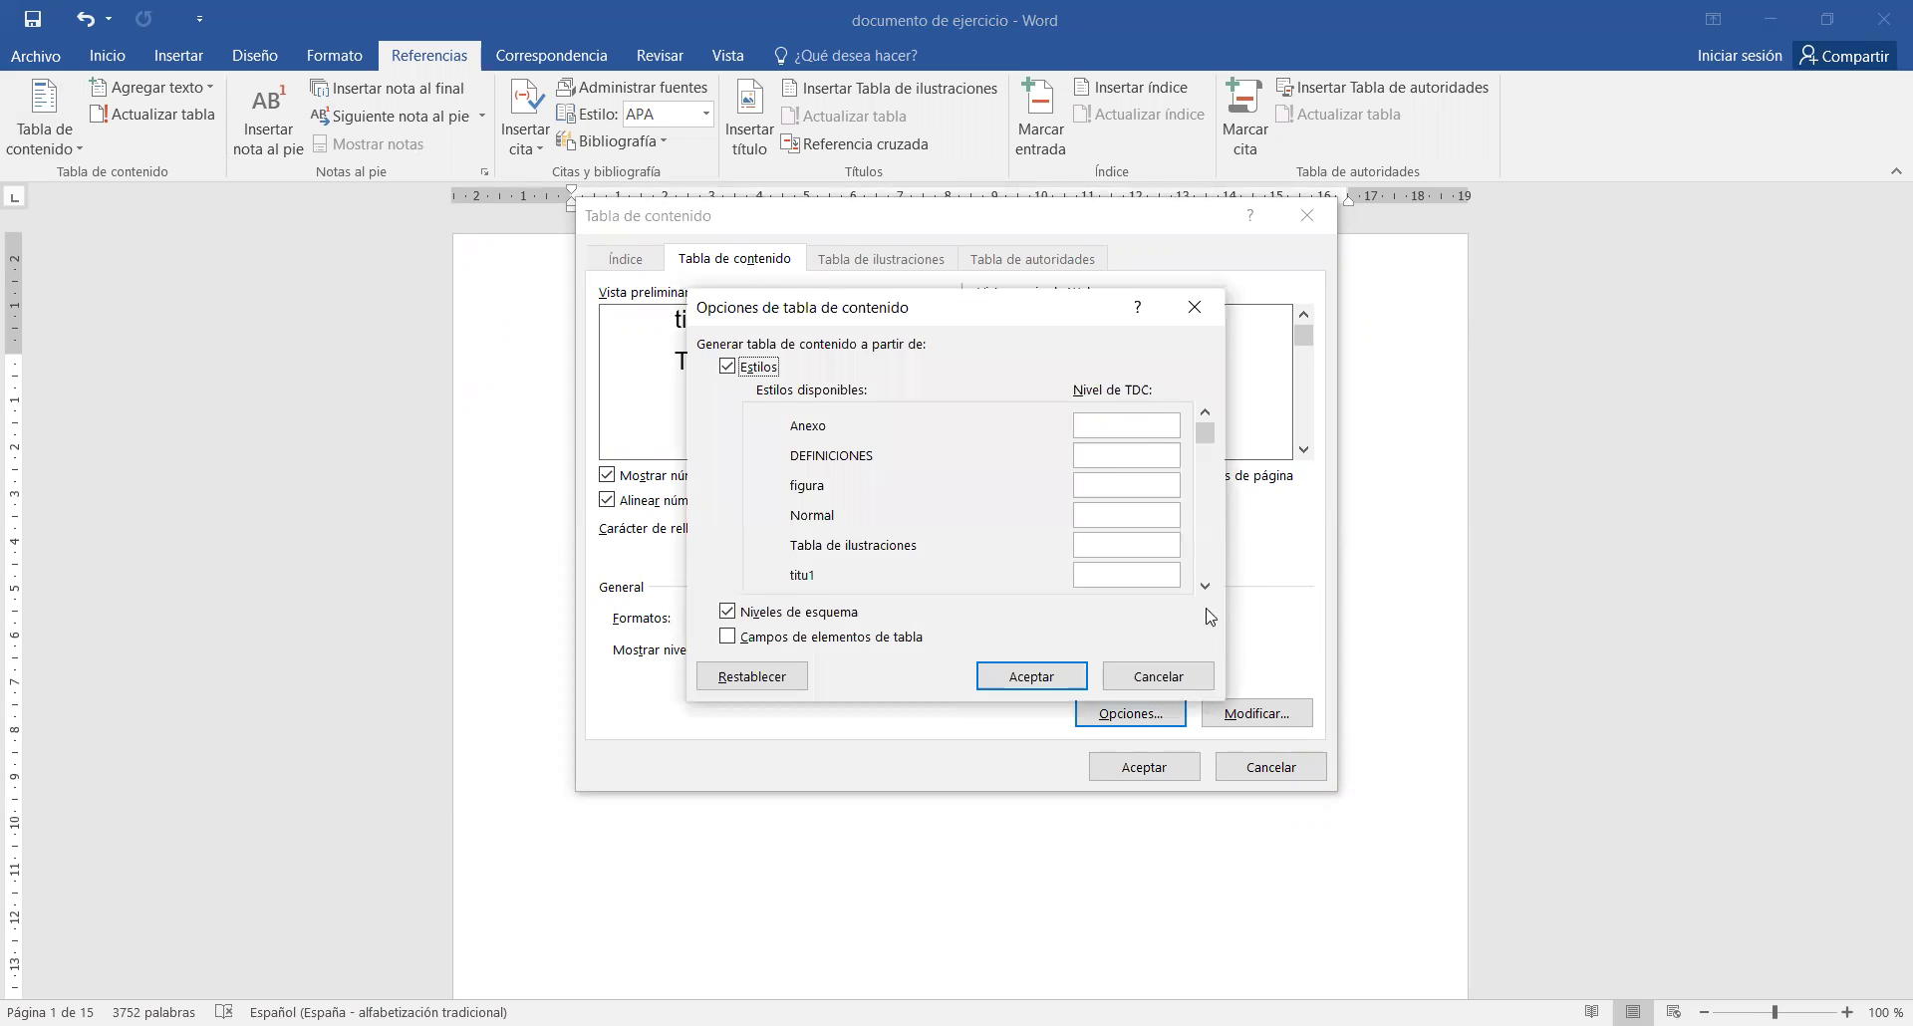
- Clear the contents levels of Título 1, Título 2 and Título 3
left_click(1206, 586)
left_click(1206, 586)
left_click(1101, 545)
type("1")
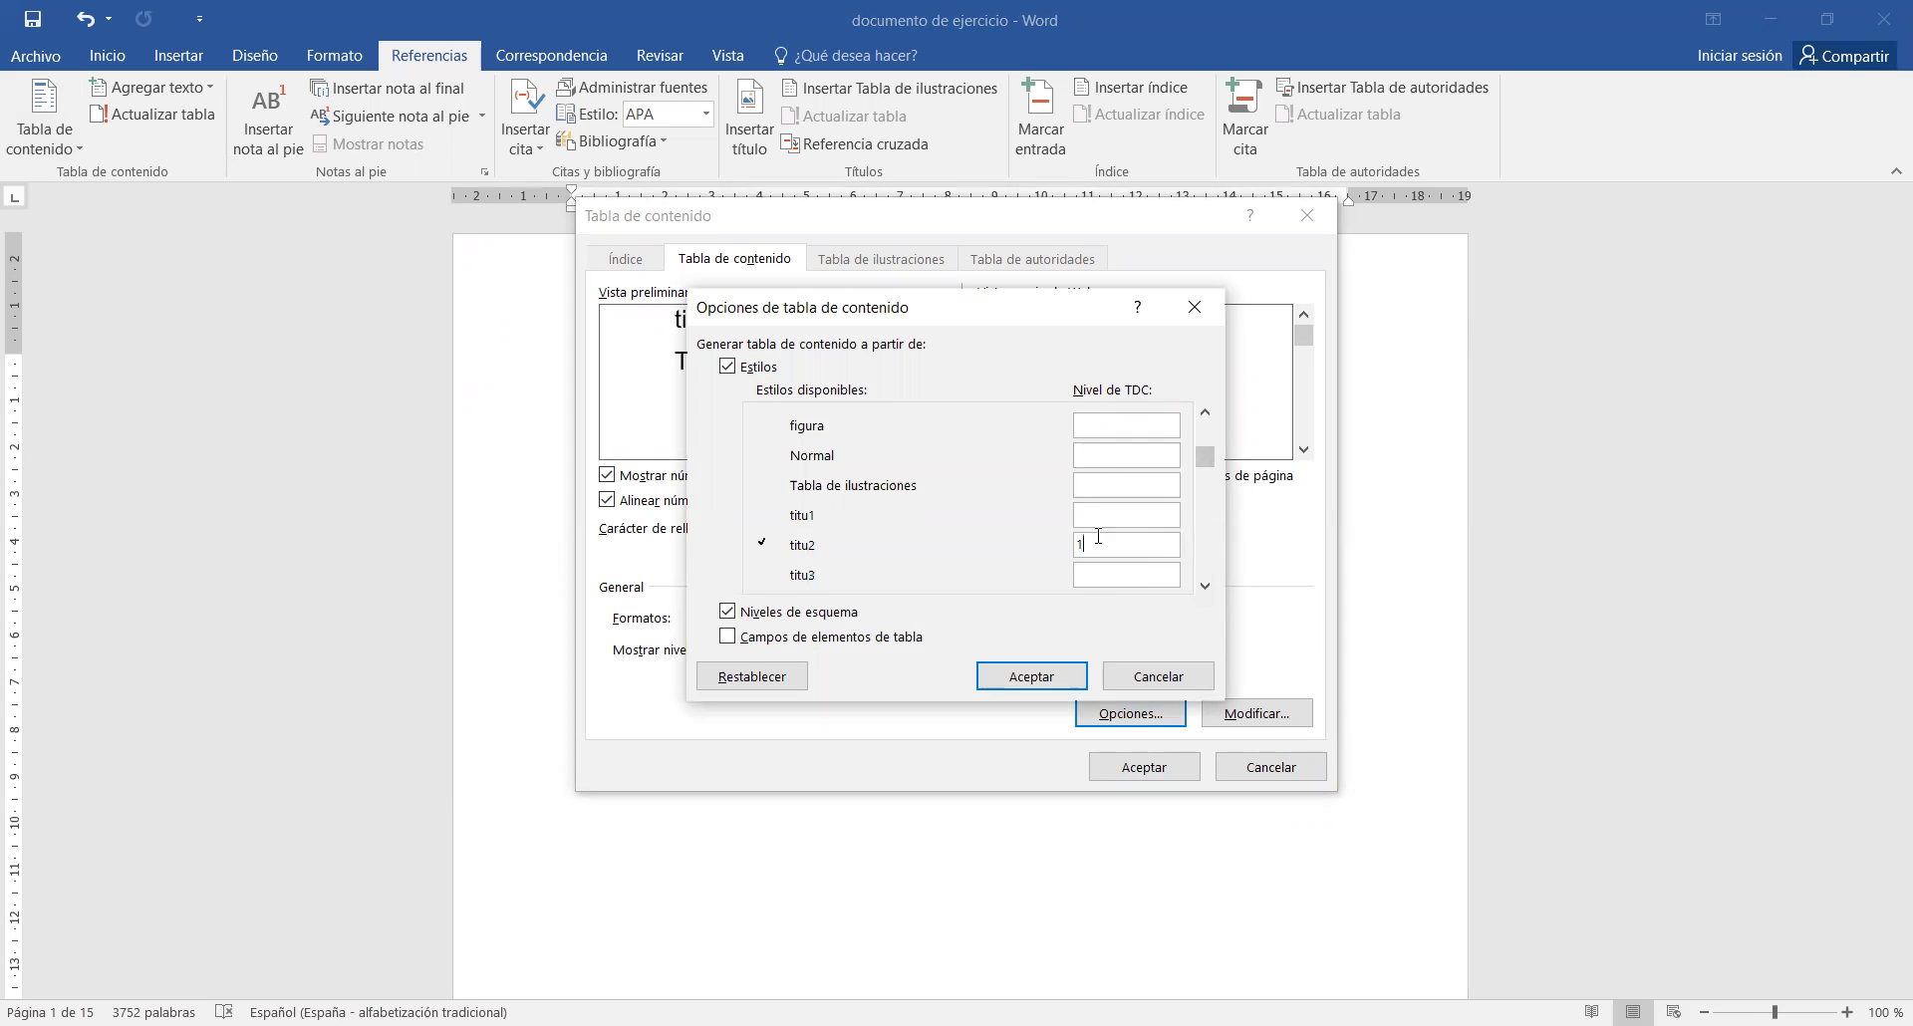
key("BackSpace")
left_click(1206, 586)
left_click(1205, 586)
left_click(1118, 542)
key("BackSpace")
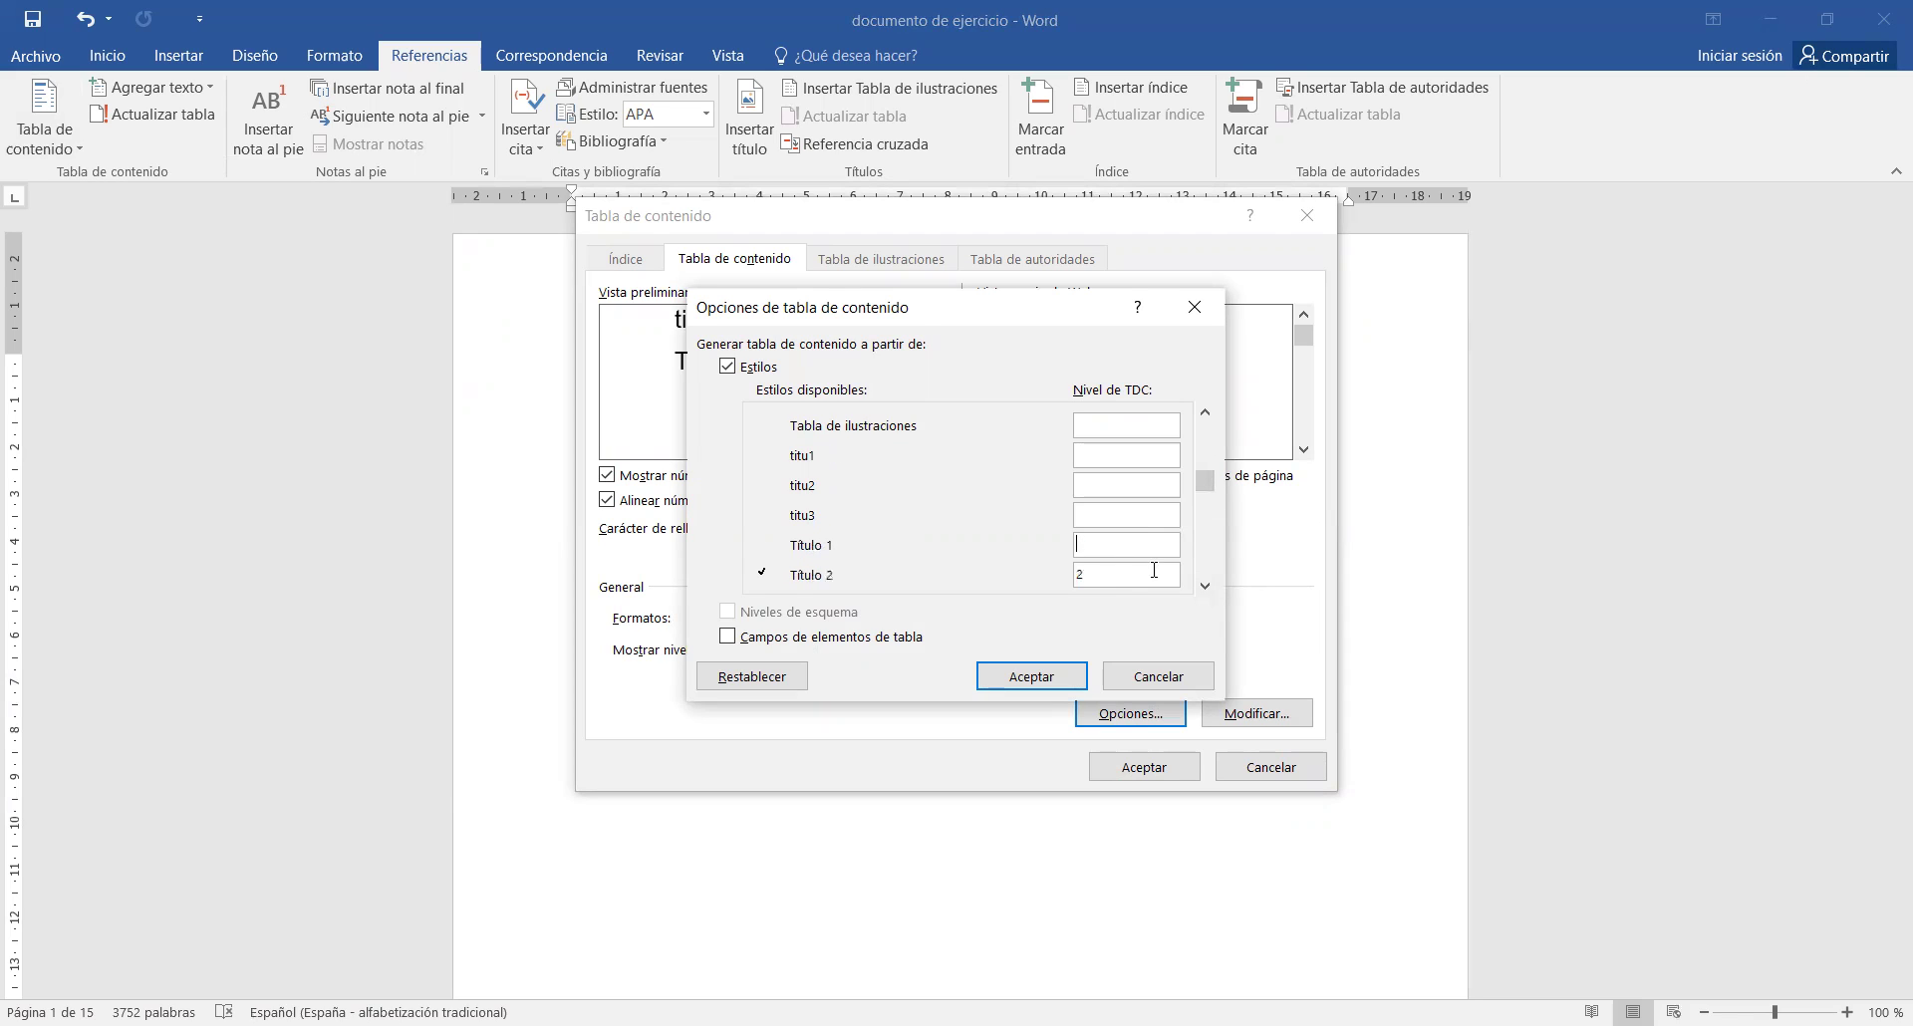
left_click(1206, 585)
left_click(1113, 547)
left_click(1100, 575)
key("BackSpace")
left_click(1206, 586)
left_click(1206, 586)
left_click(1205, 586)
left_click(1206, 586)
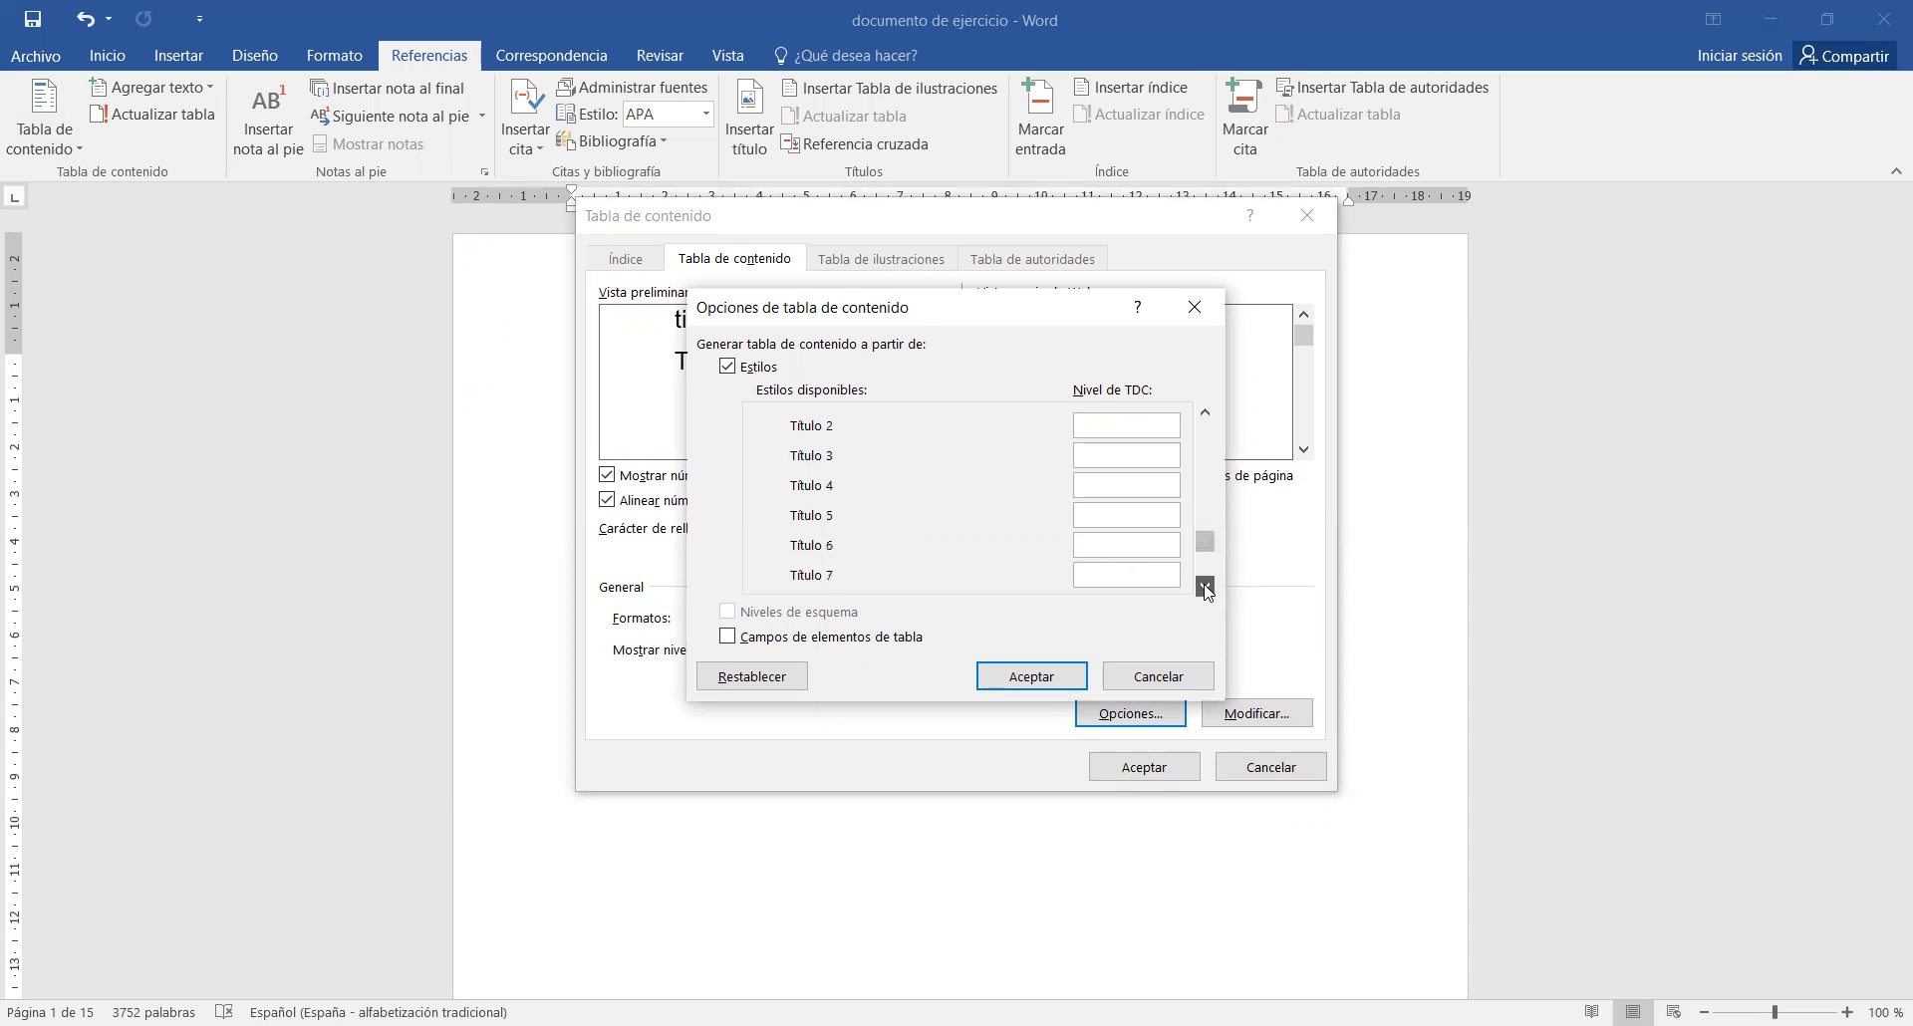
left_click_drag(1205, 546, 1185, 439)
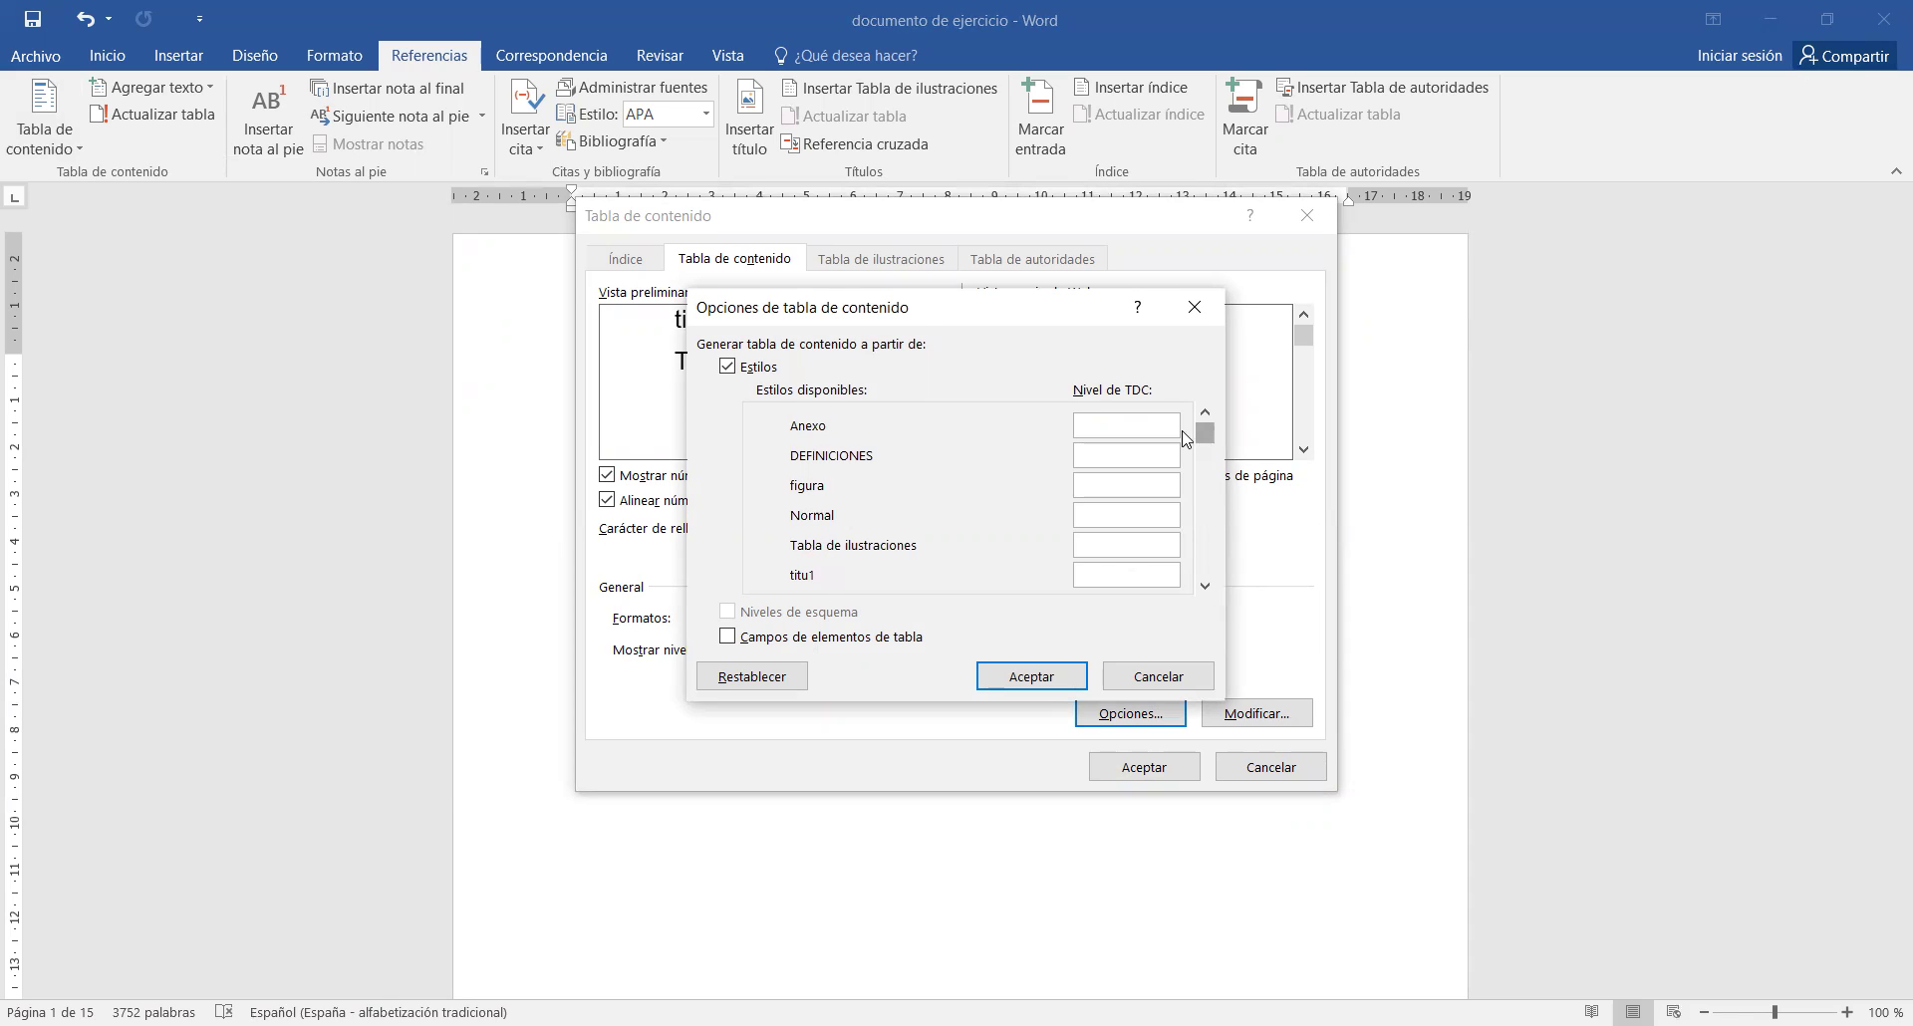
- Assign titu1, titu2 and titu3 to contents levels 1, 2 and 3 and confirm
scroll(1145, 551, "down", 1)
scroll(1146, 551, "down", 1)
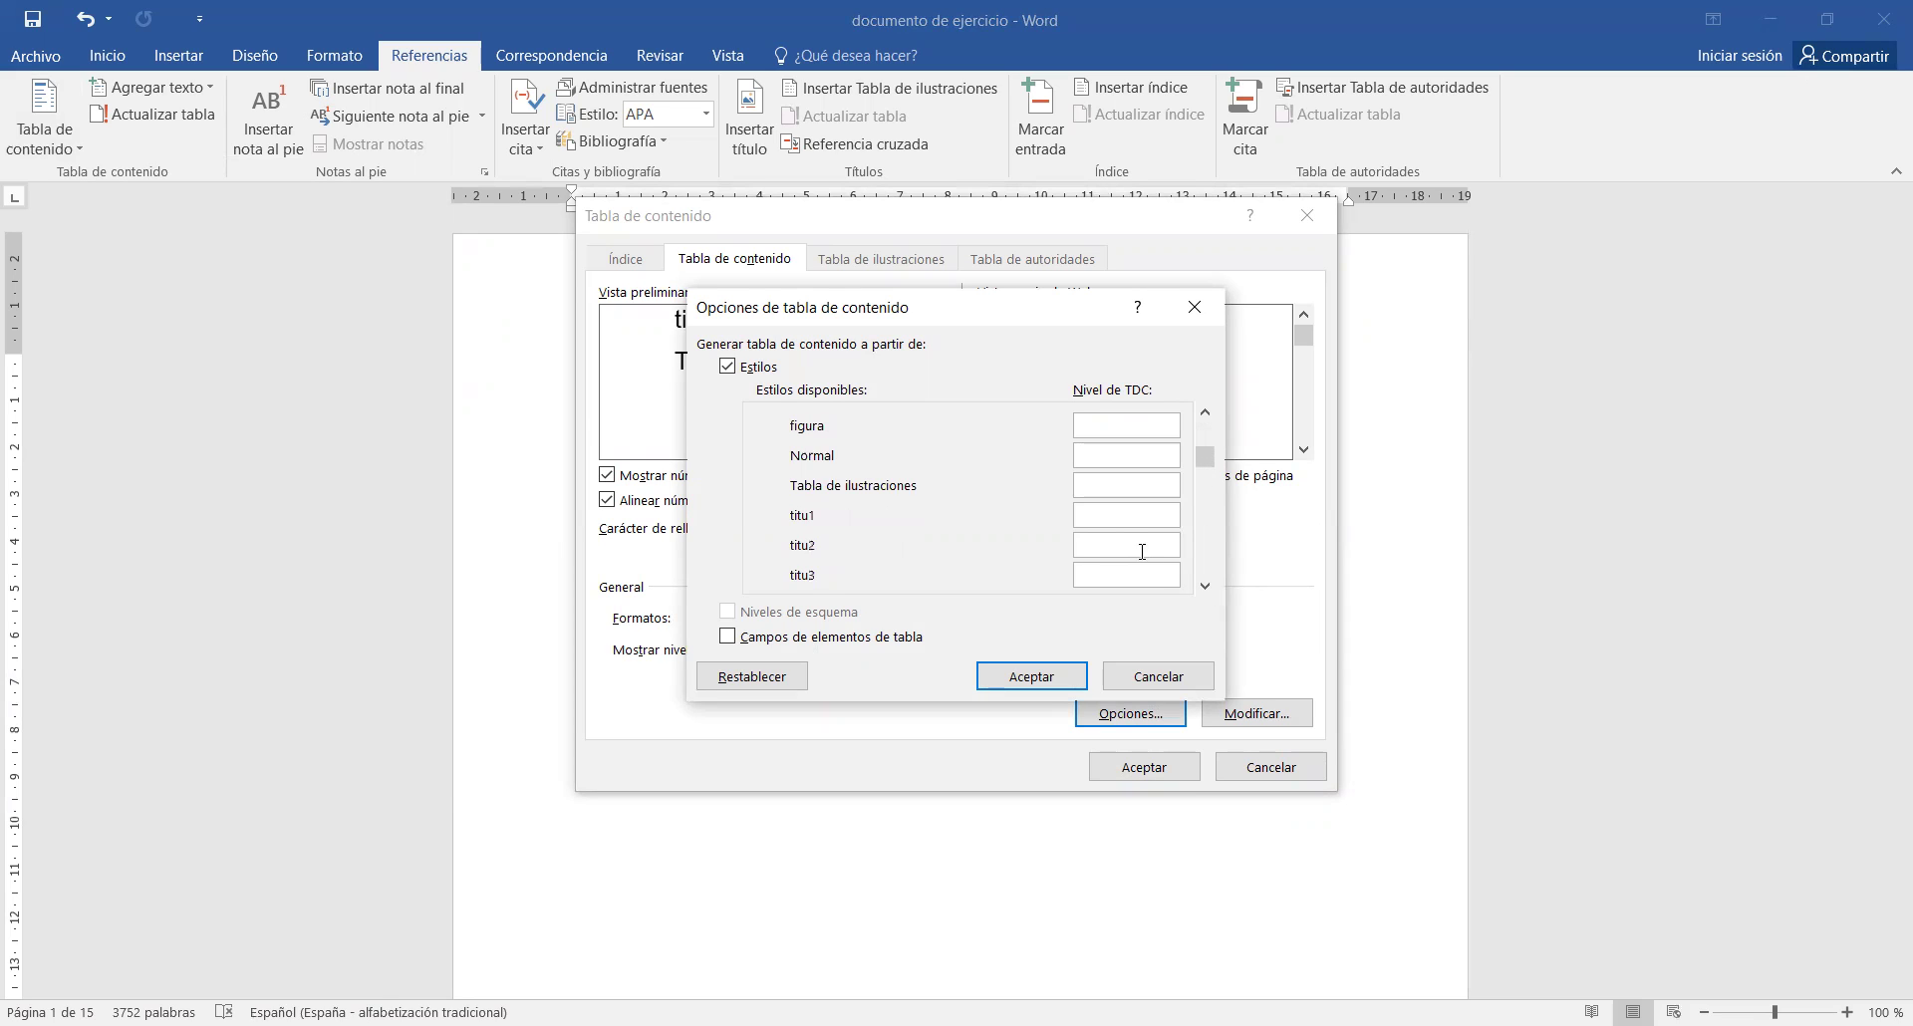
left_click(1089, 513)
type("1")
type("2")
left_click(1036, 681)
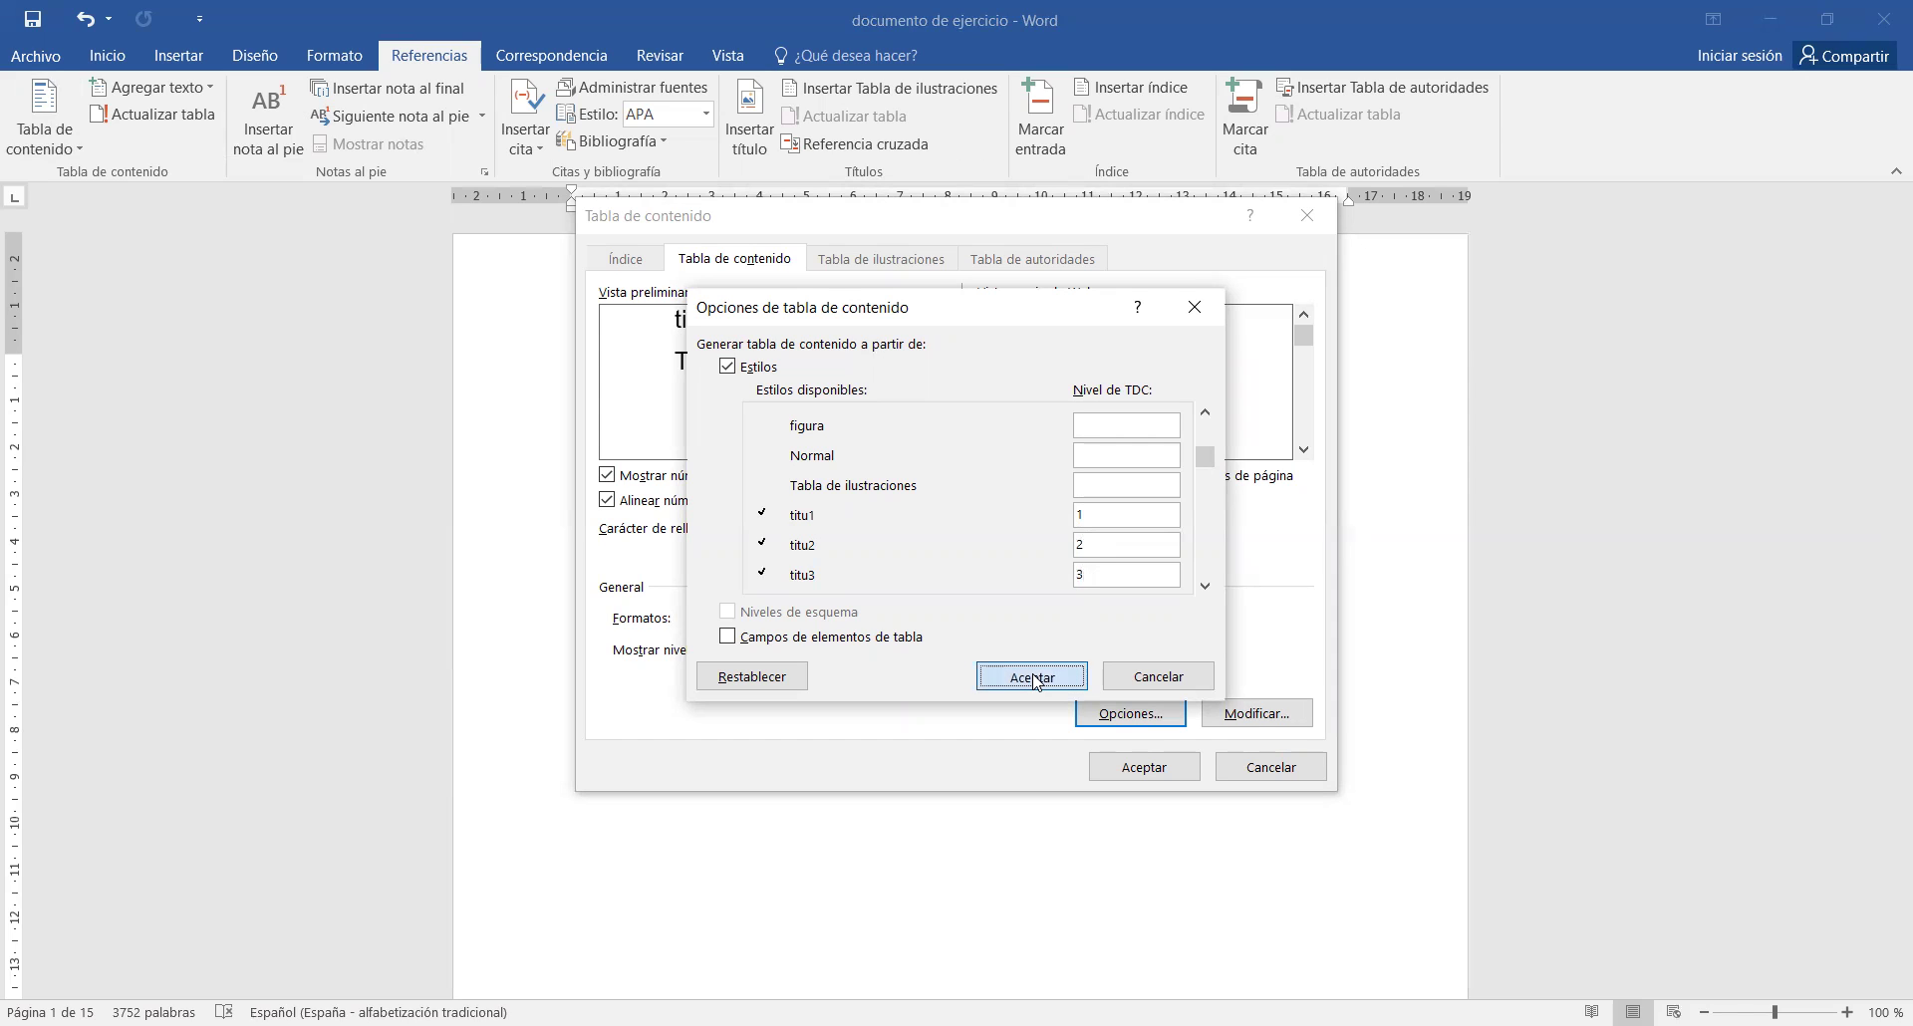
- Insert the custom table of contents and move below it
left_click(1126, 772)
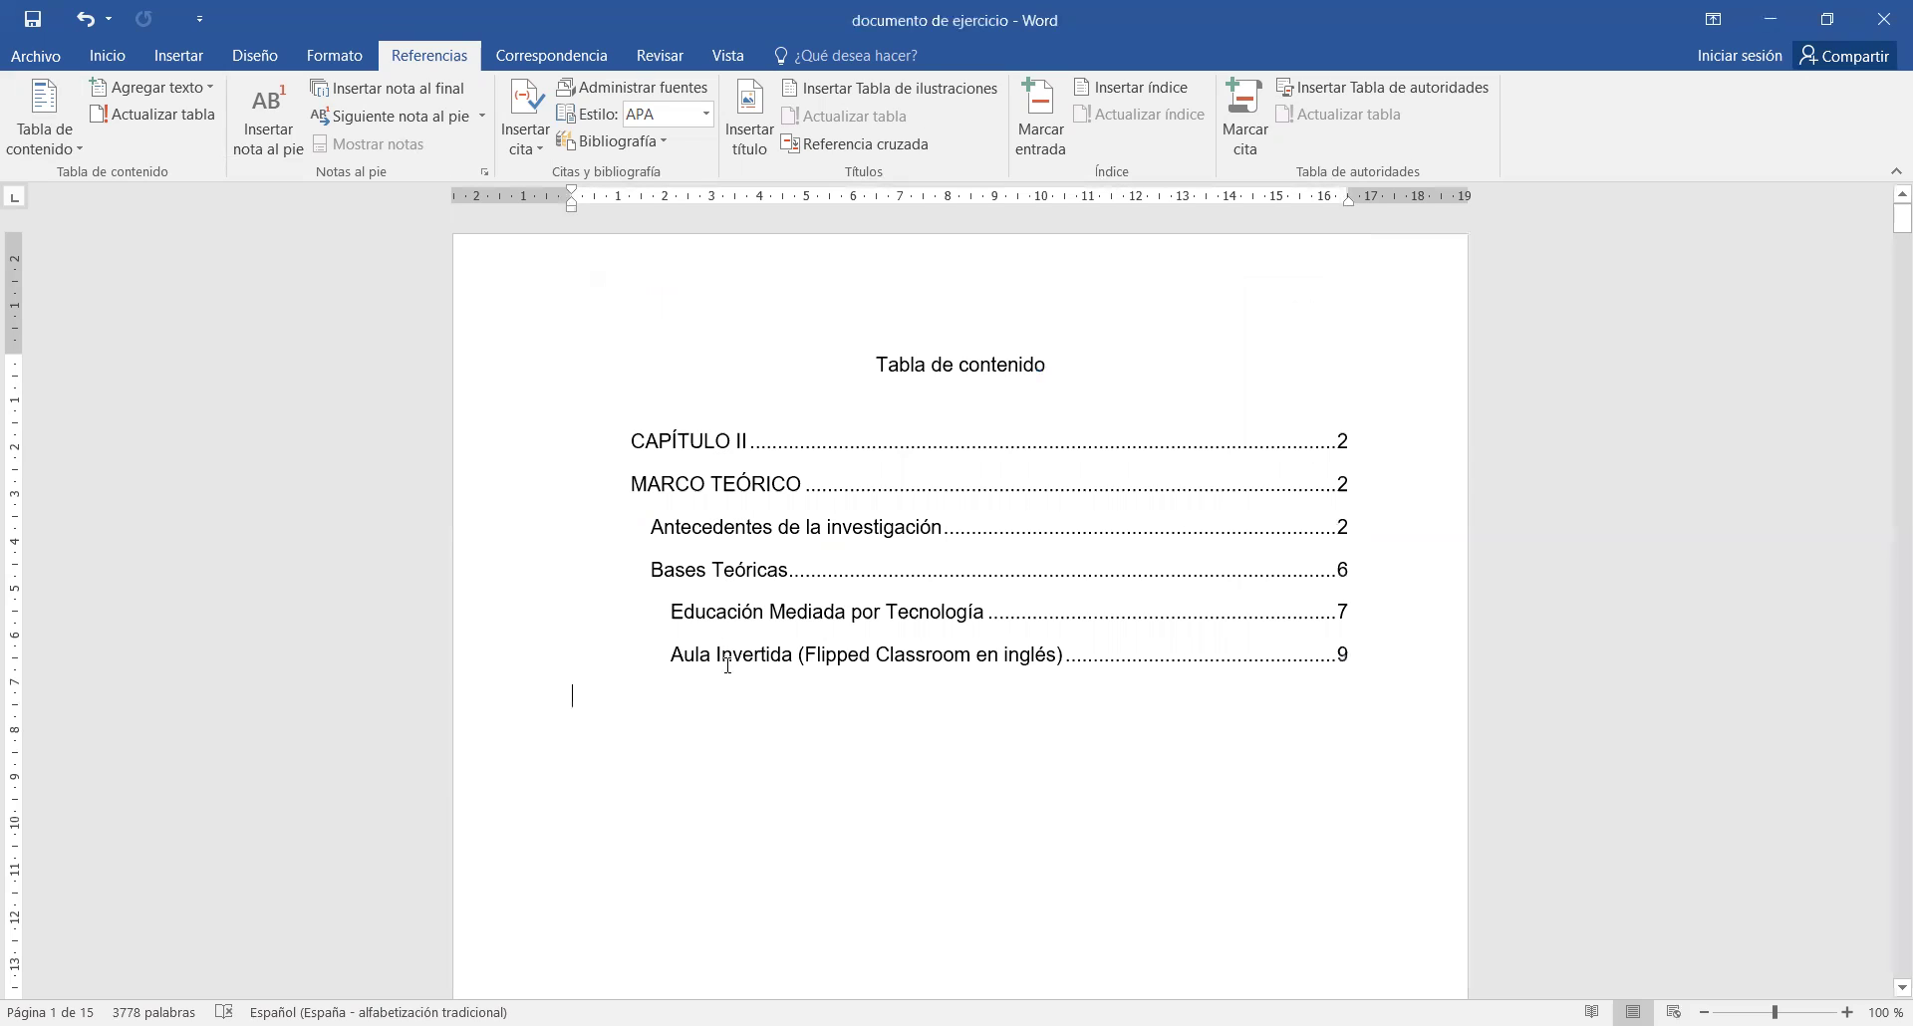
key("Return")
- Type 'Indice de figuras' on the next page and centre it as a heading
scroll(1183, 850, "down", 5)
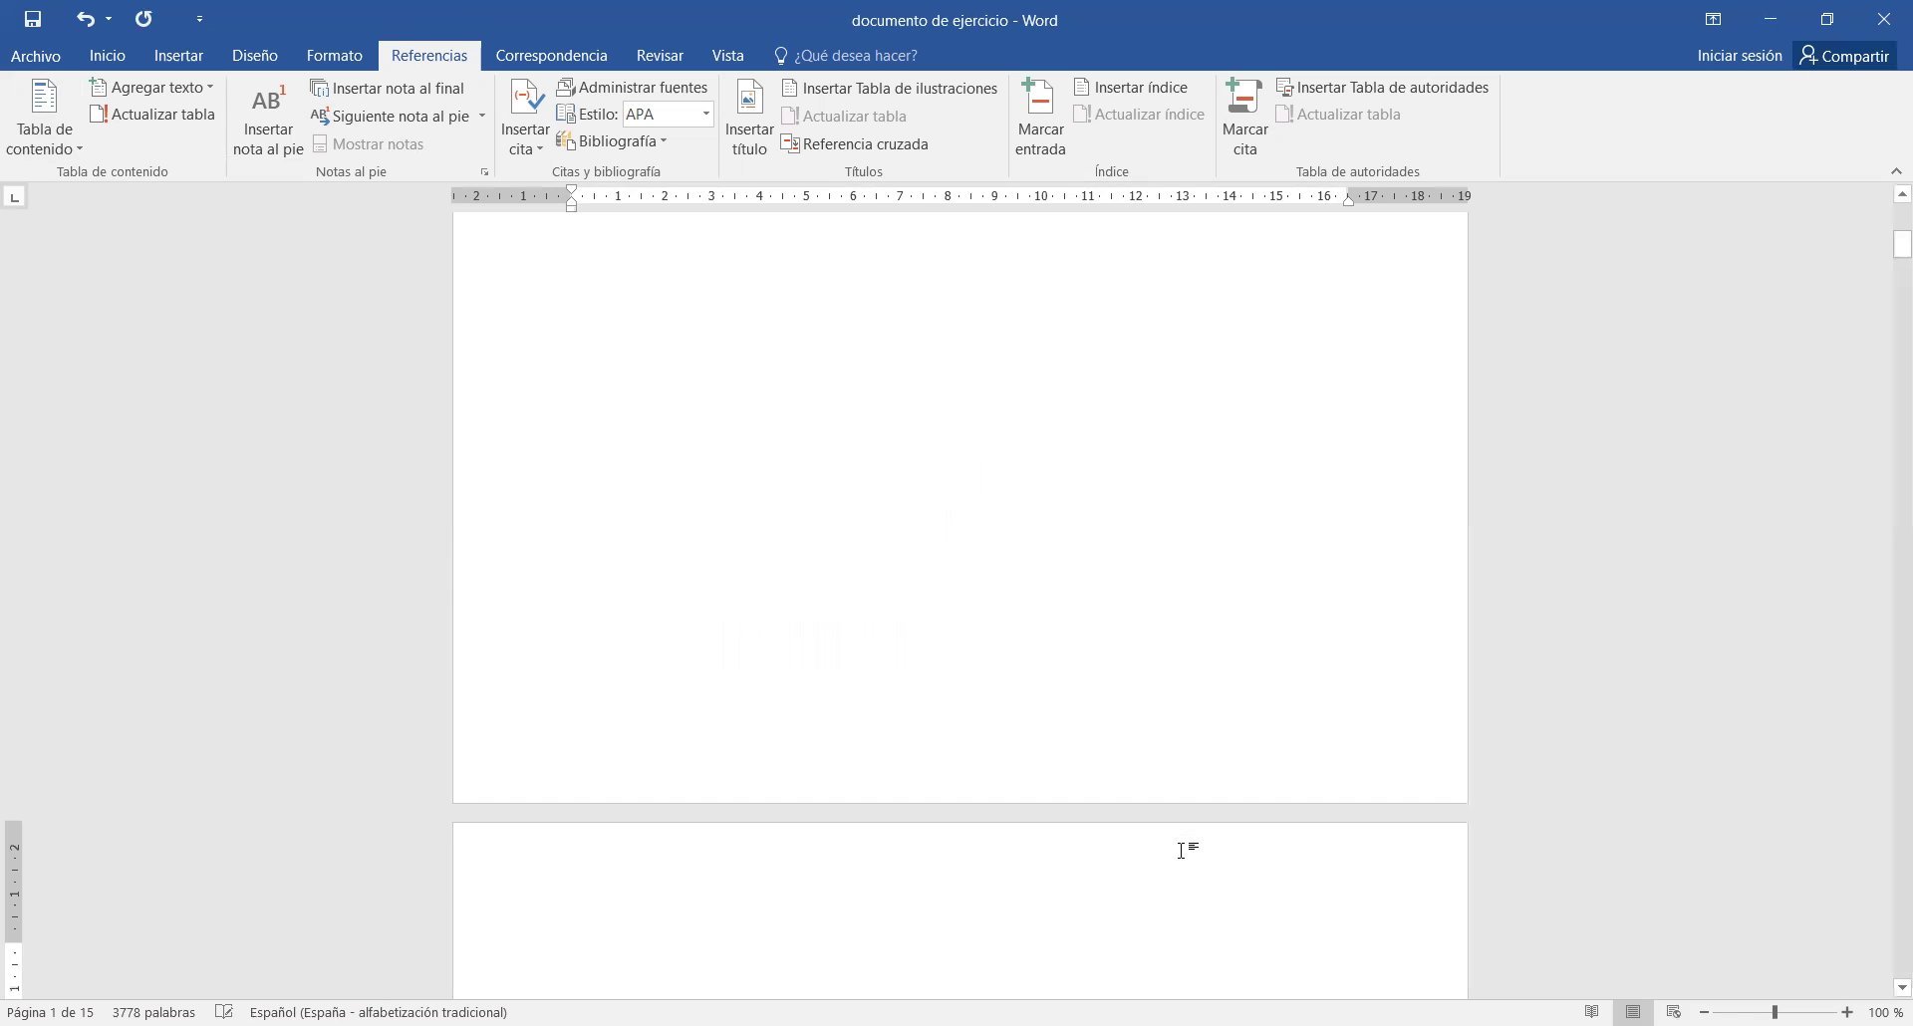
scroll(1013, 692, "down", 3)
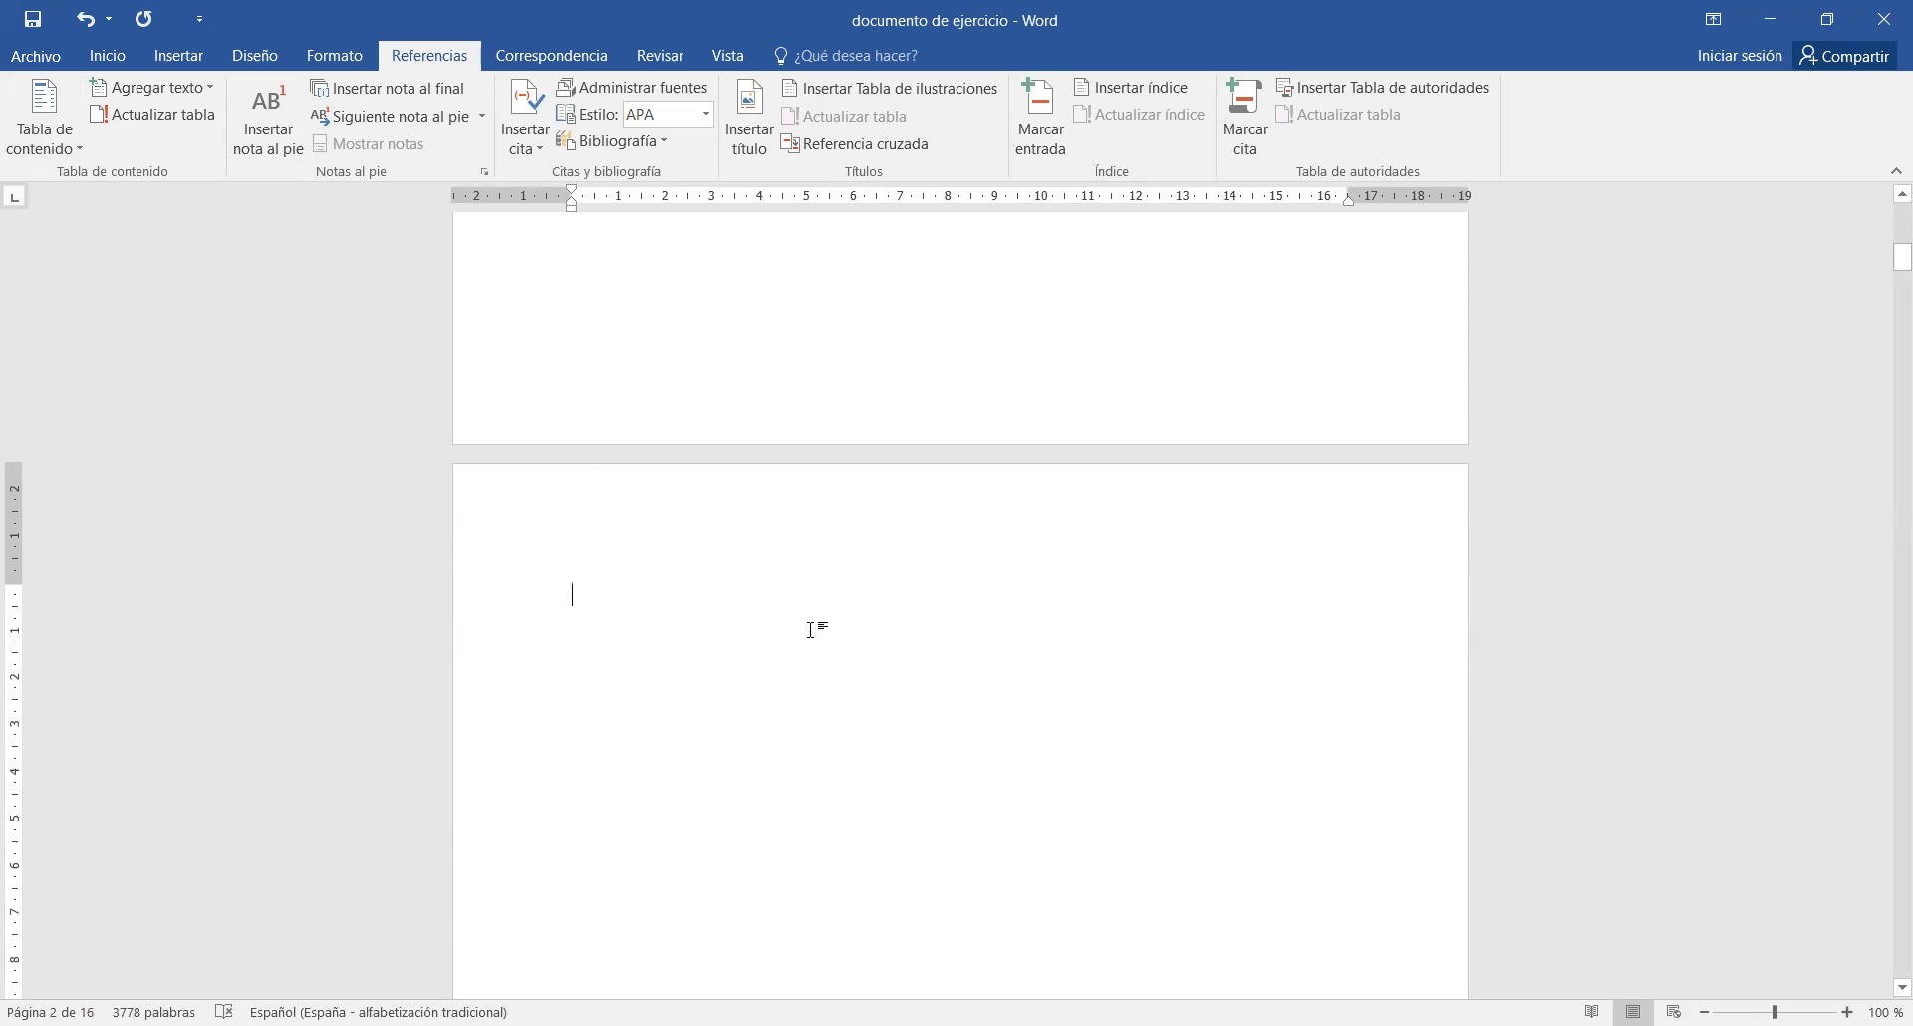
type("Indi")
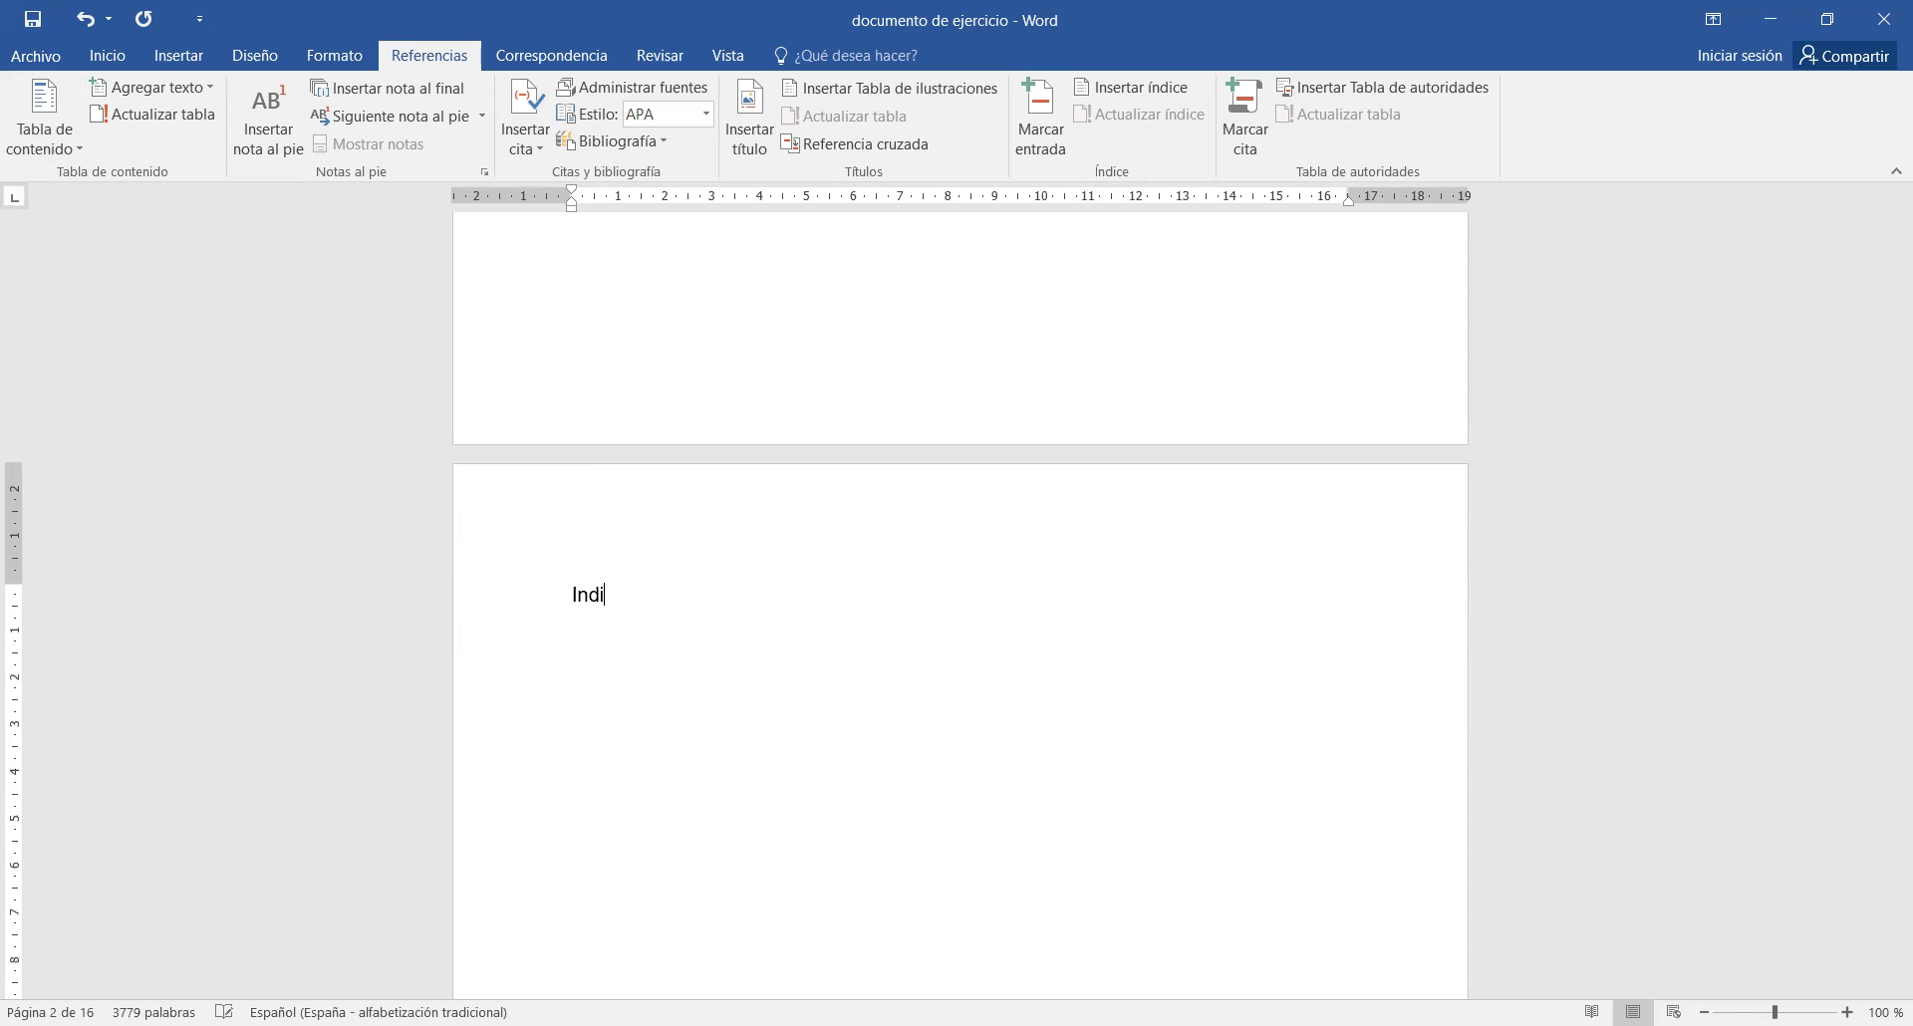
type("ce de figuras")
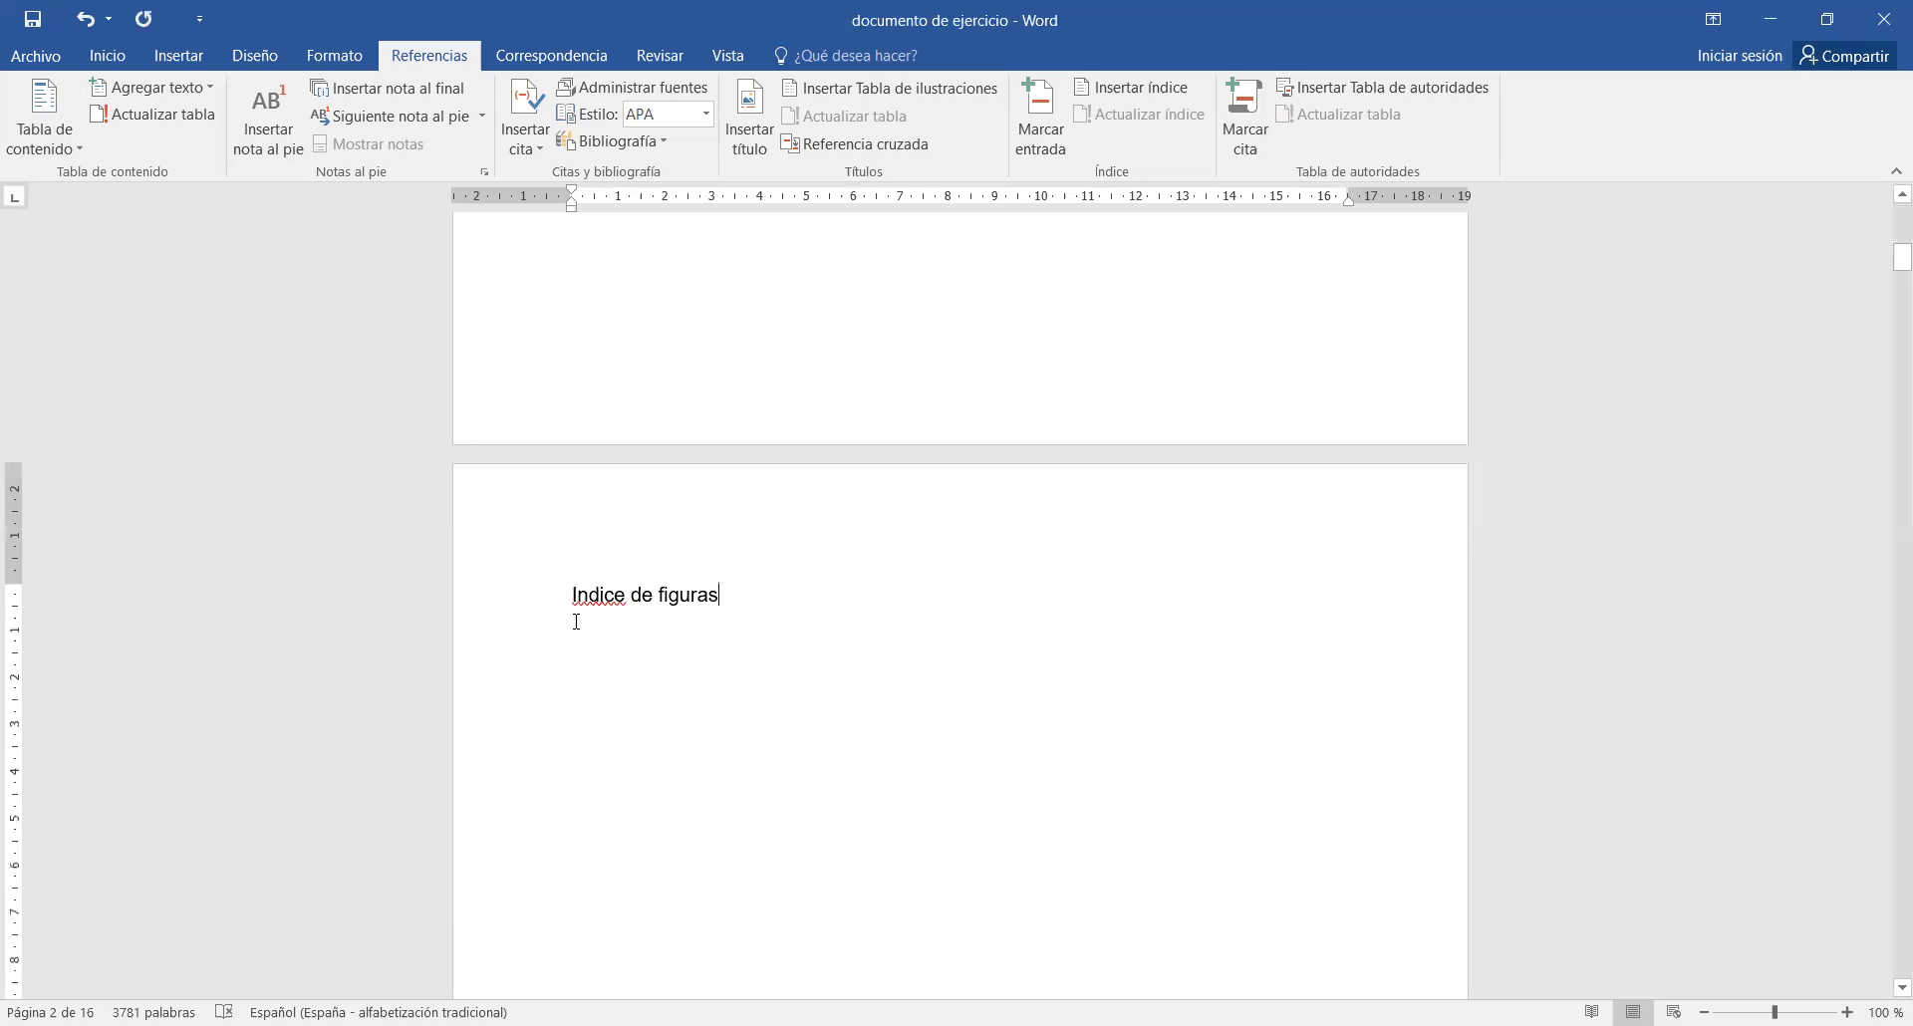
left_click(526, 603)
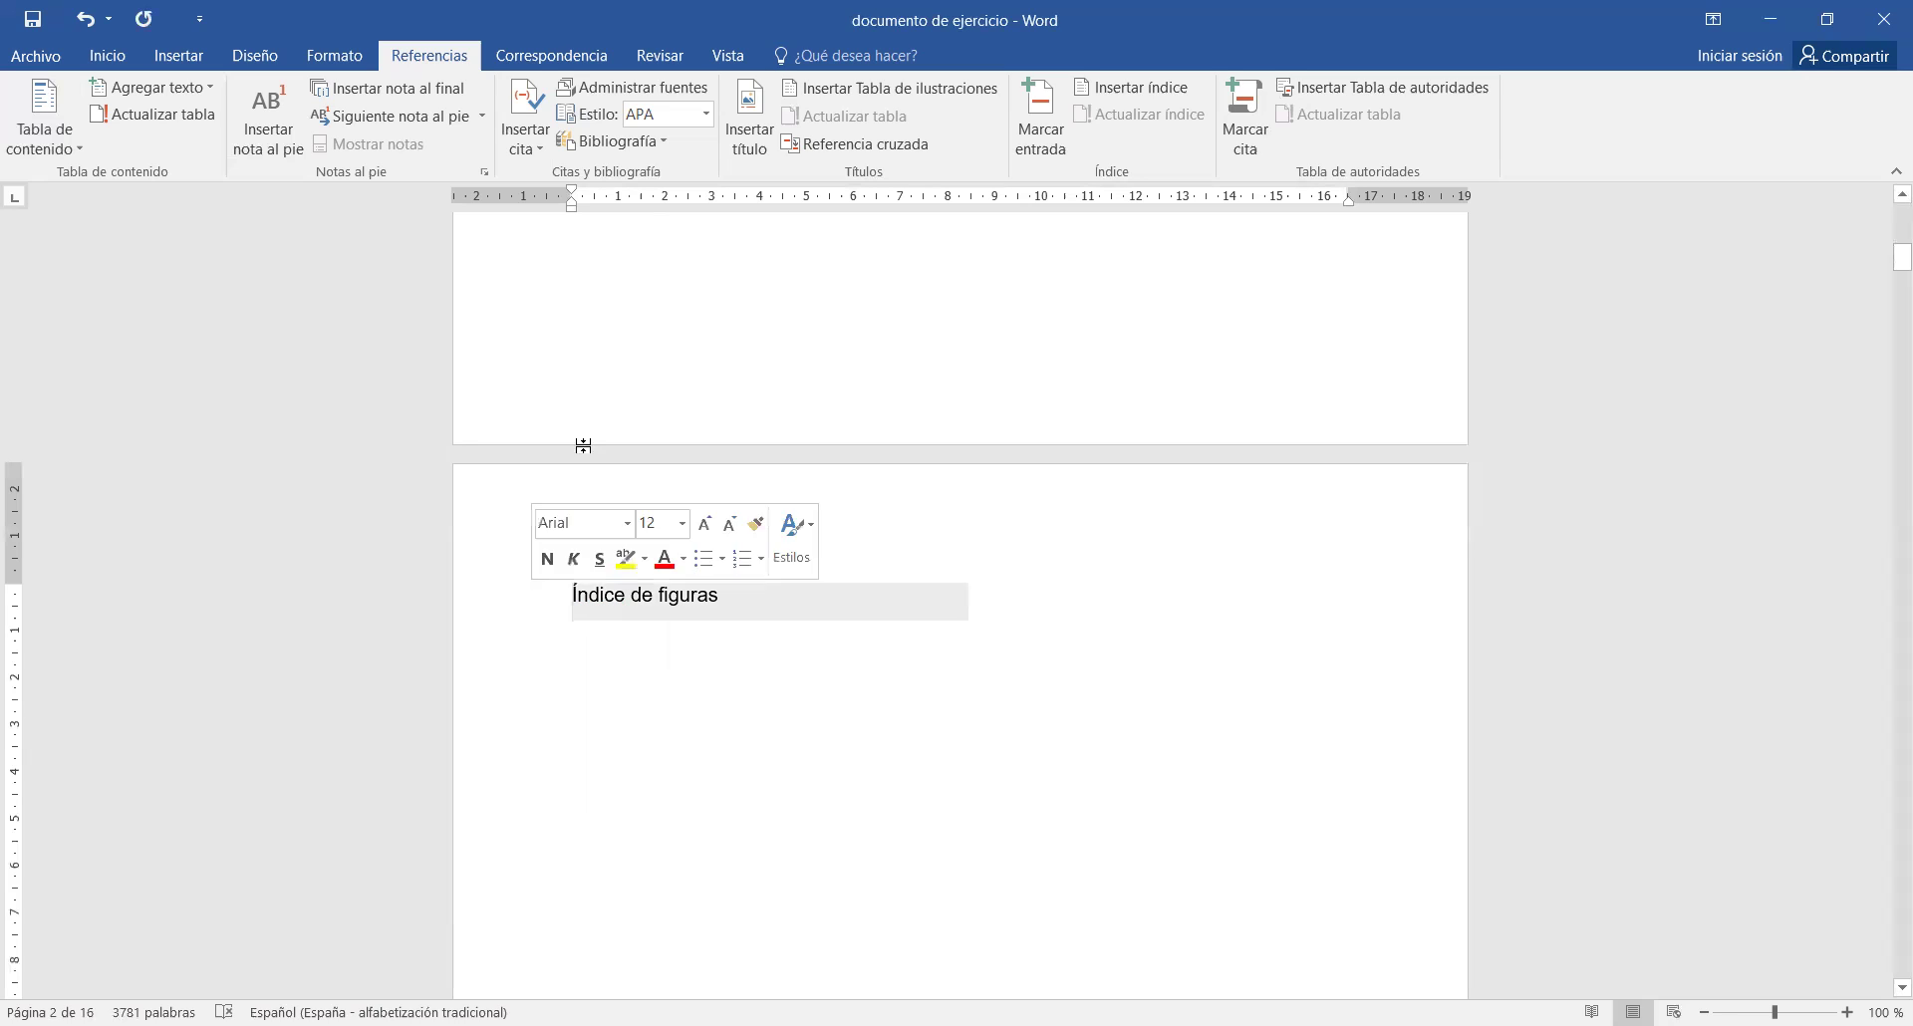
left_click(107, 56)
left_click(538, 134)
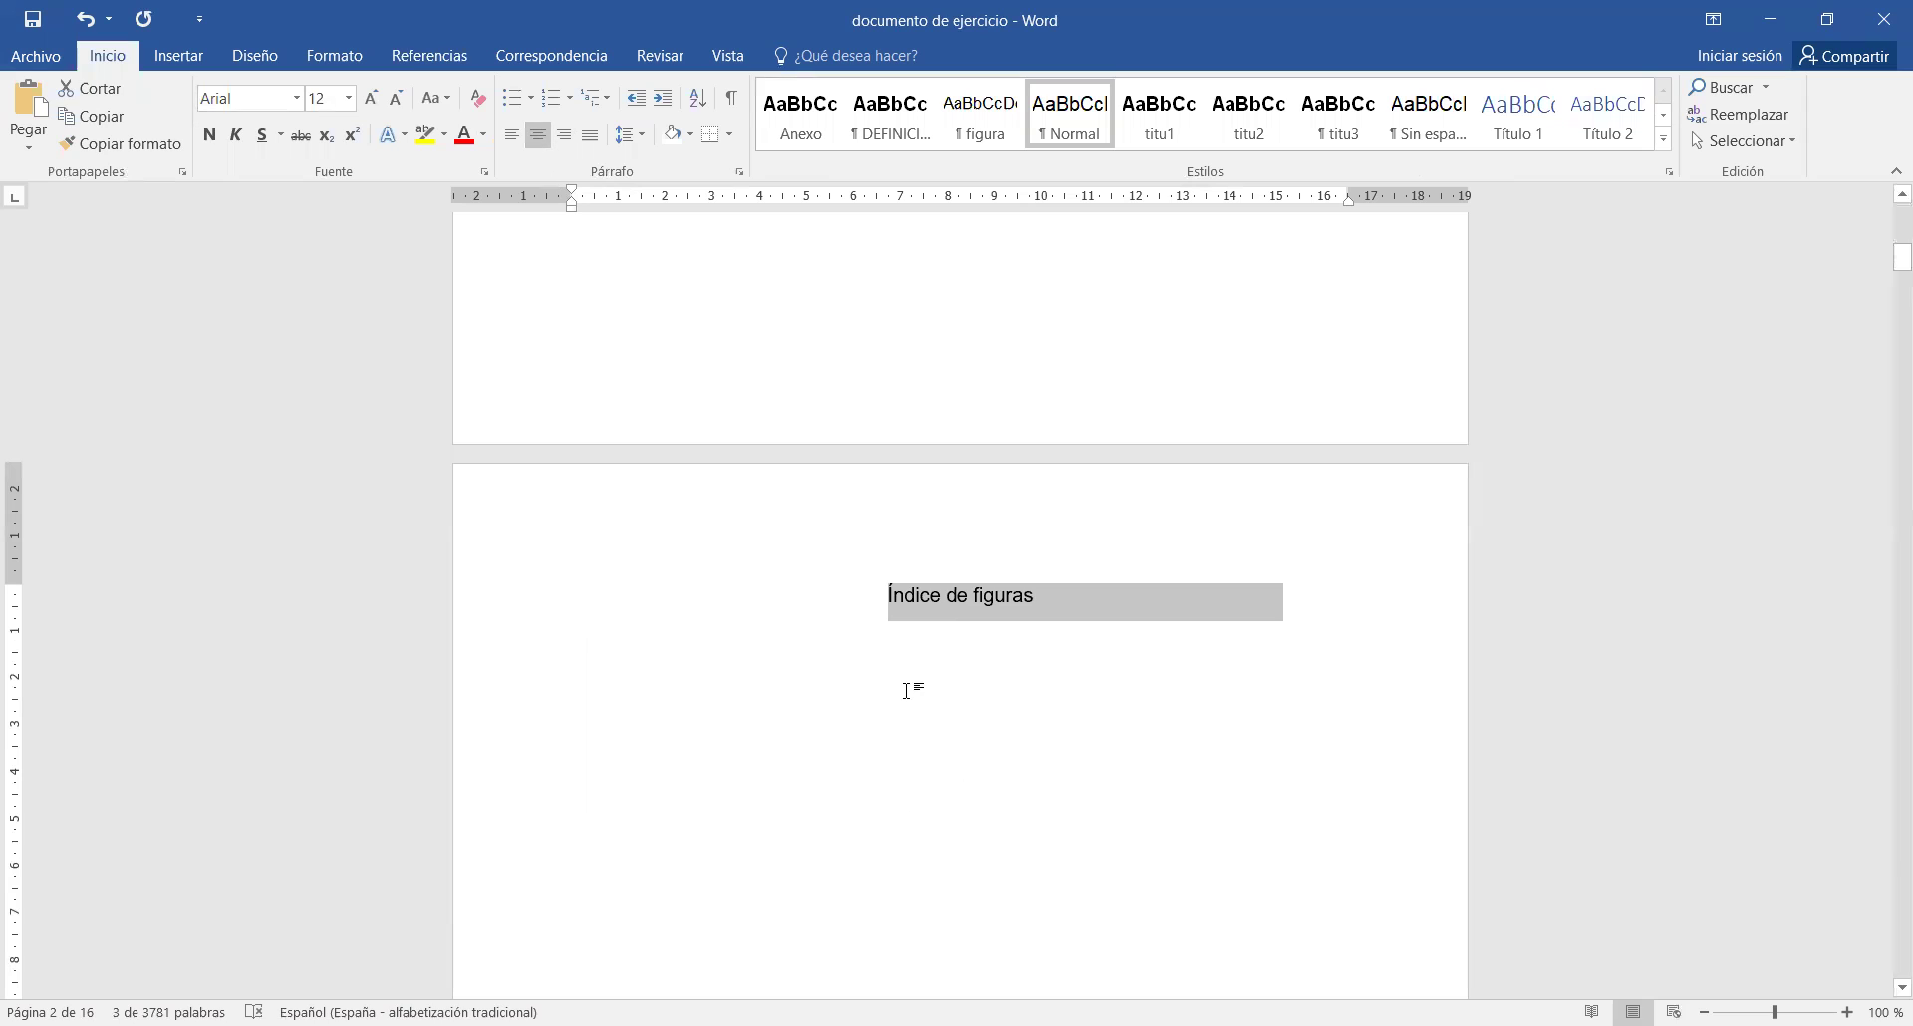
left_click(904, 595)
- On a justified line below the heading, insert a table of figures built from the figura style
key("Return")
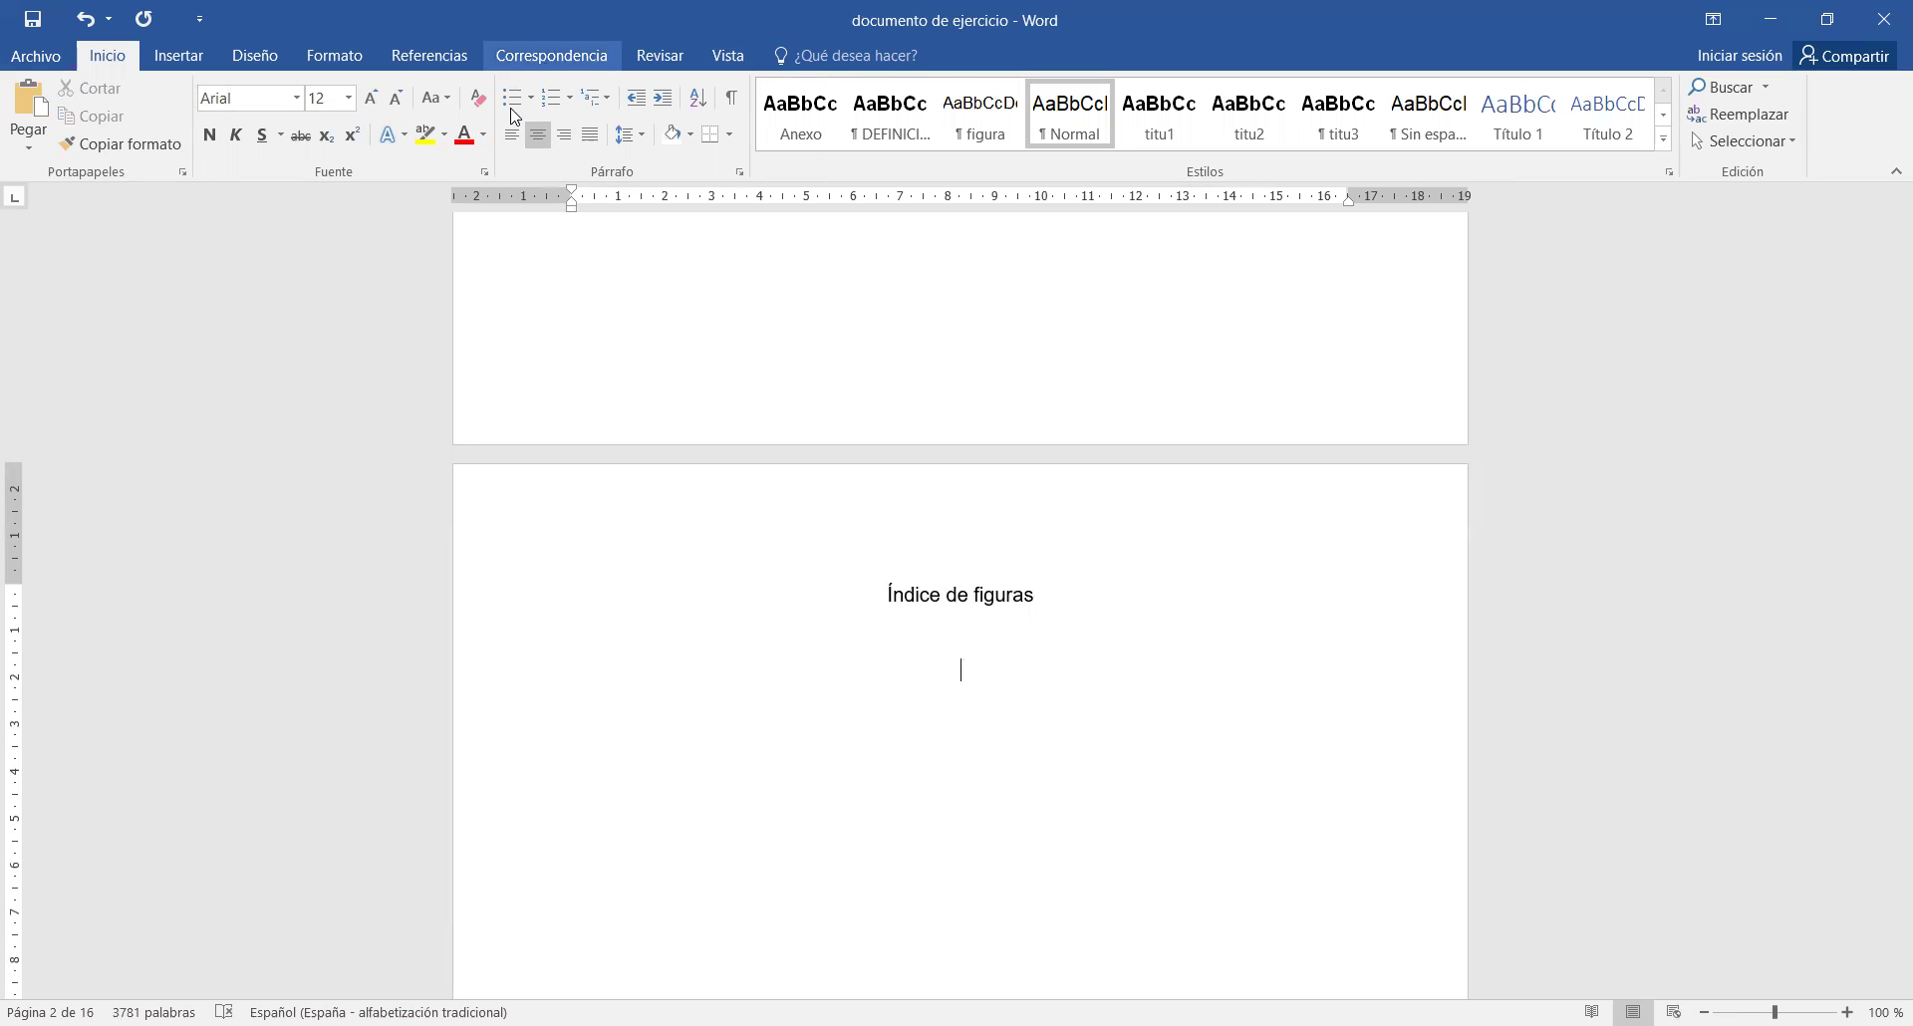
left_click(592, 138)
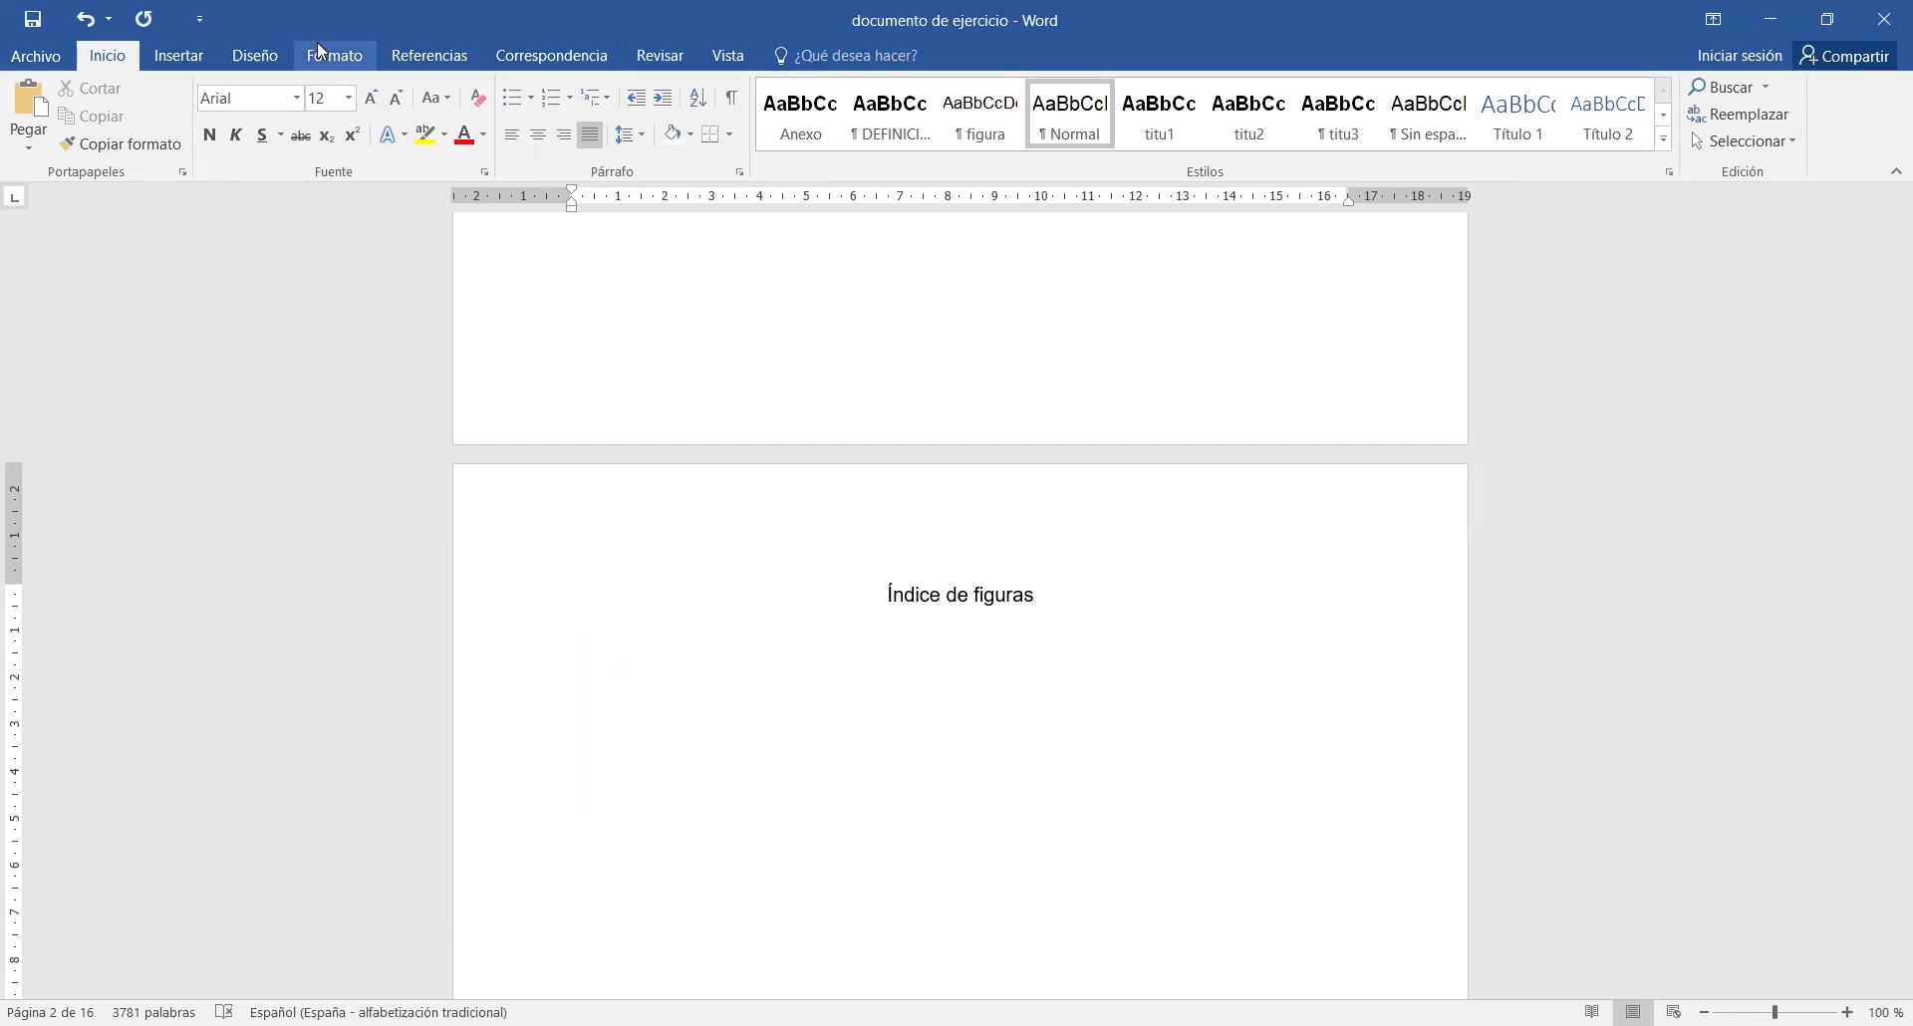
left_click(416, 64)
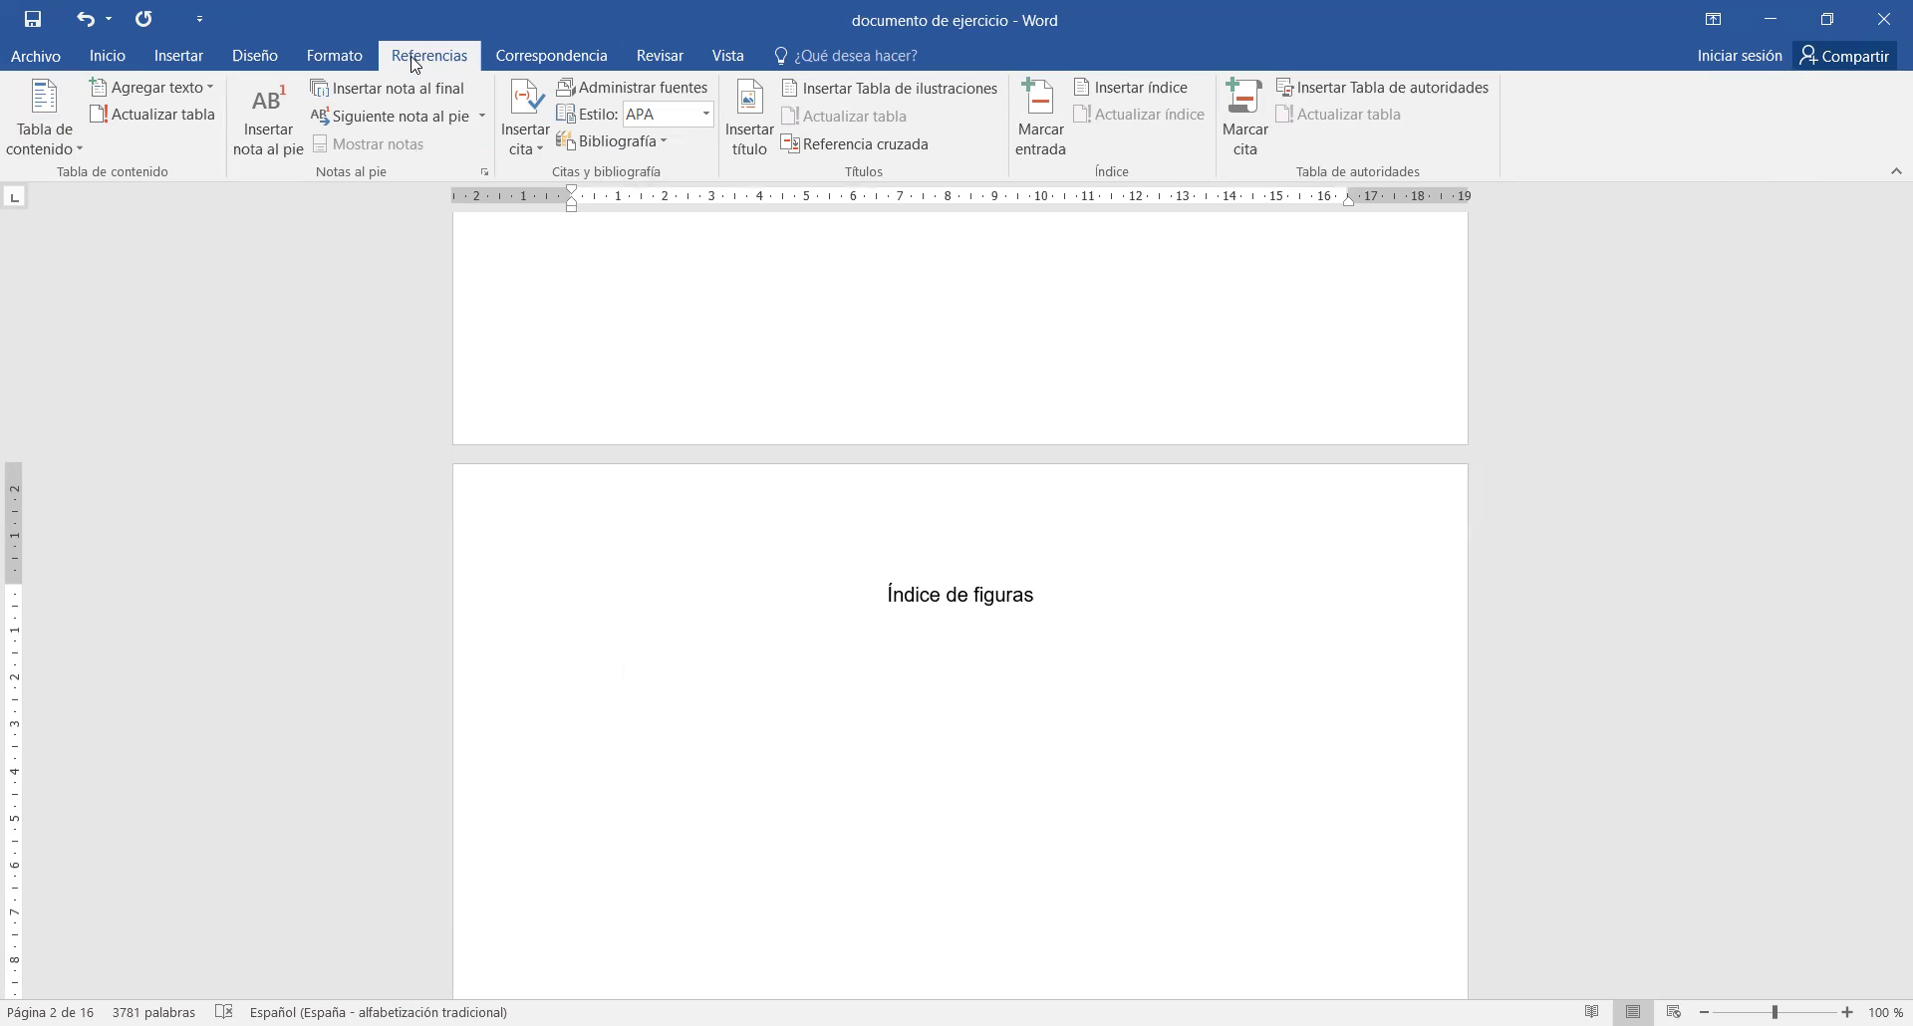
left_click(852, 92)
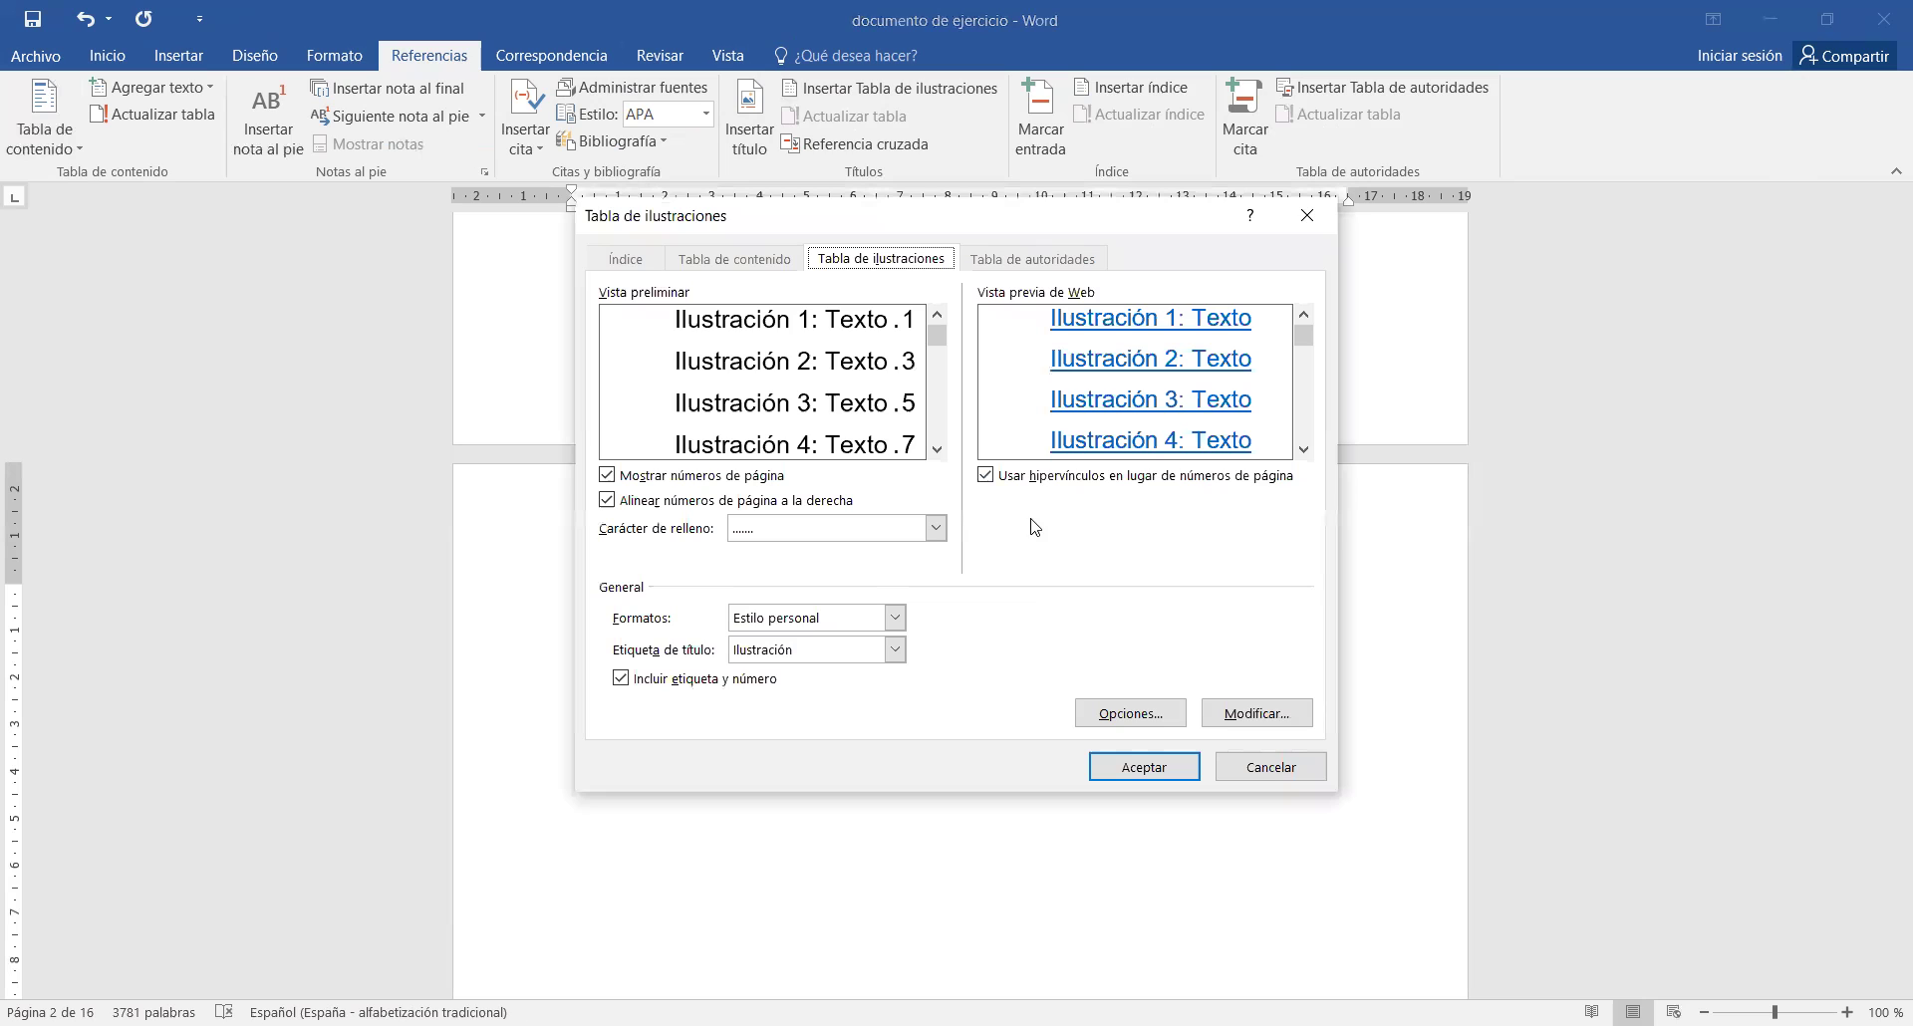
left_click(1119, 717)
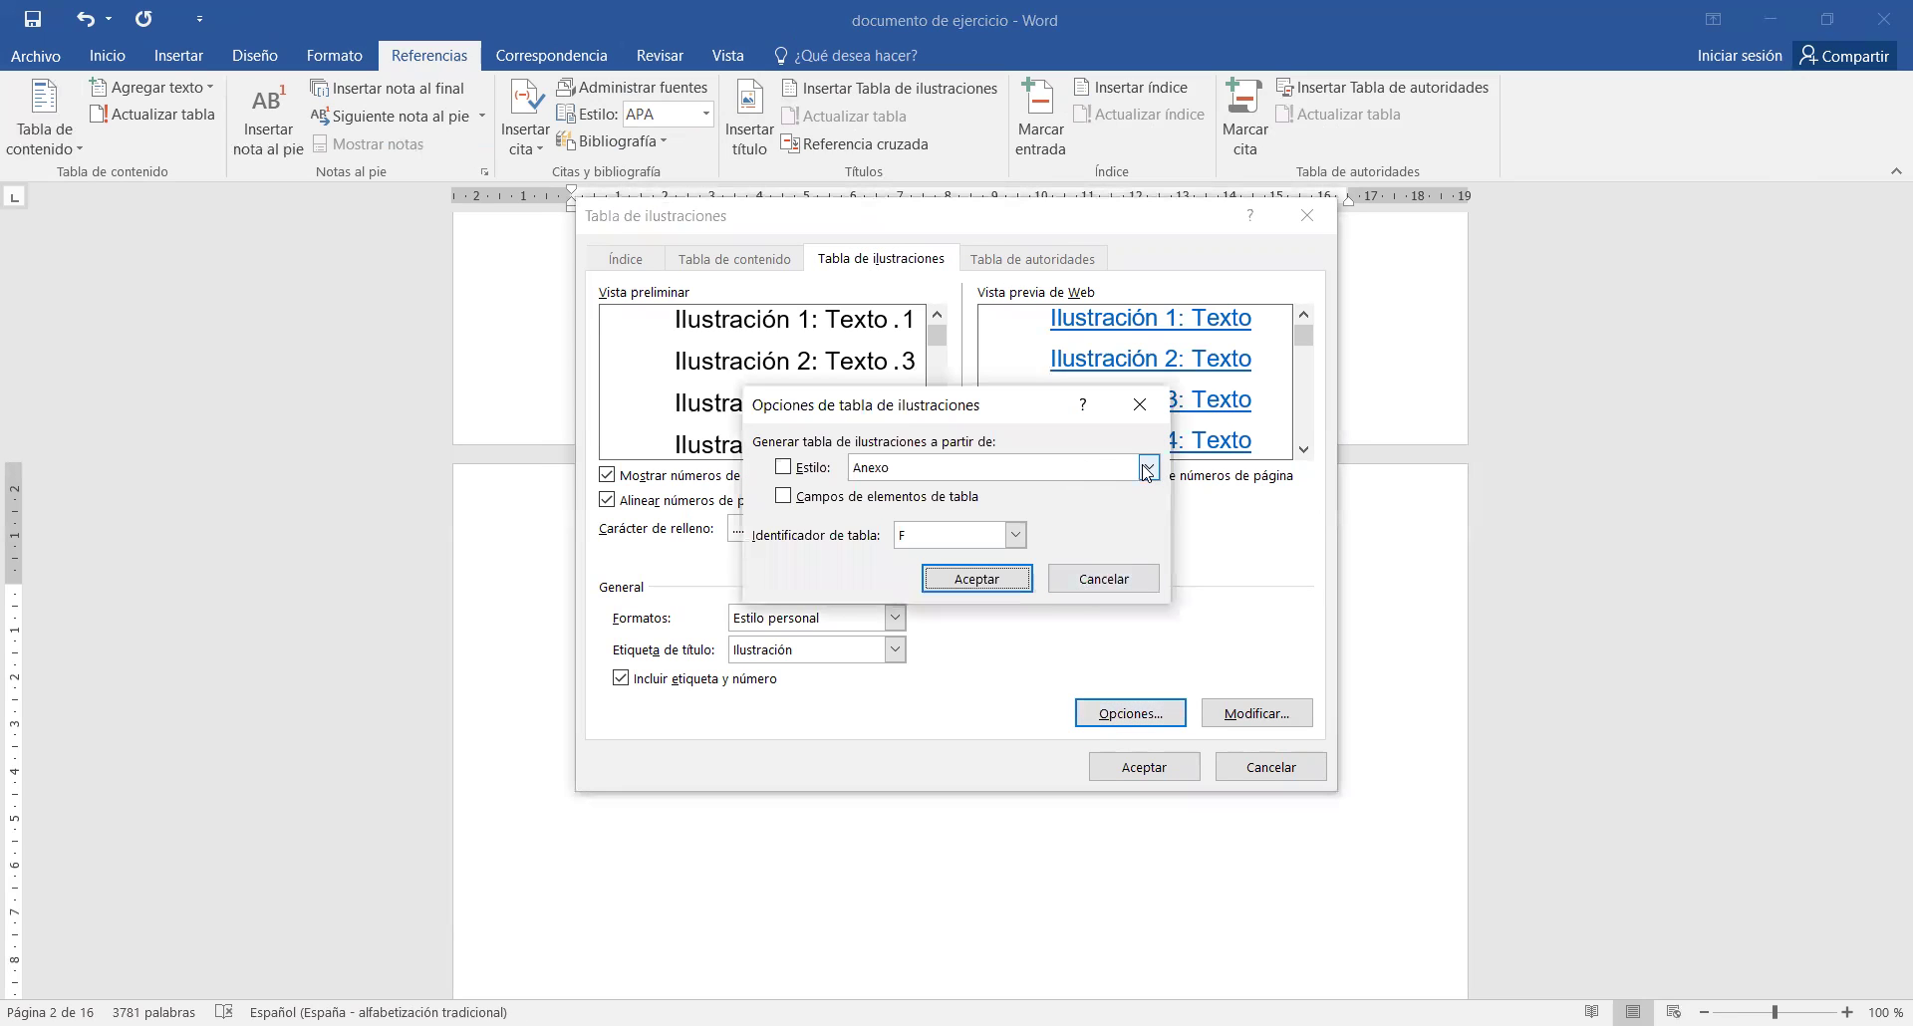
left_click(1149, 468)
left_click(882, 525)
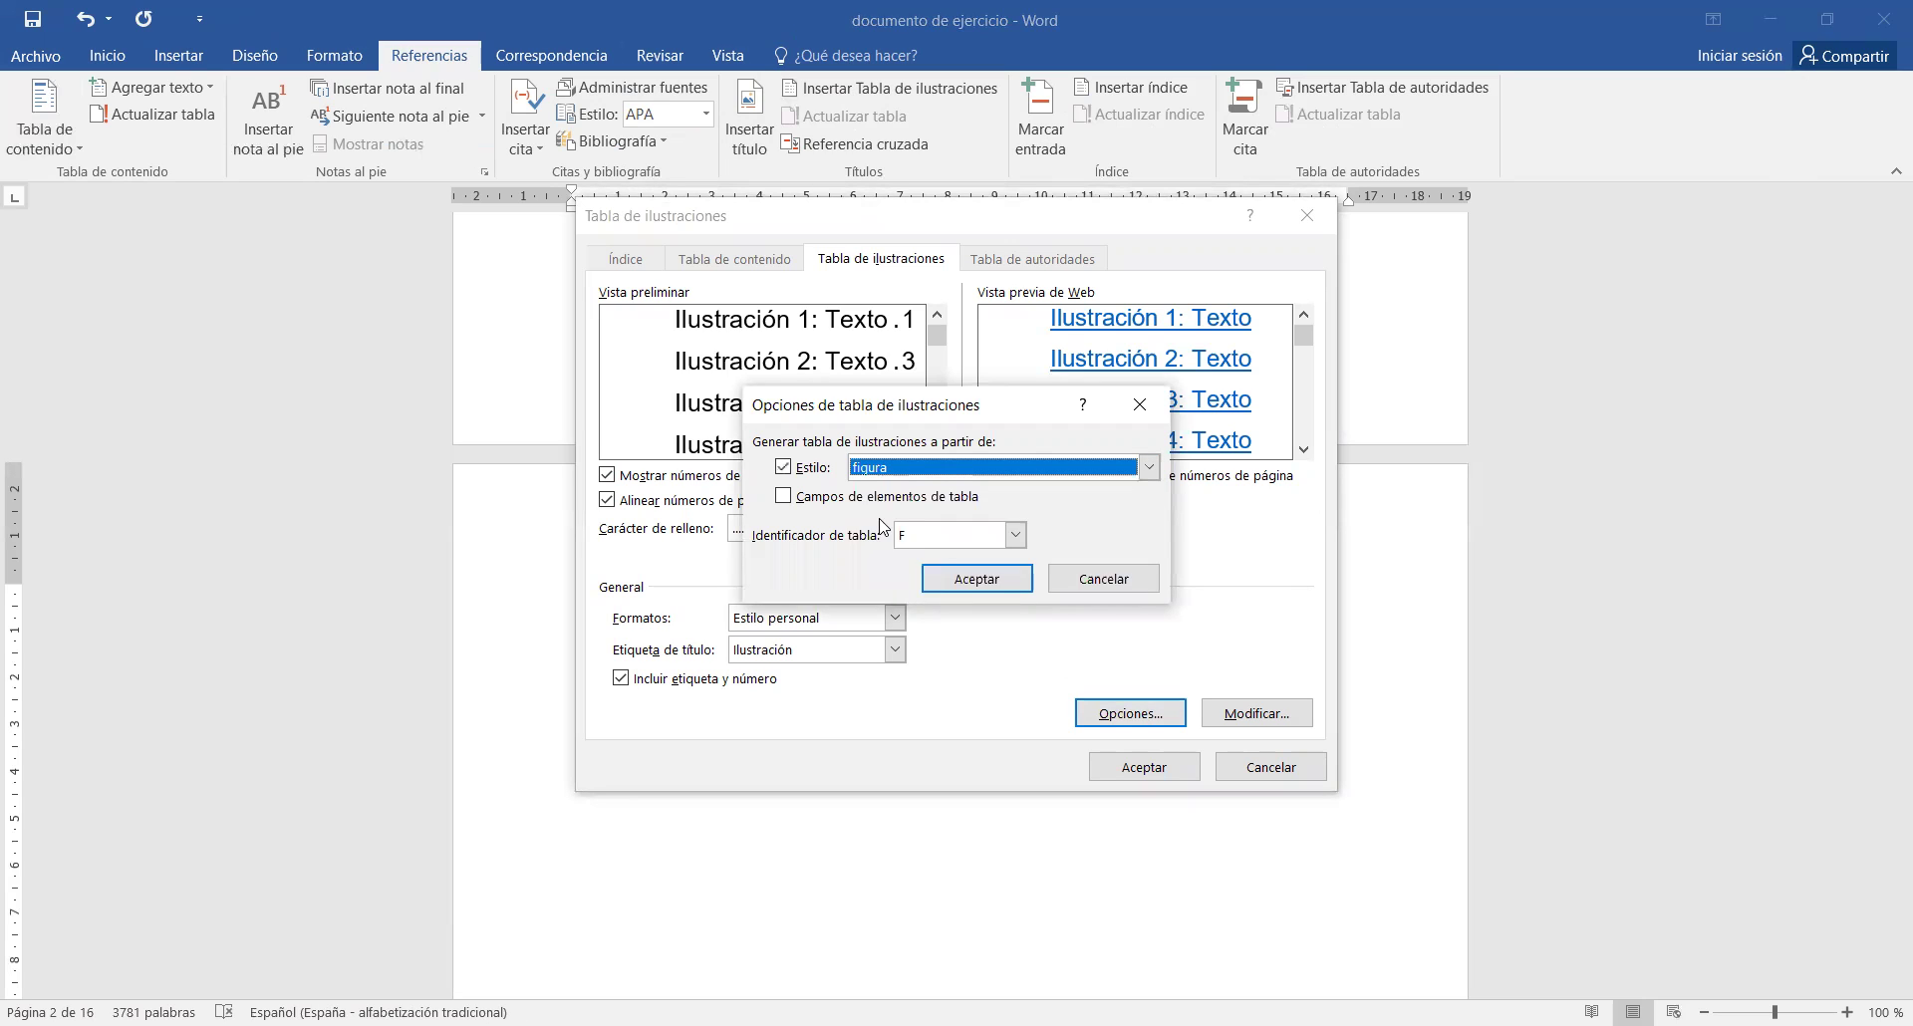
left_click(999, 585)
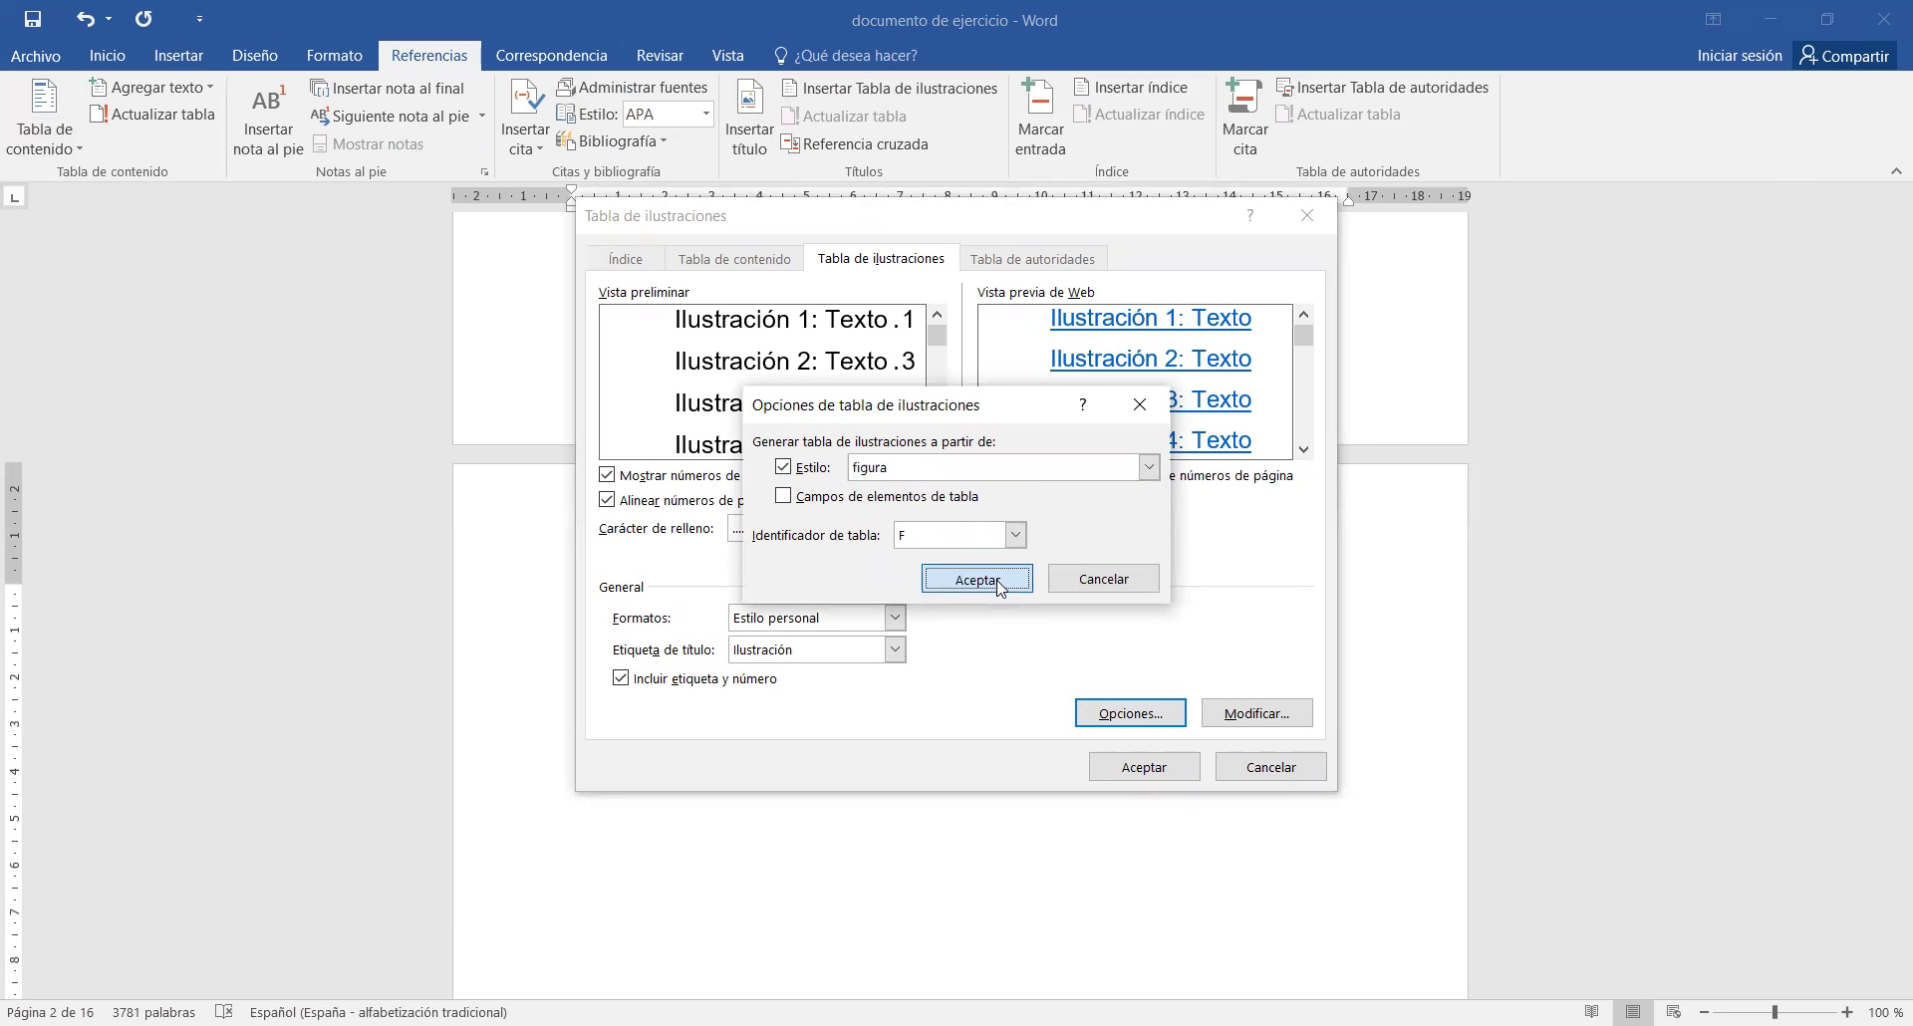
left_click(1123, 767)
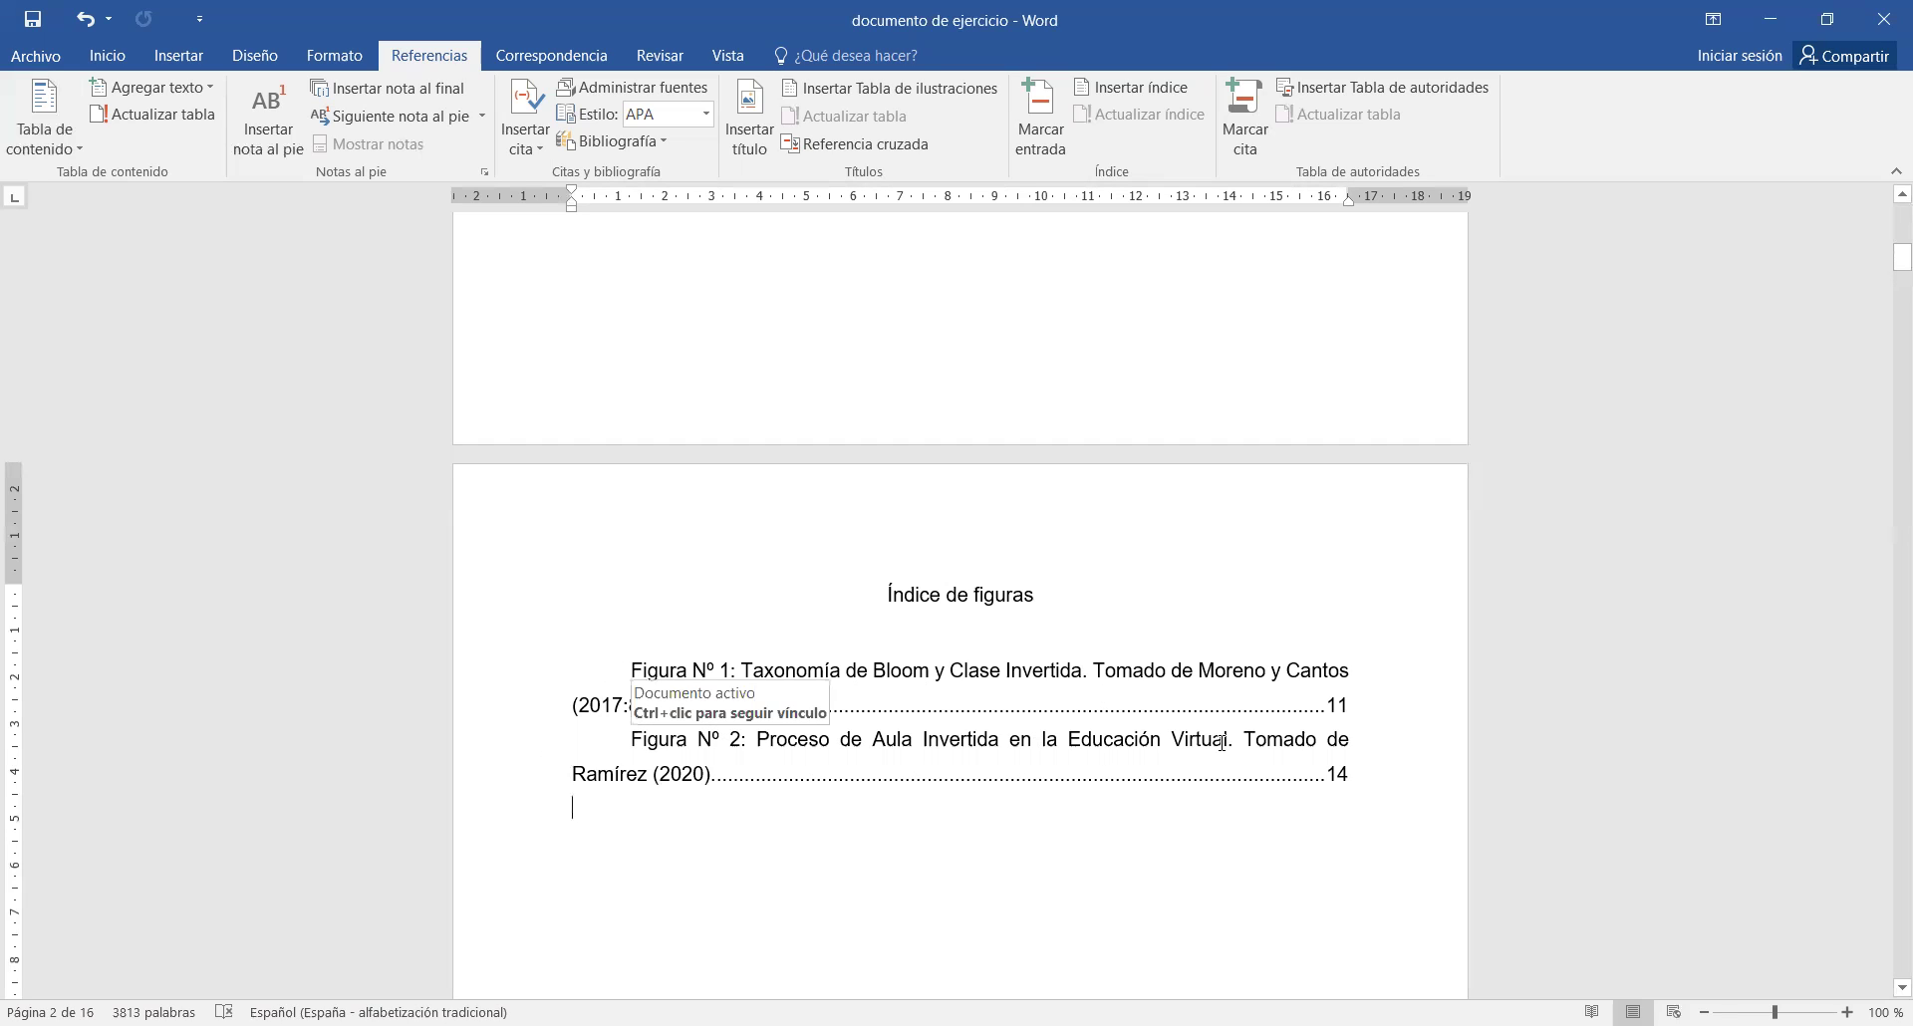
- Insert a page break after the figure index and type the heading 'Índice de anexos' on the new page
scroll(725, 760, "down", 2)
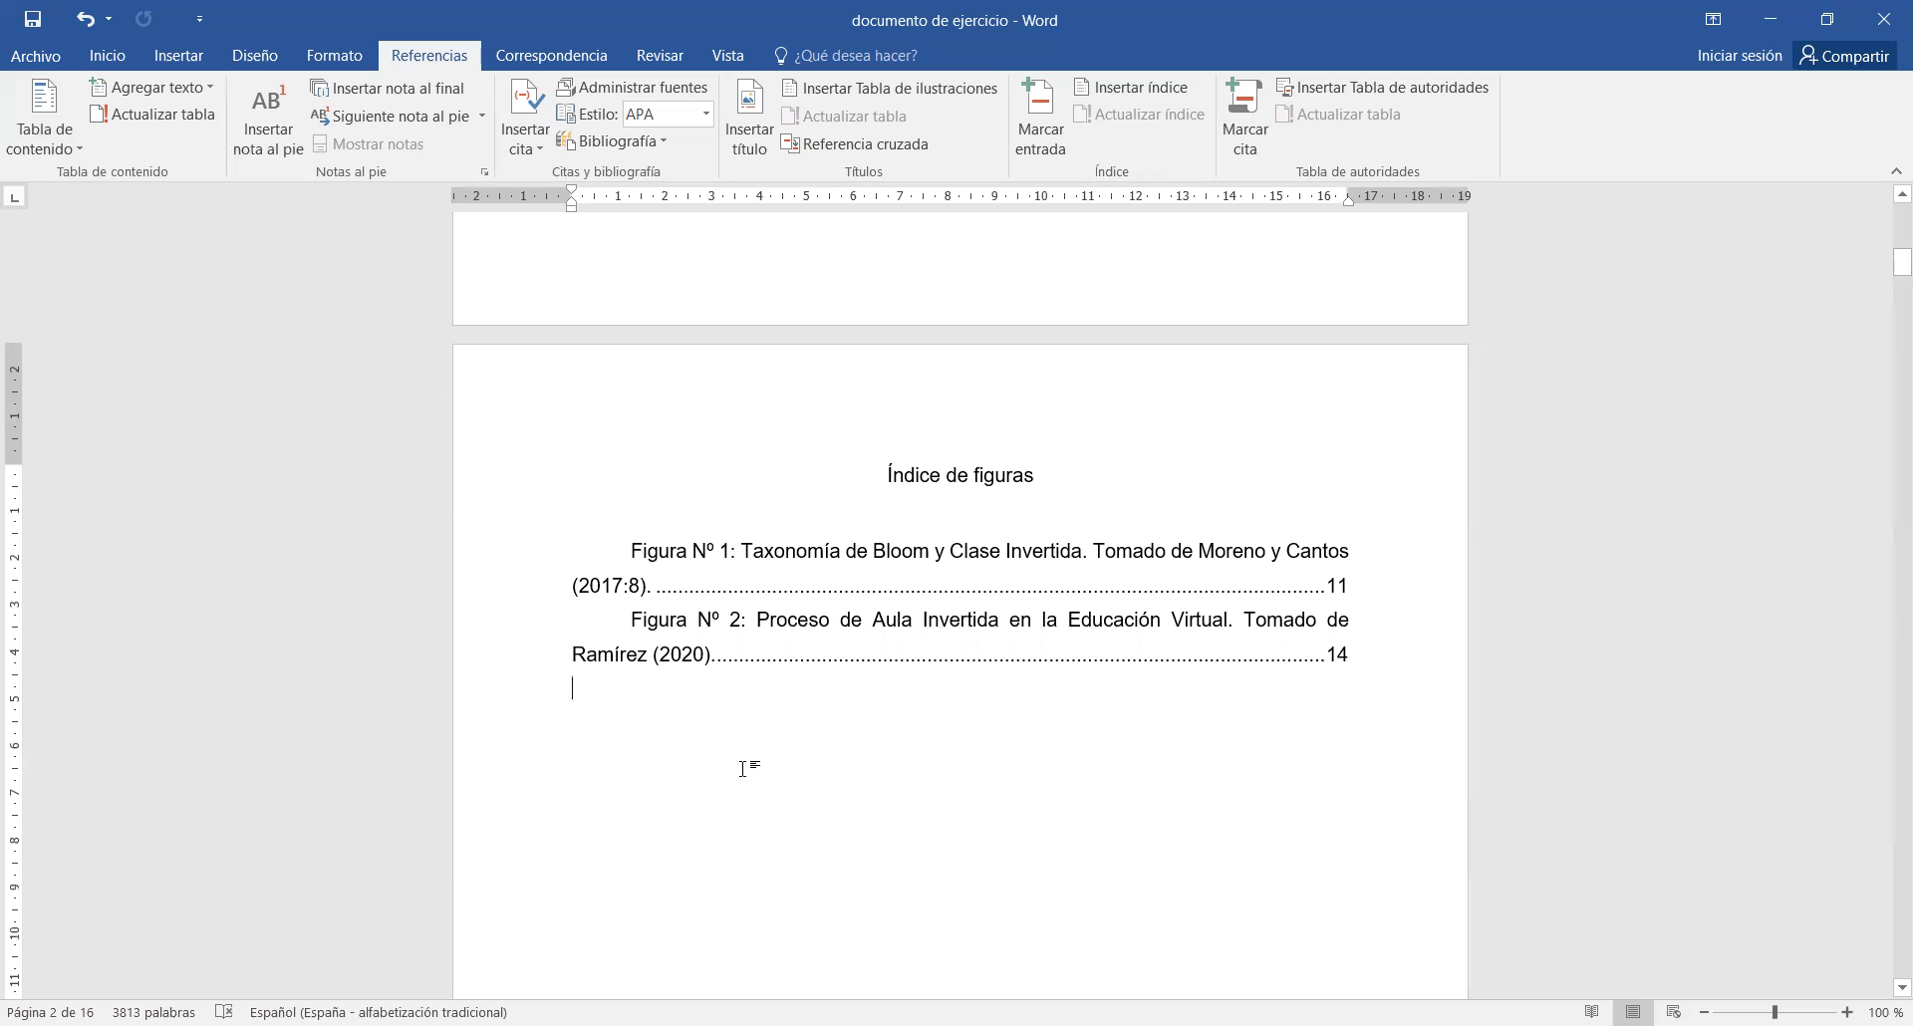
key("ctrl+Return")
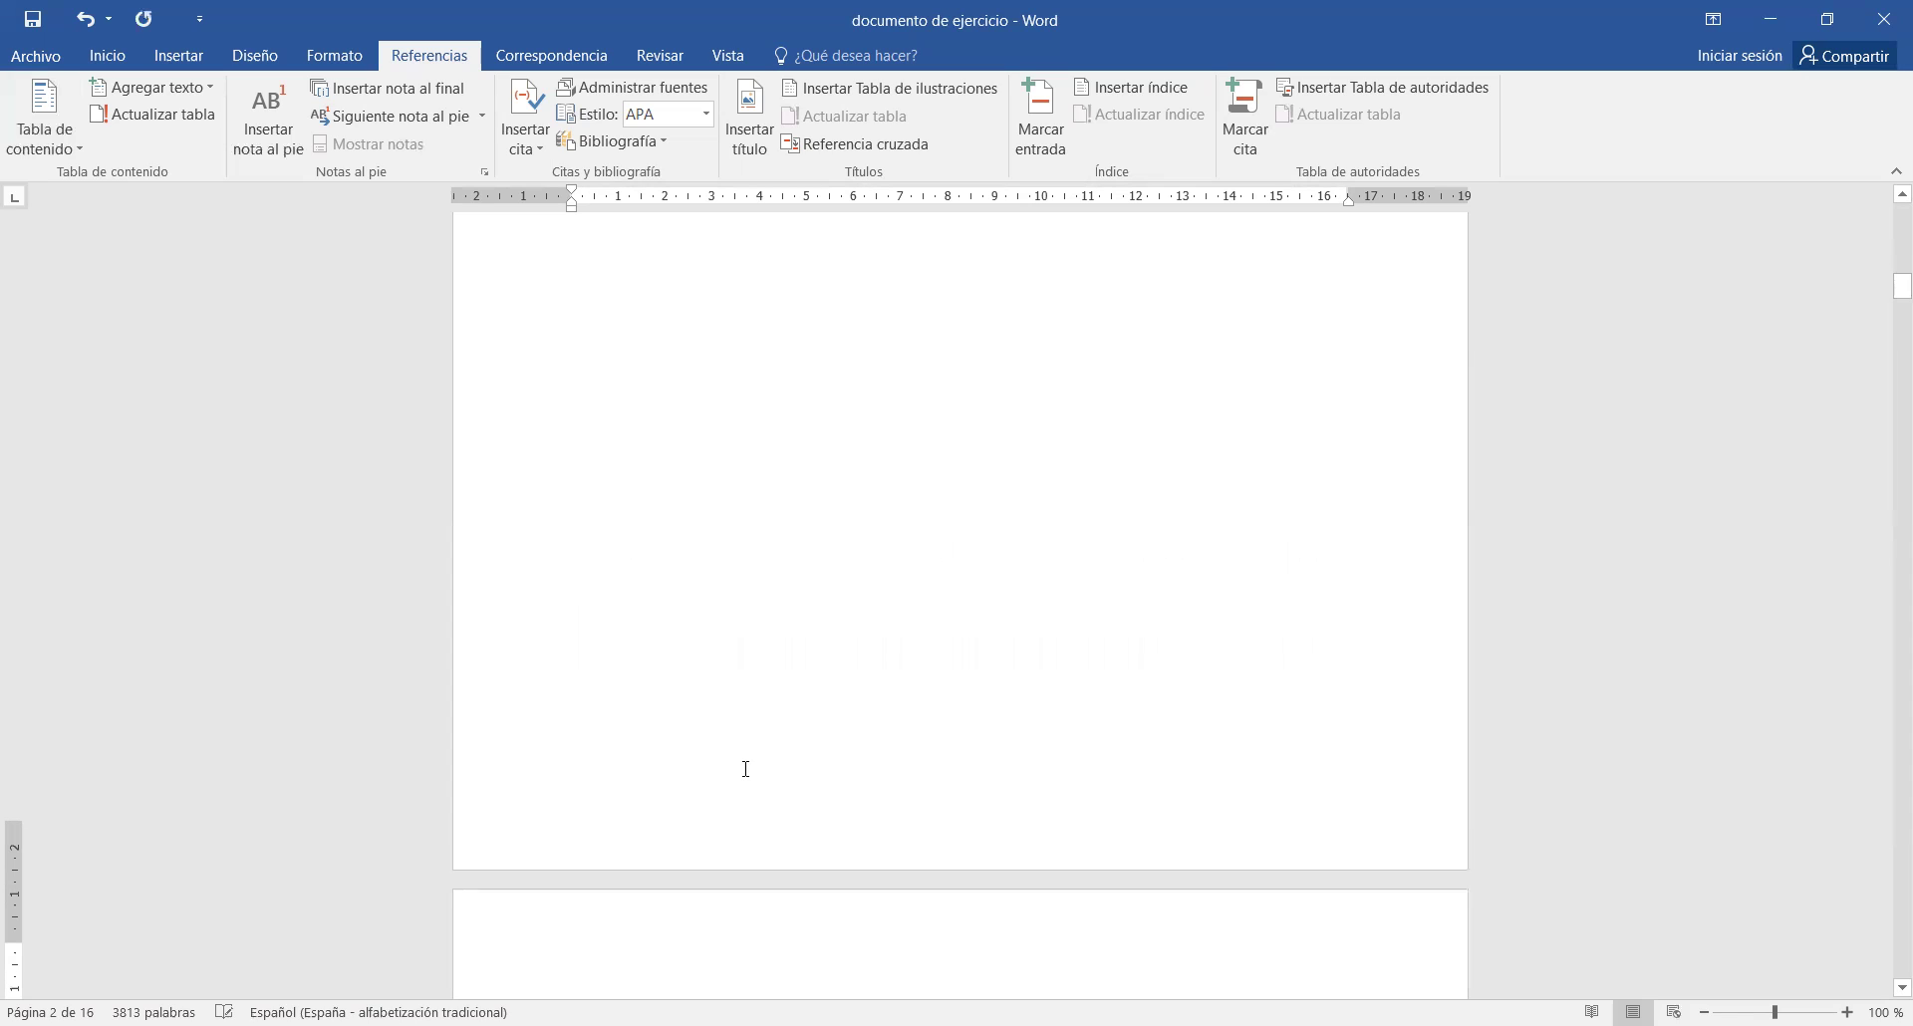
scroll(810, 749, "down", 3)
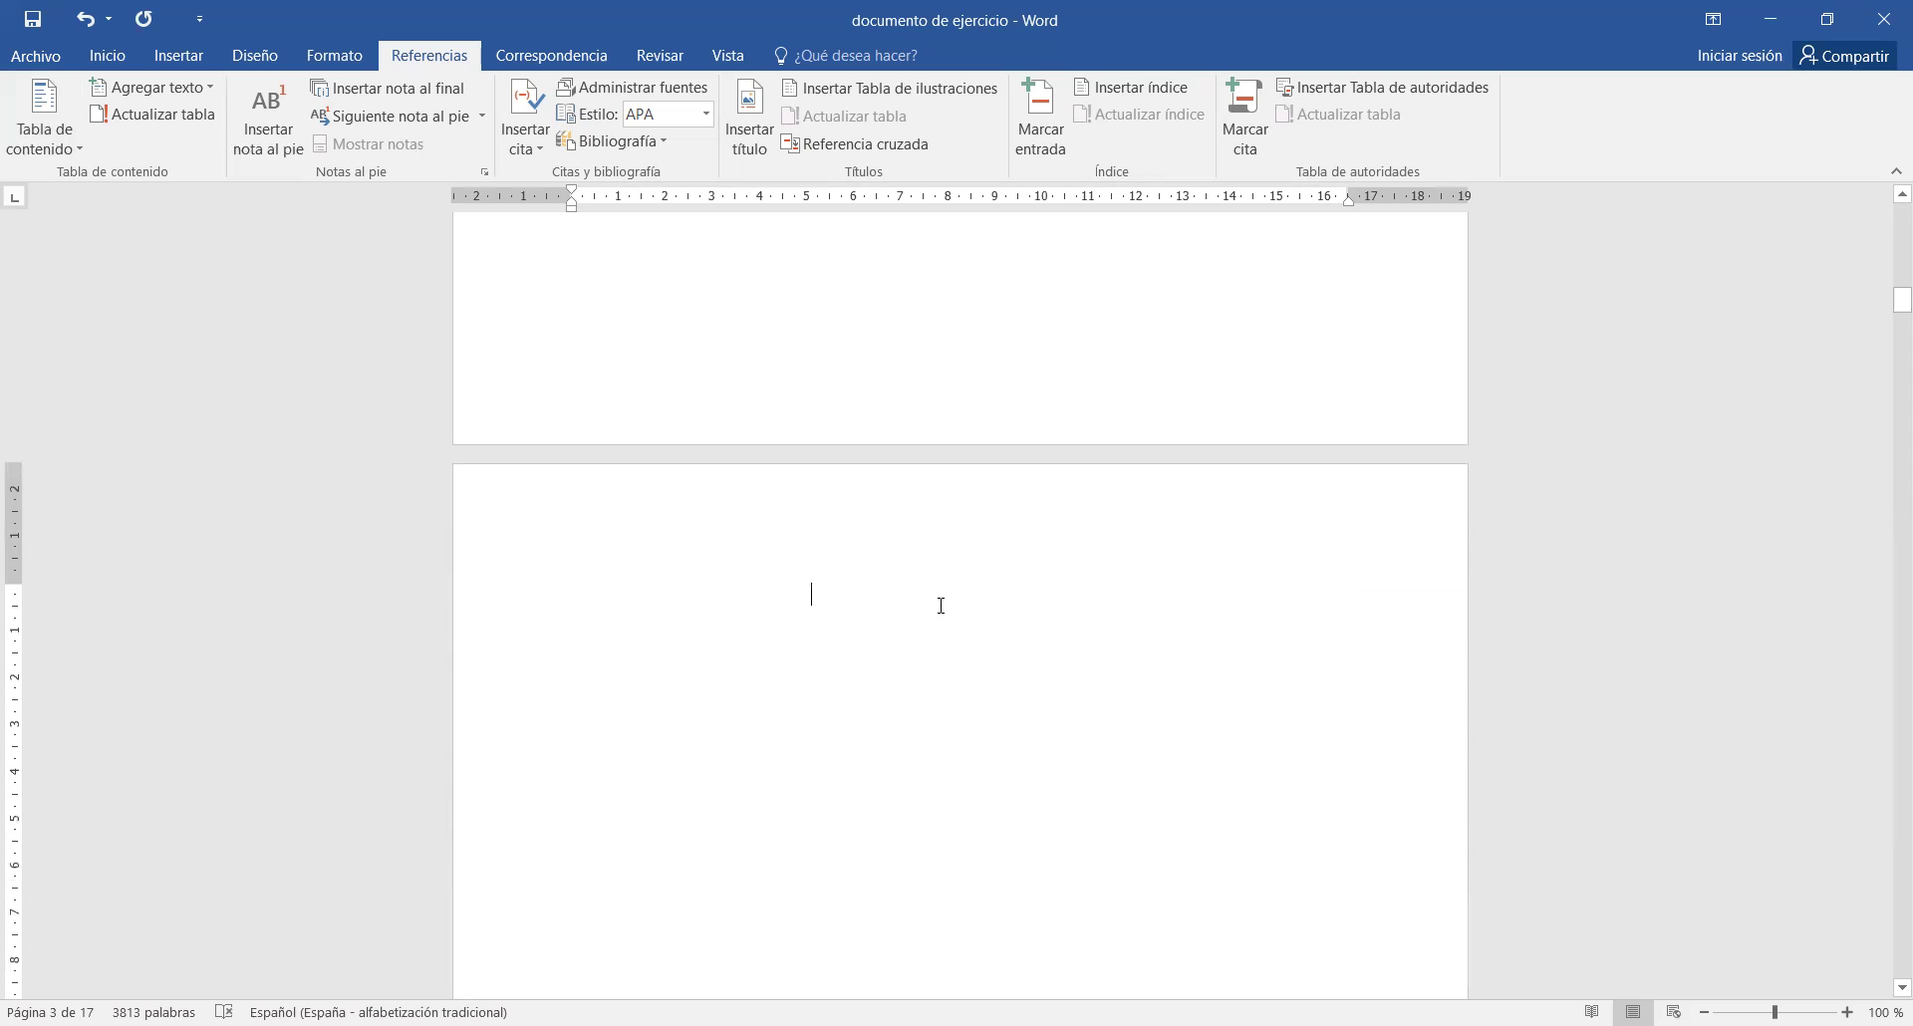
key("ctrl+Return")
type("Índice de anexos")
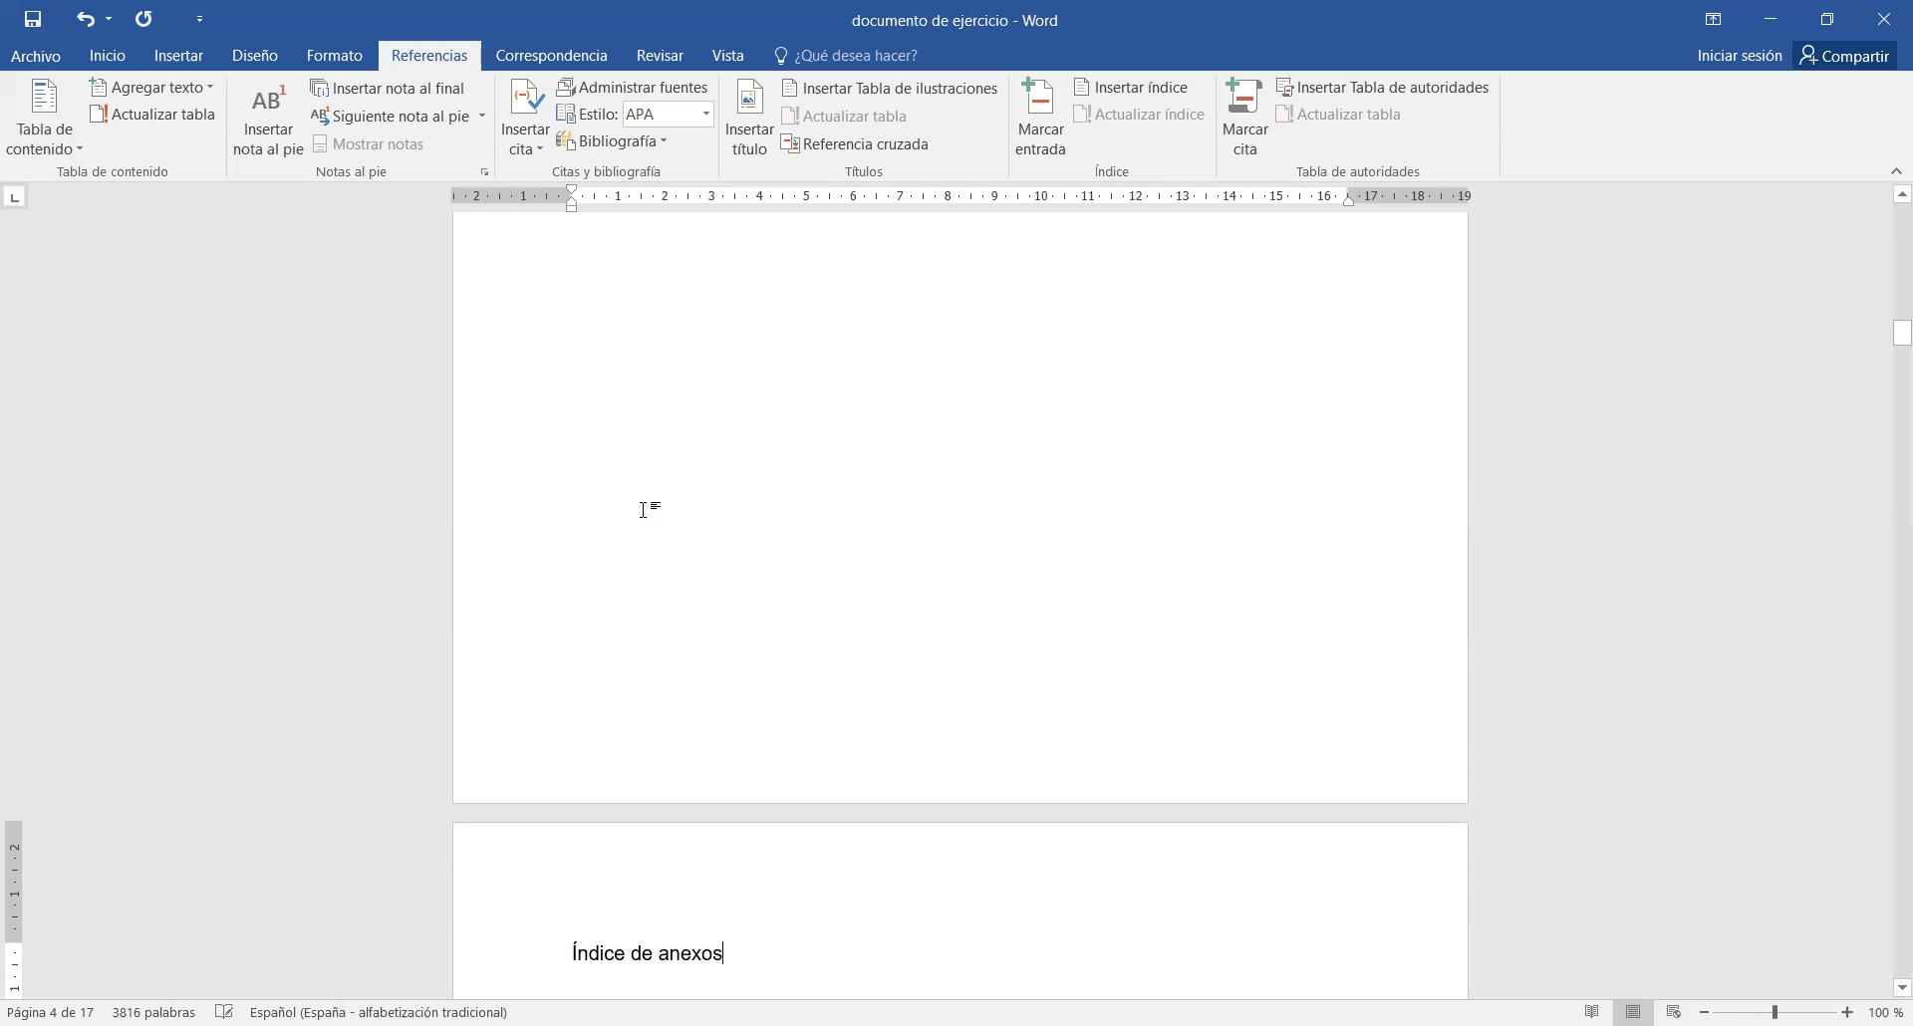
scroll(562, 429, "up", 3)
scroll(636, 448, "down", 10)
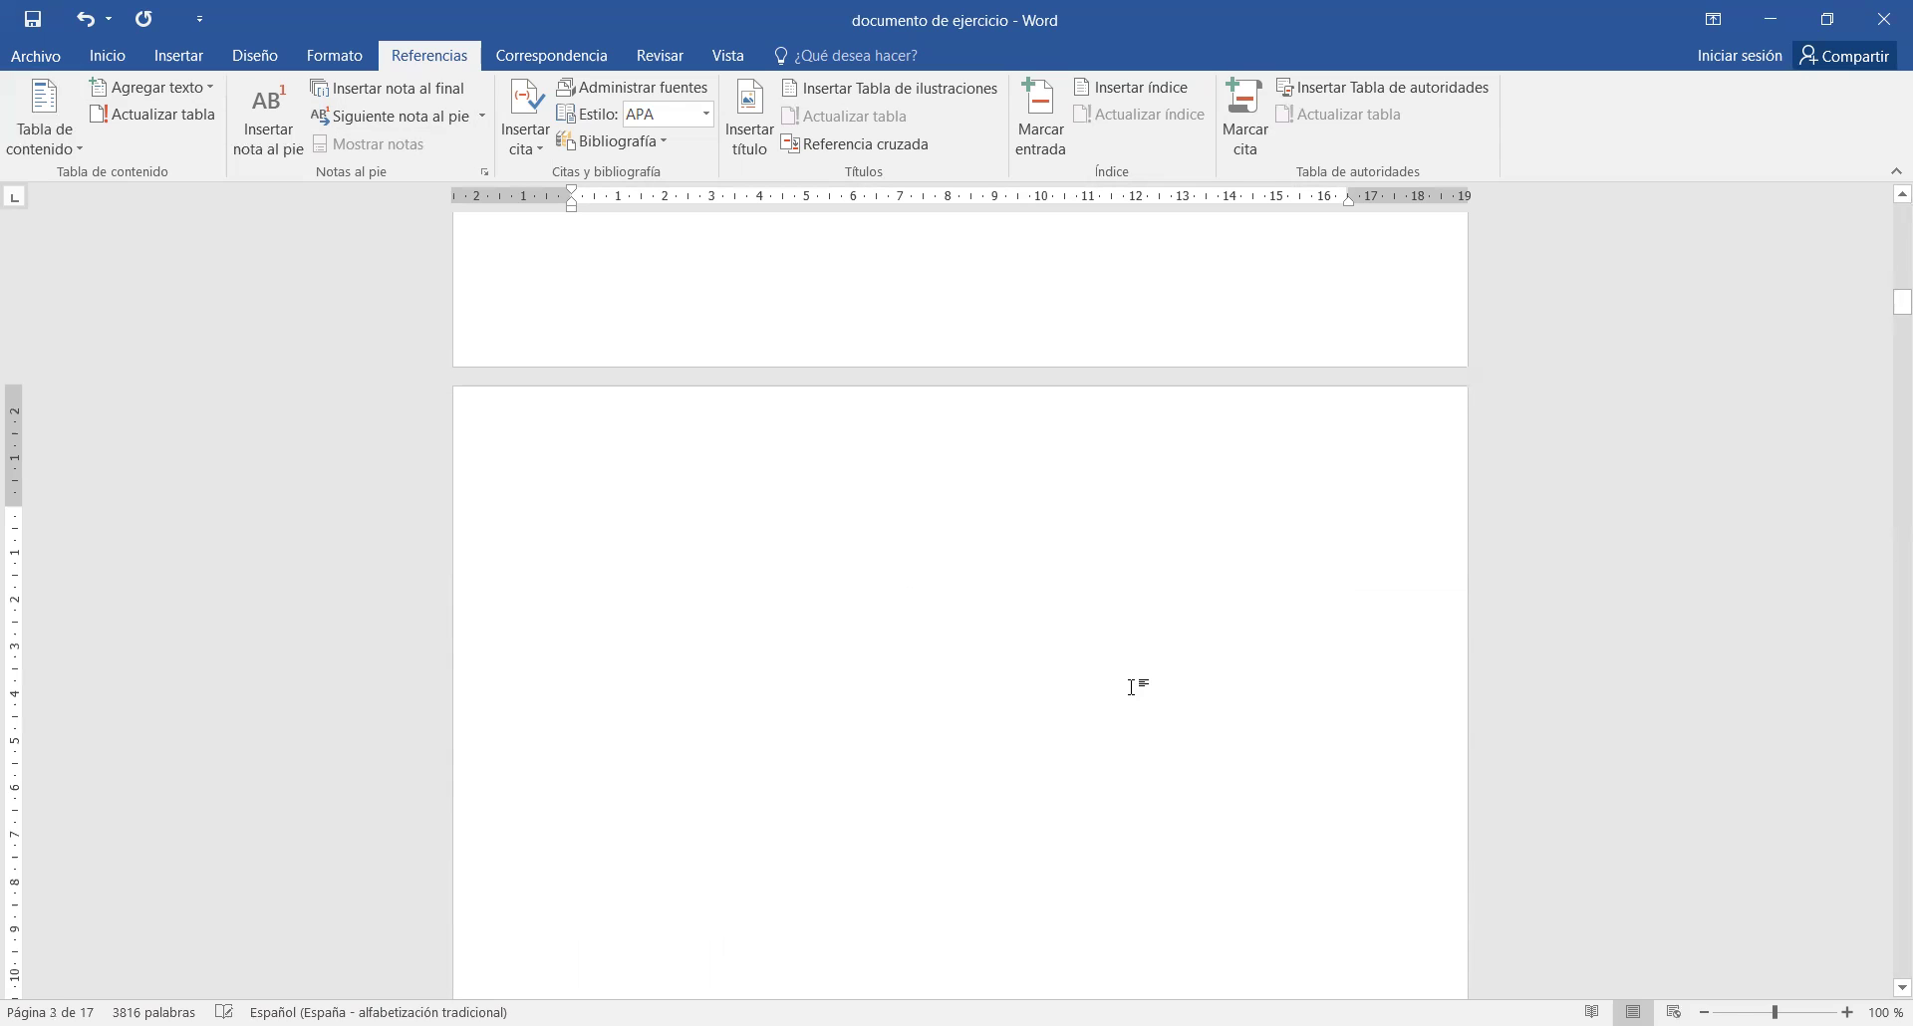
scroll(1071, 716, "up", 10)
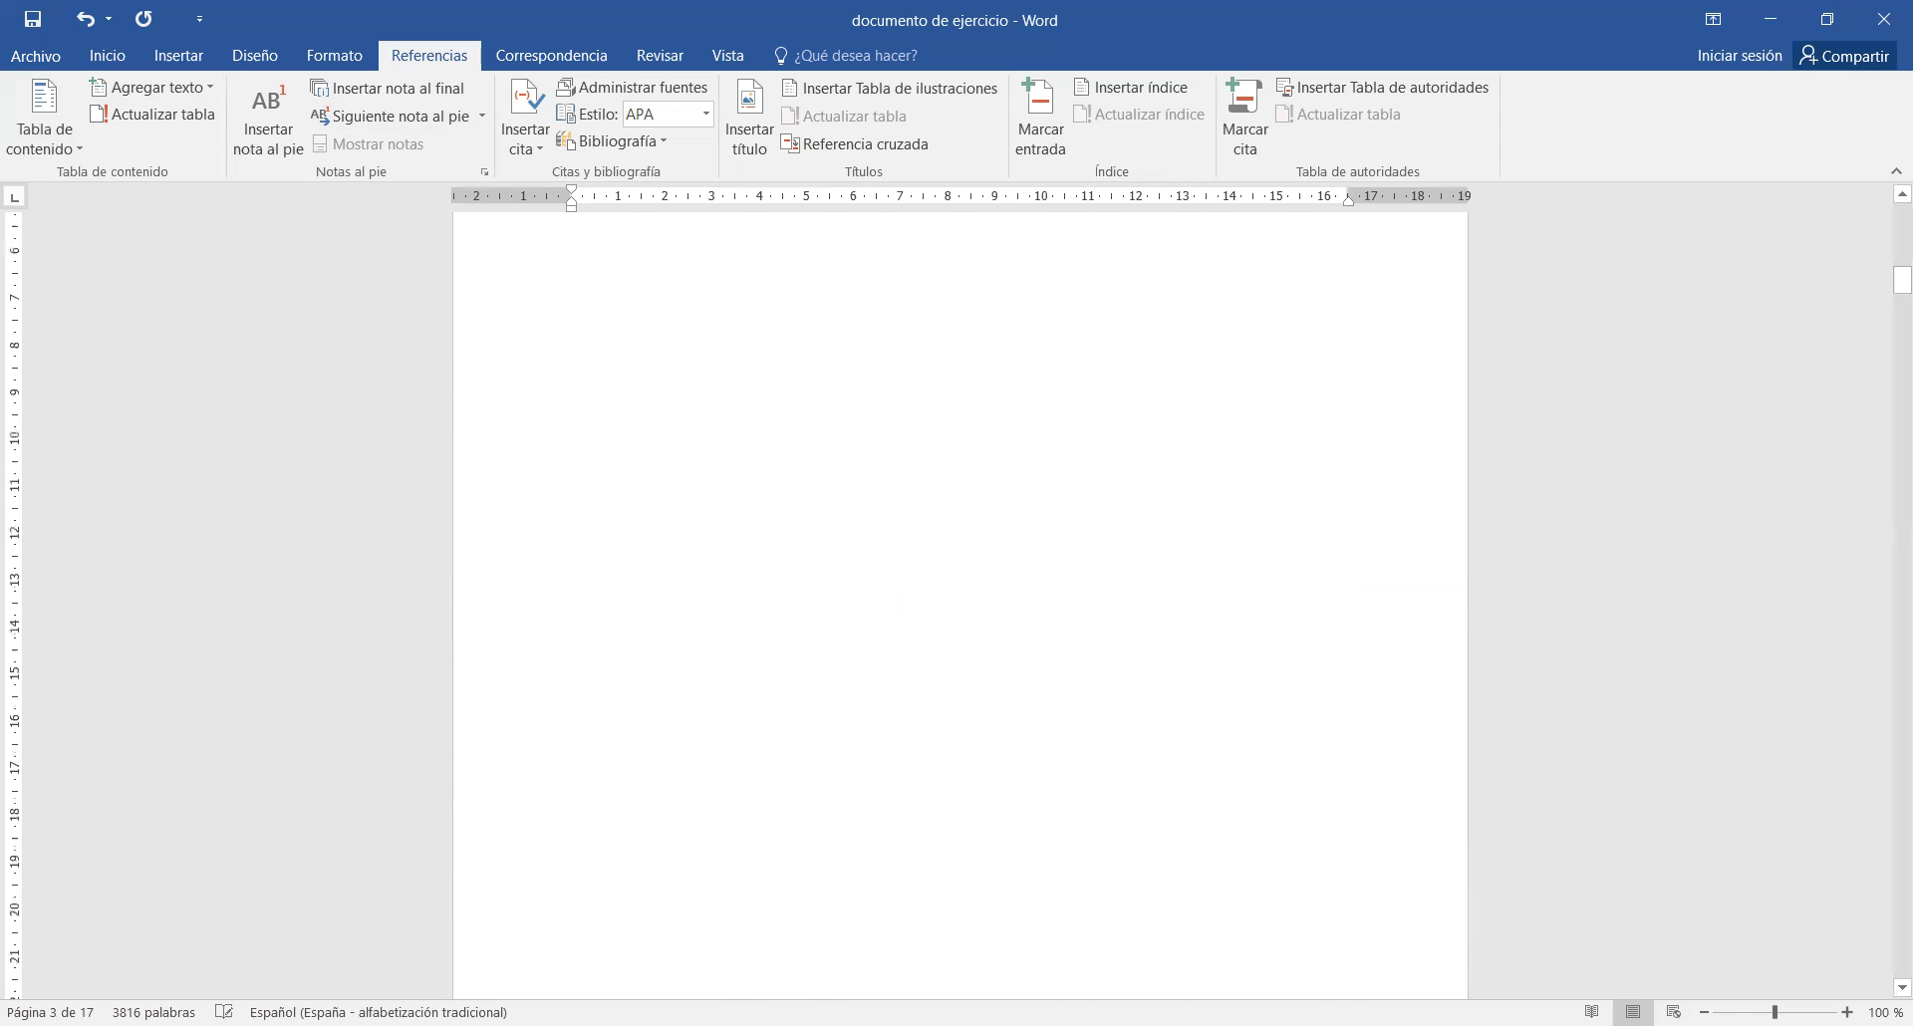
scroll(1069, 717, "up", 5)
scroll(1066, 717, "down", 15)
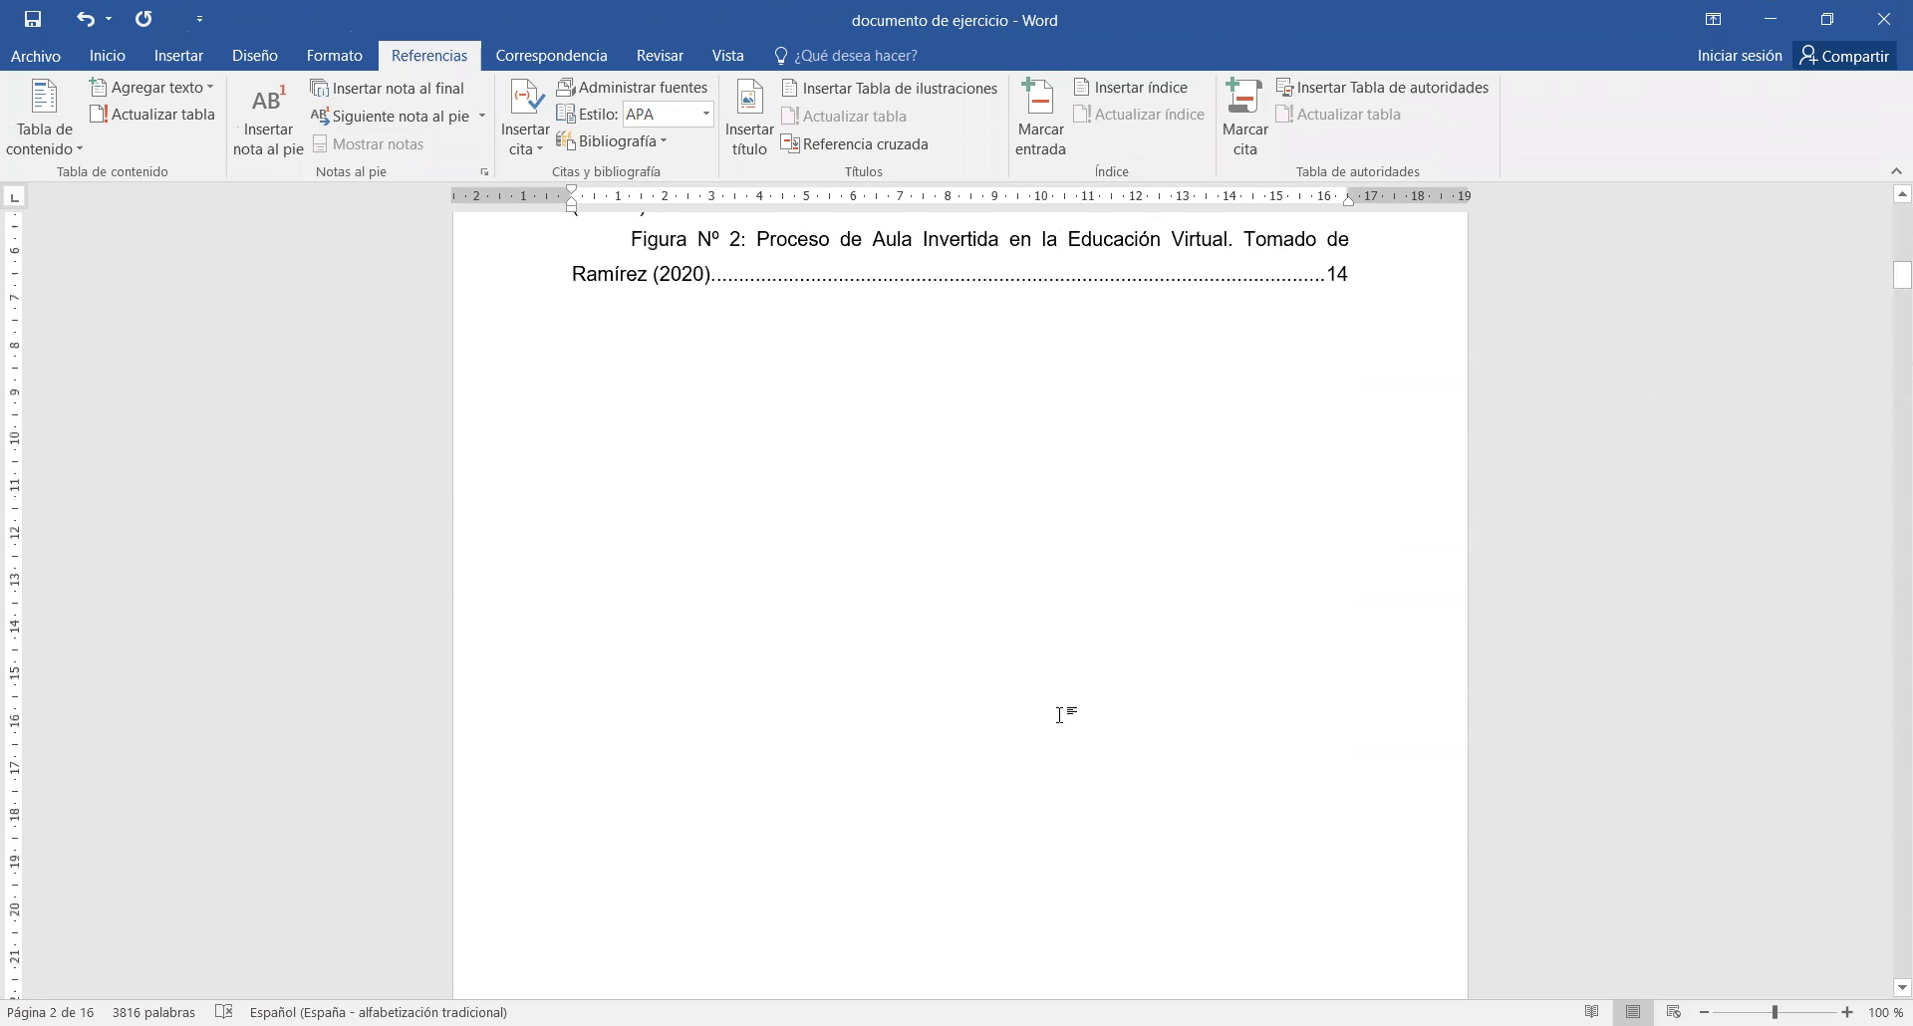
scroll(1063, 715, "down", 5)
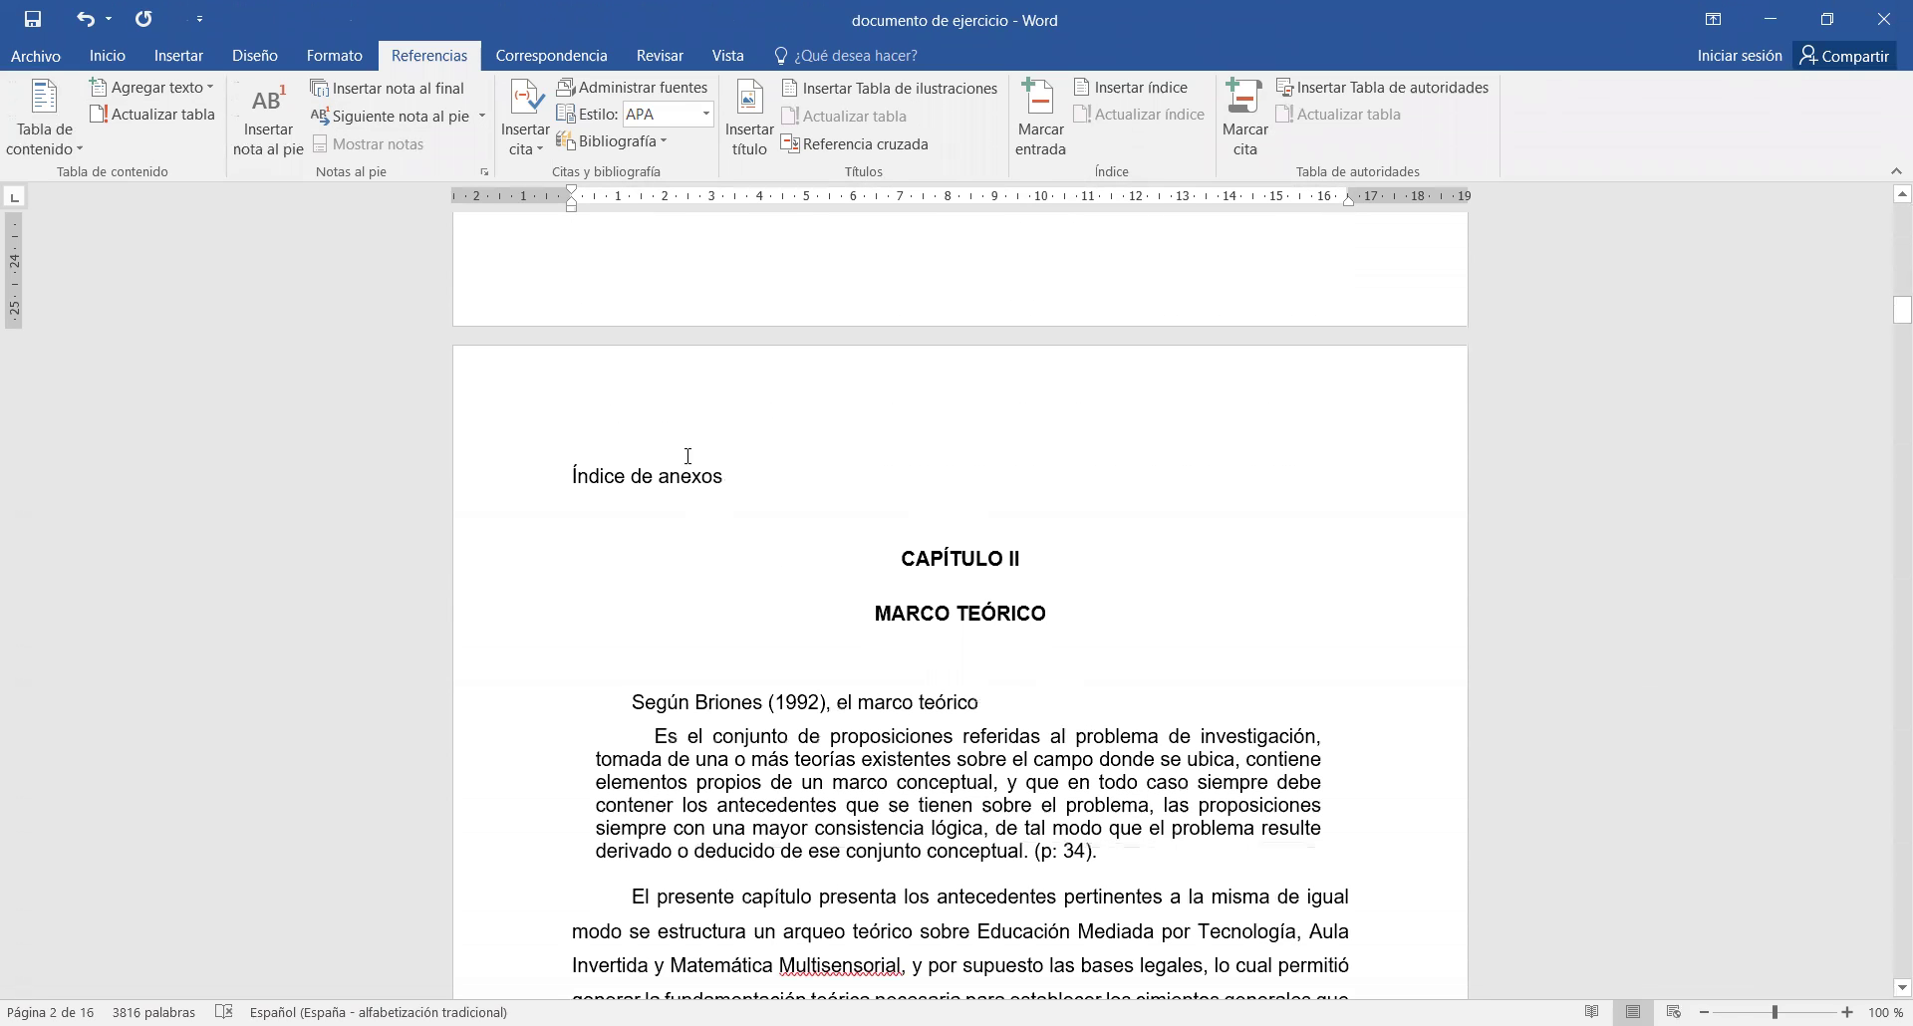
- Insert a page break before CAPÍTULO II so it starts on its own page
left_click(895, 559)
key("ctrl+Return")
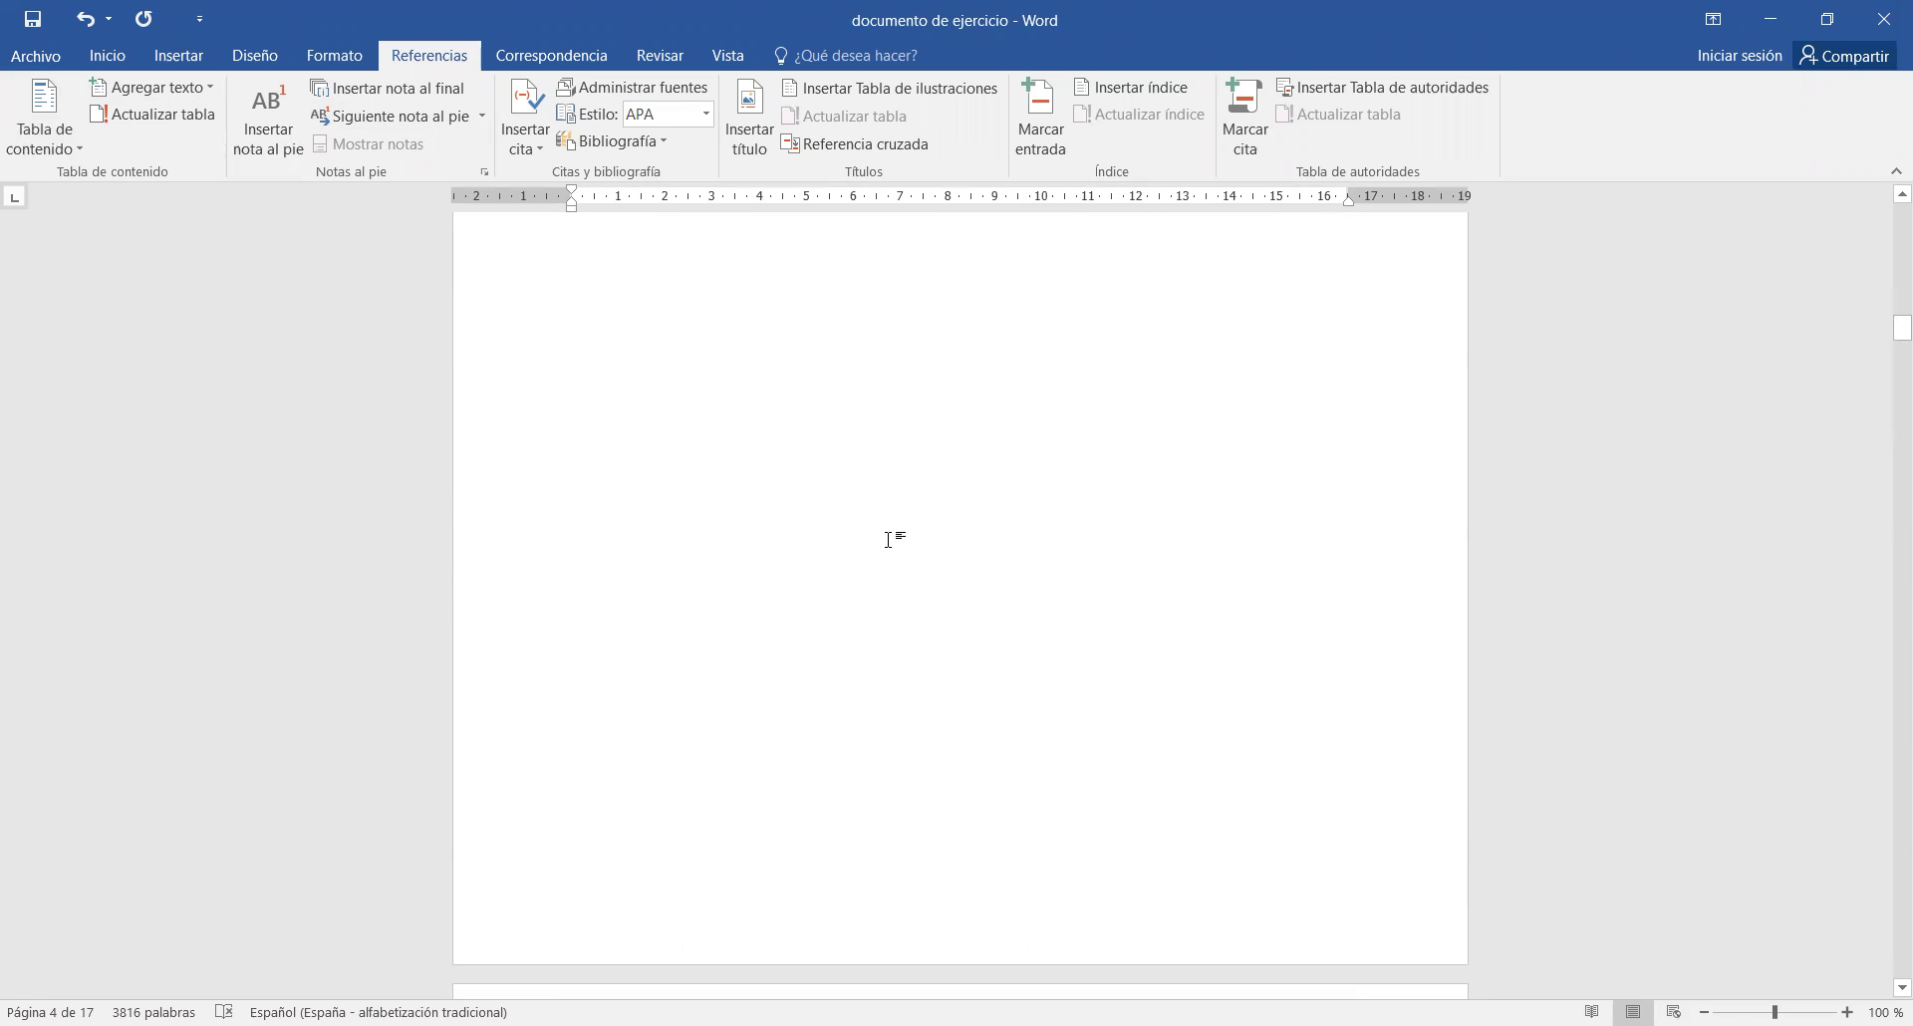
scroll(876, 547, "up", 3)
- Centre the 'Índice de anexos' heading and move to the empty line beneath it
left_click(564, 417)
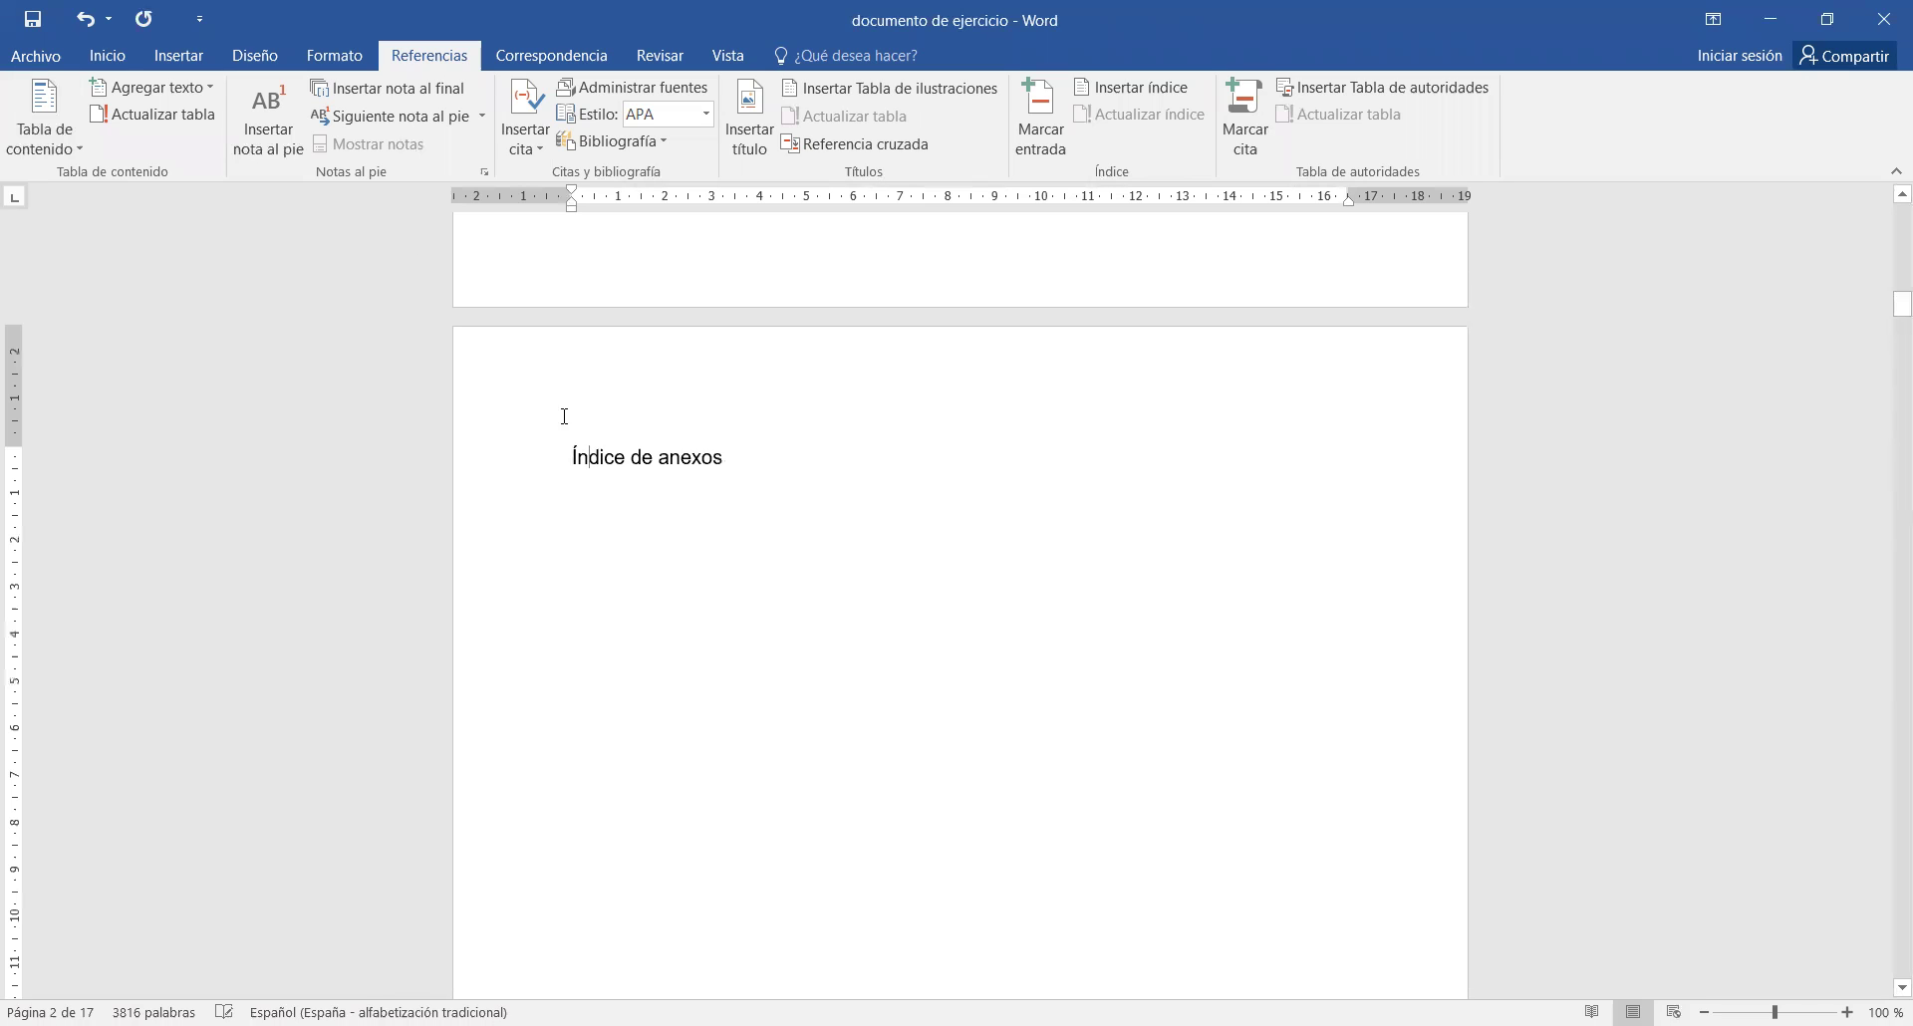
left_click(107, 56)
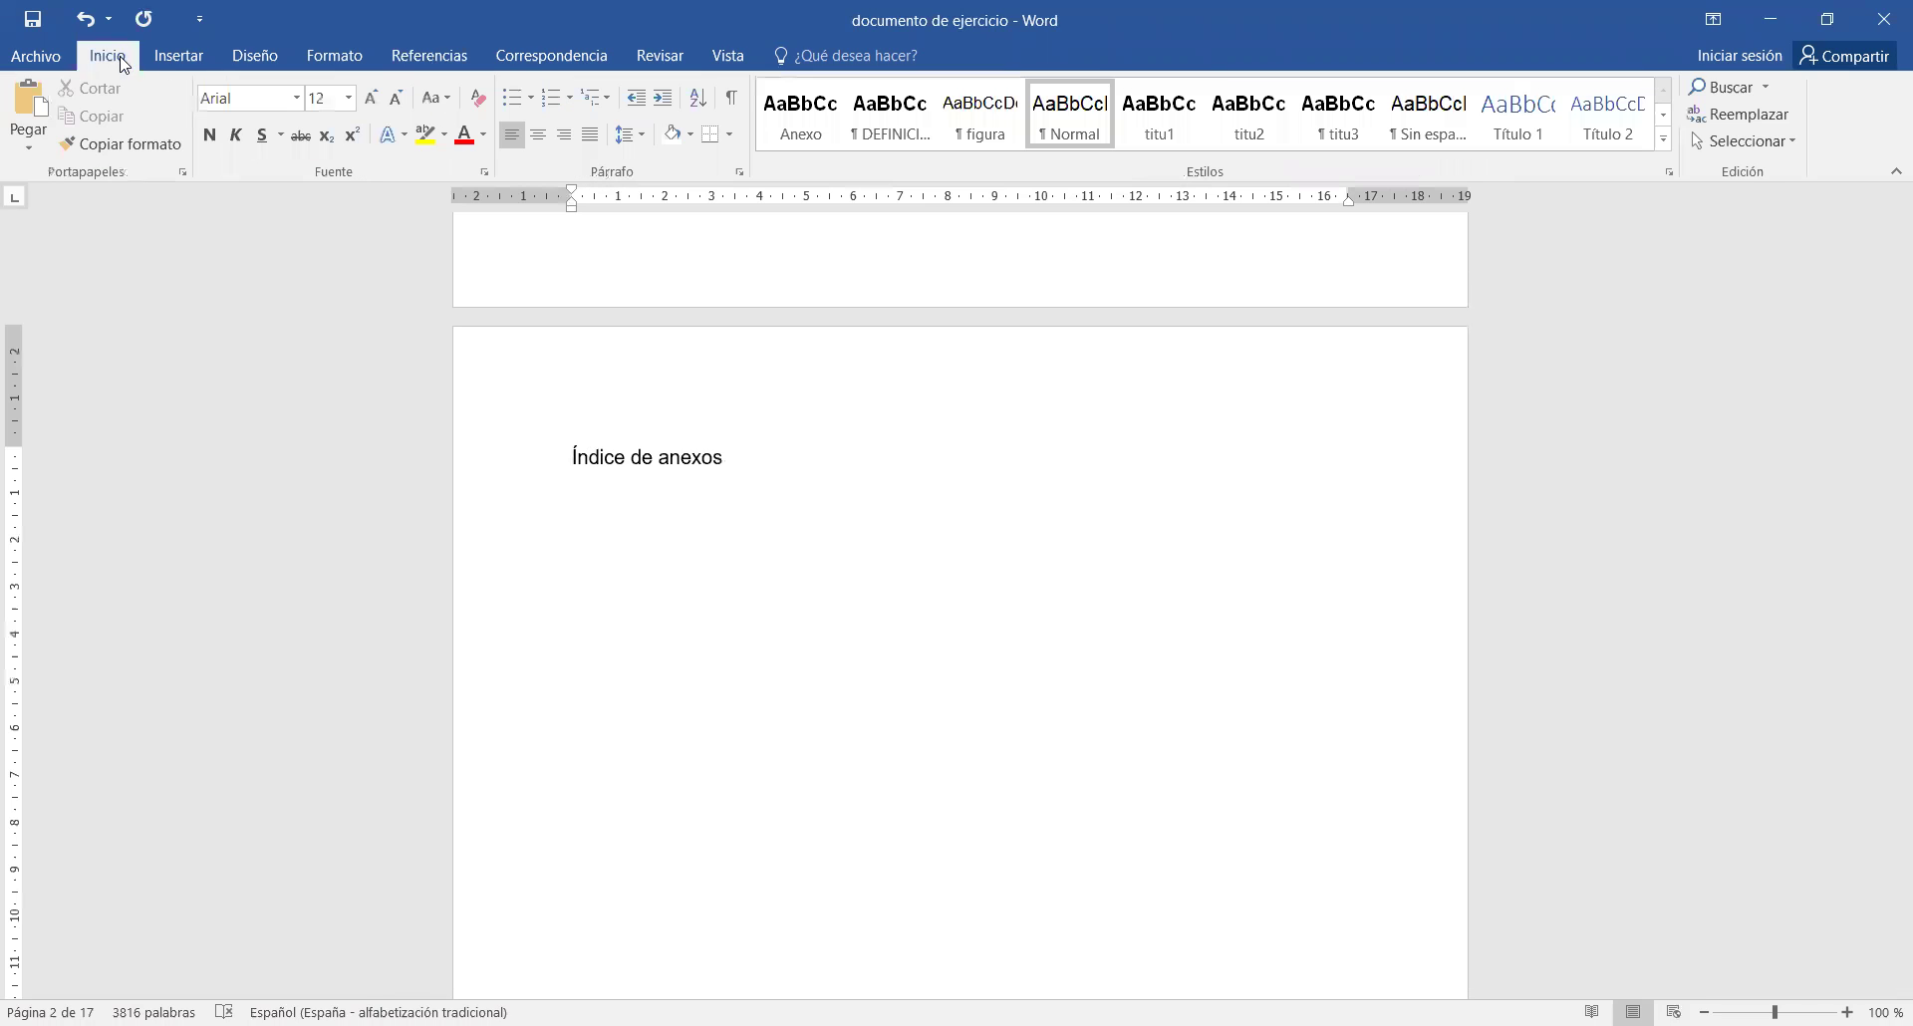
left_click(538, 140)
left_click(688, 543)
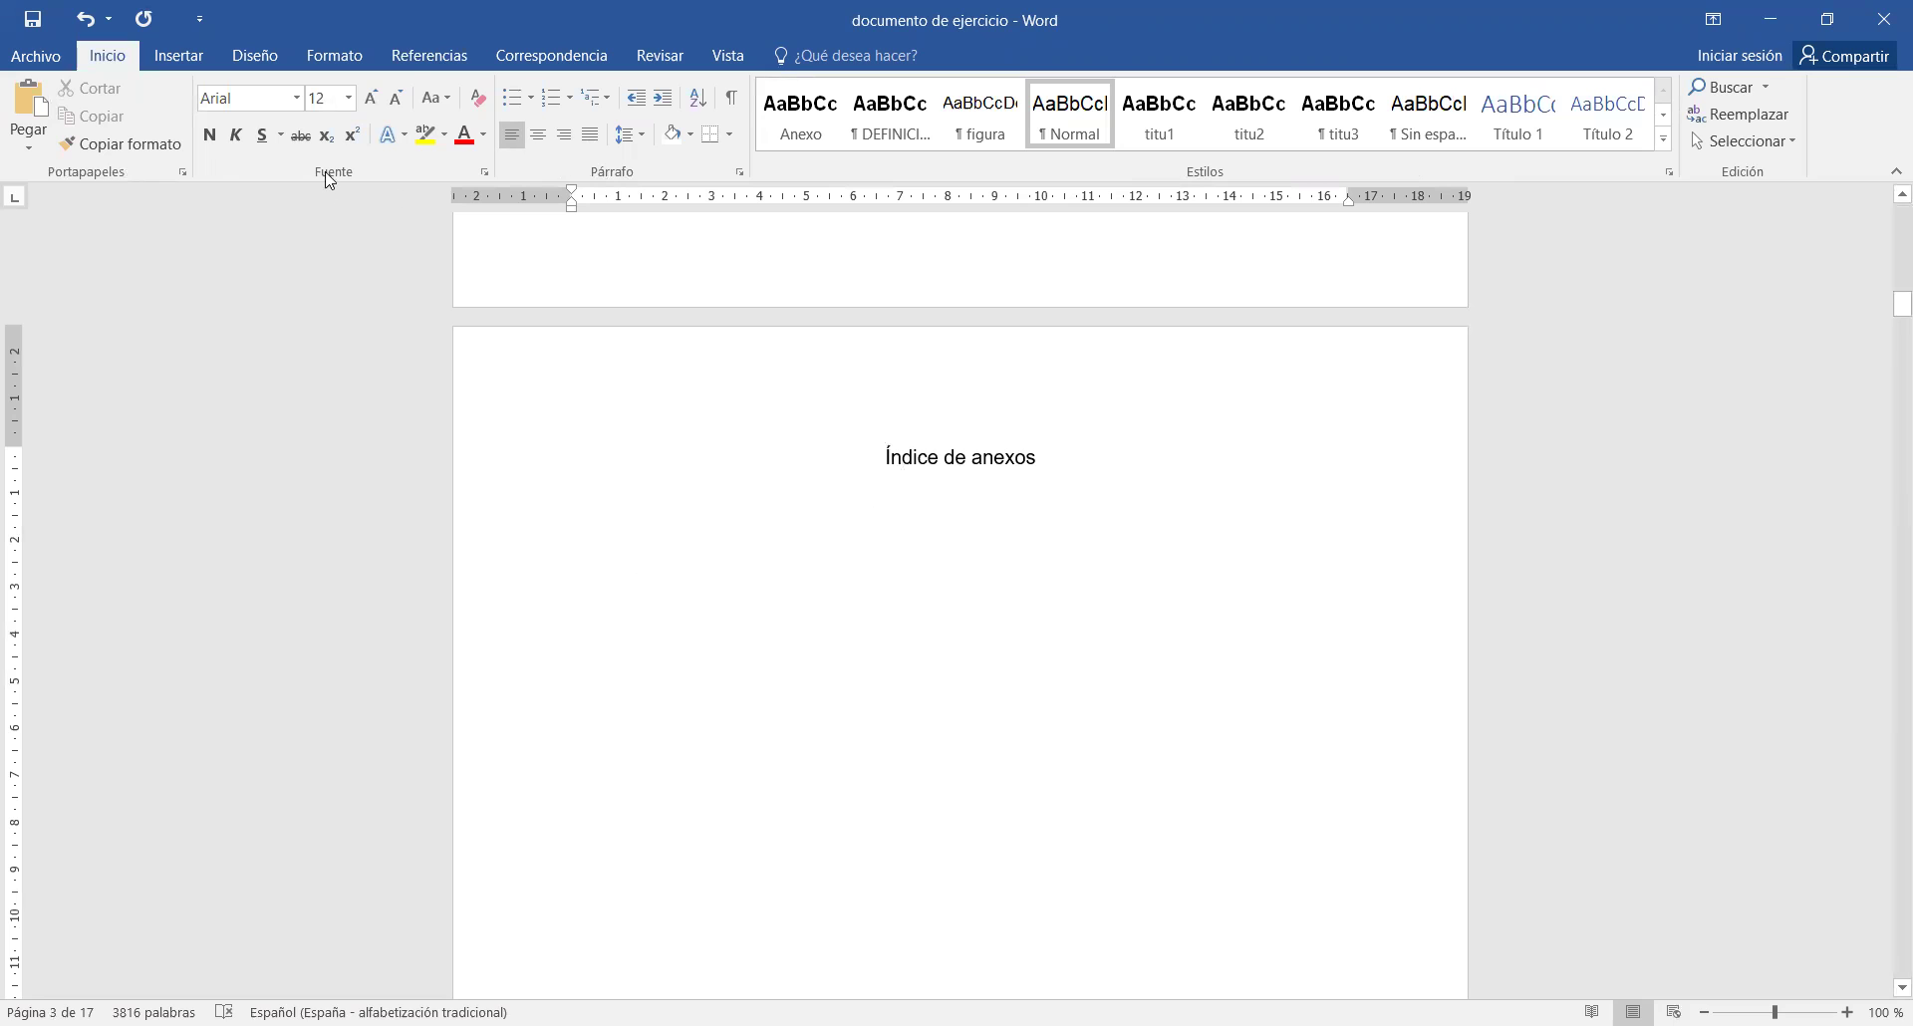
left_click(431, 57)
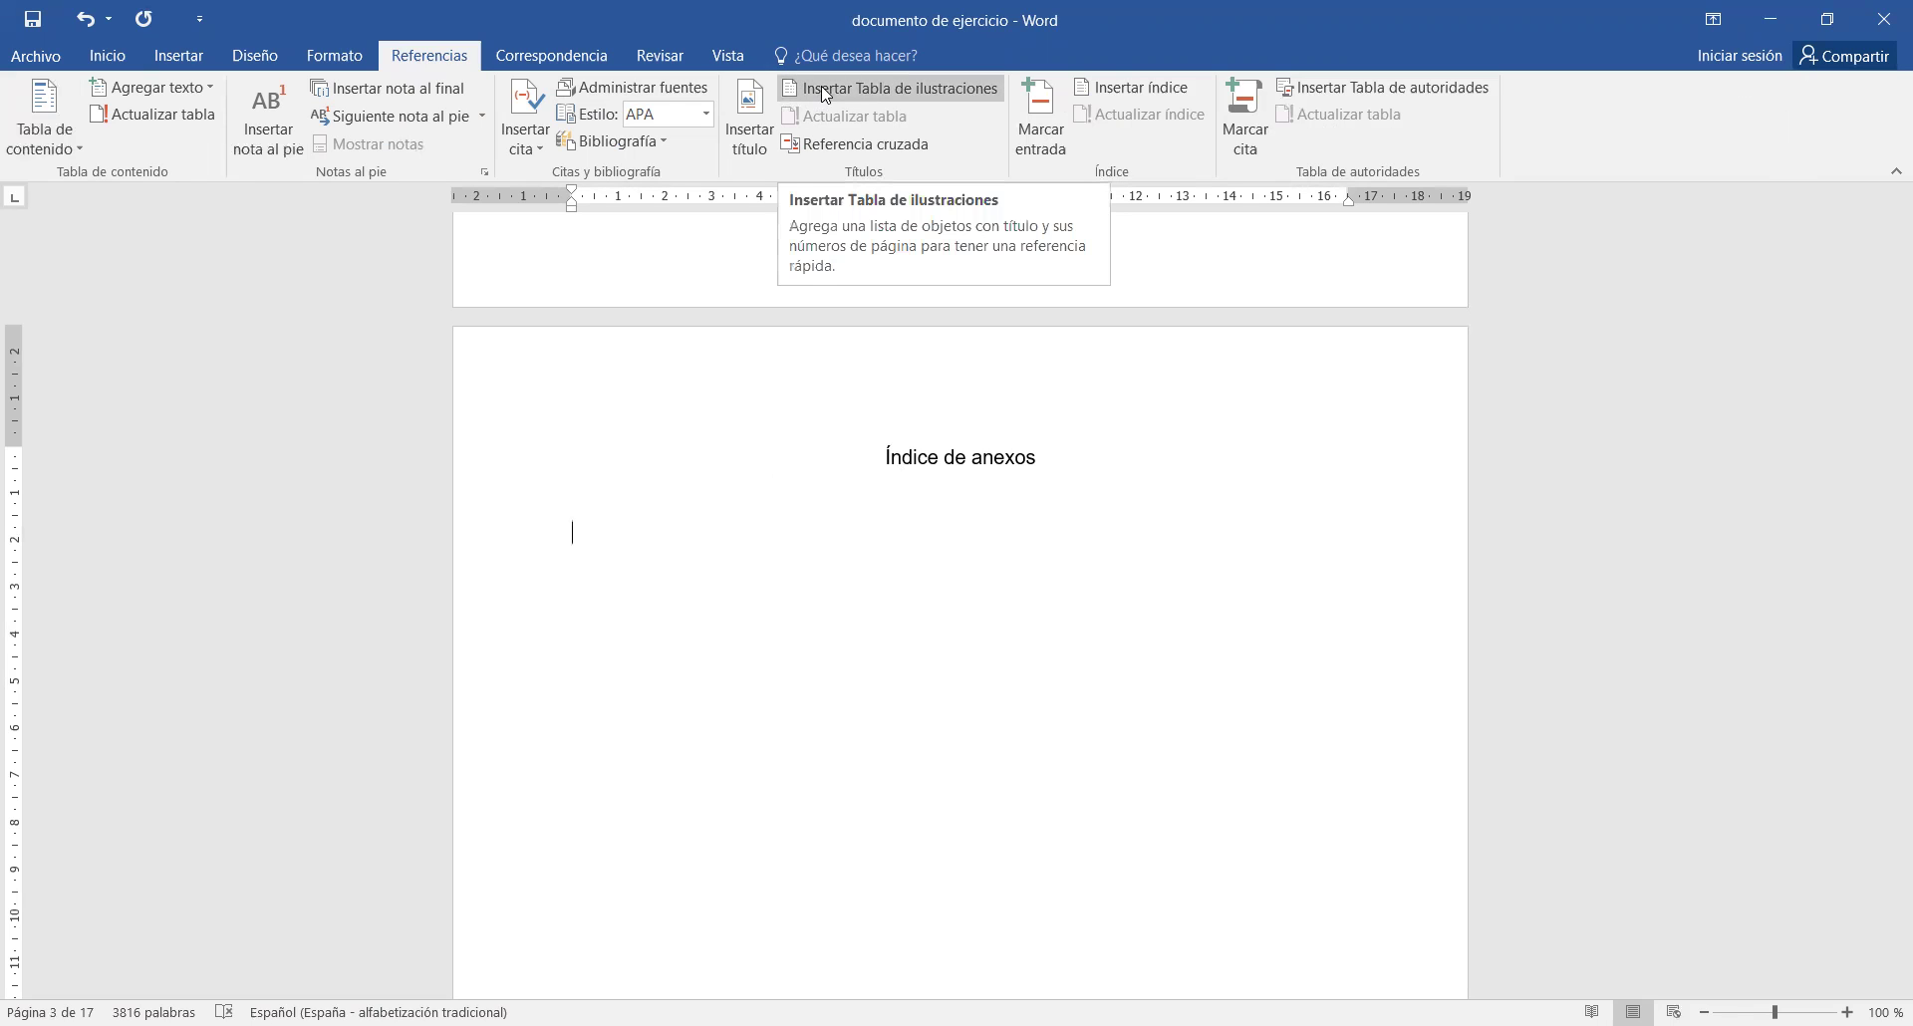
- Insert a table of illustrations from the Anexo style, identifier B, without table fields, keeping the figure index
left_click(819, 88)
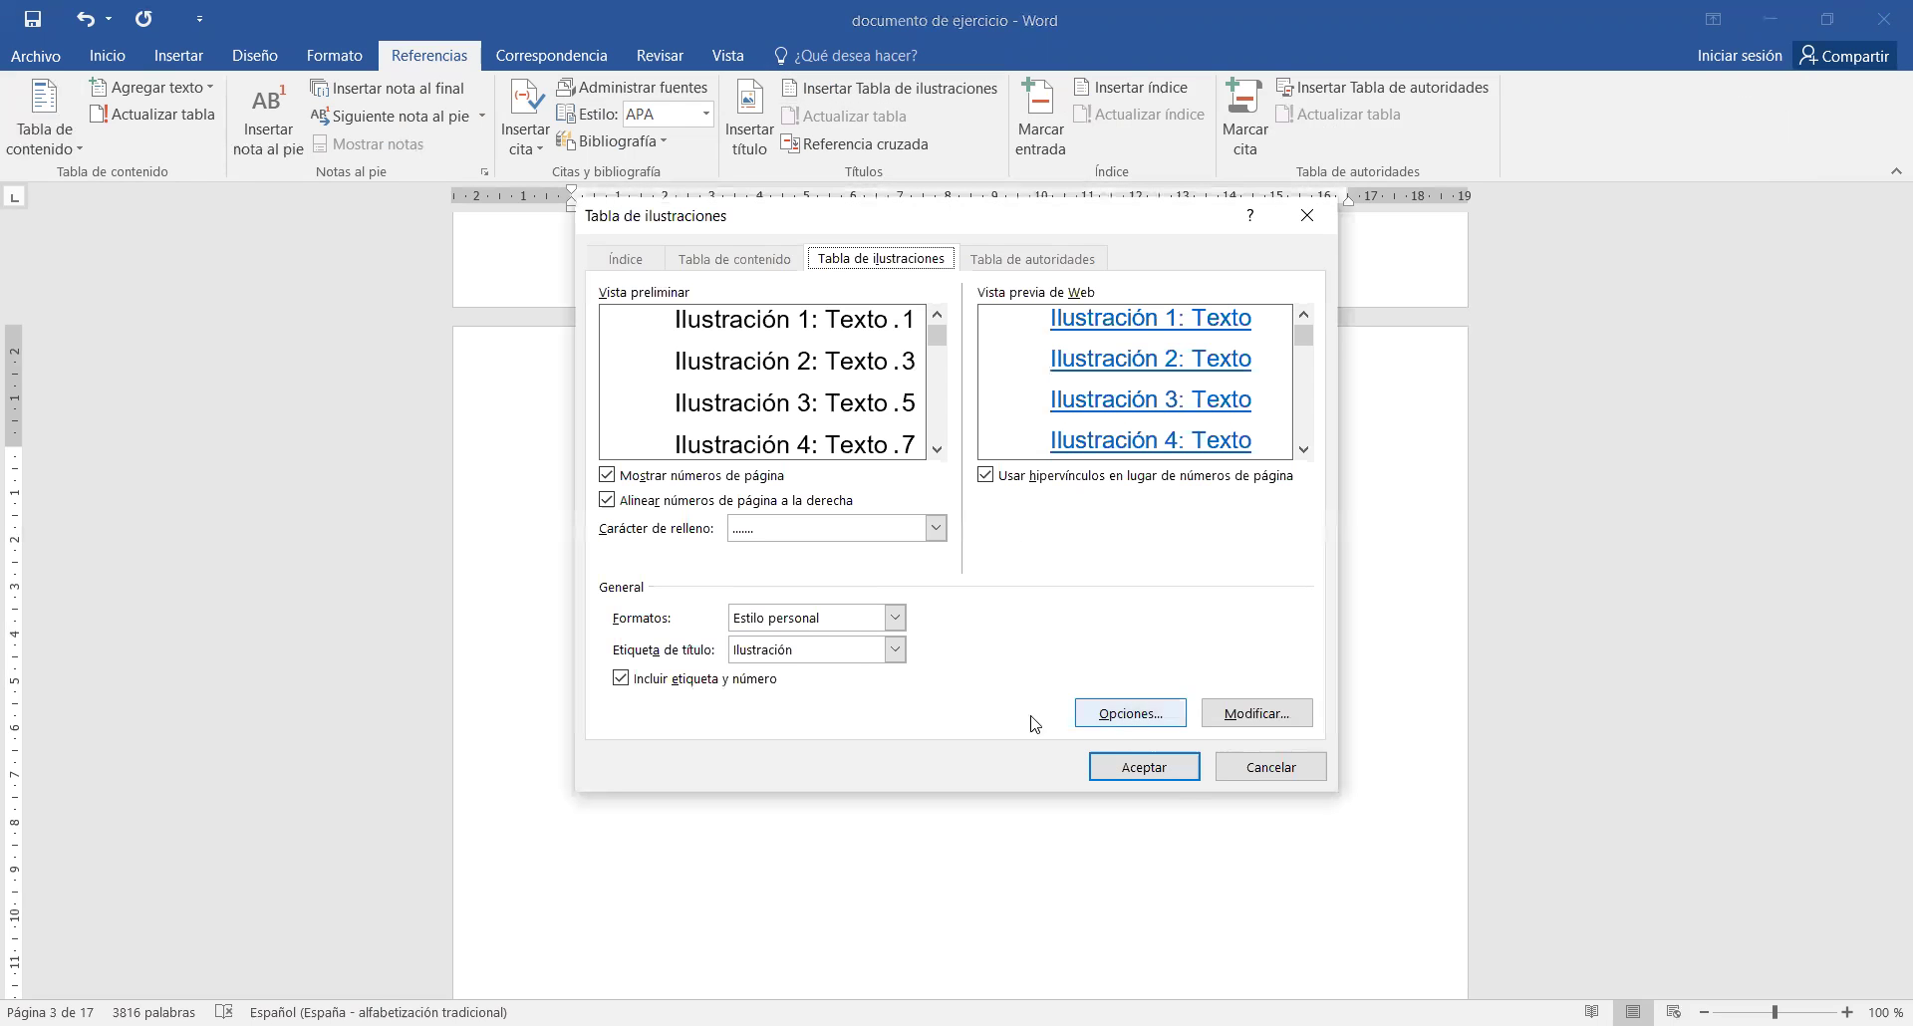
left_click(1129, 717)
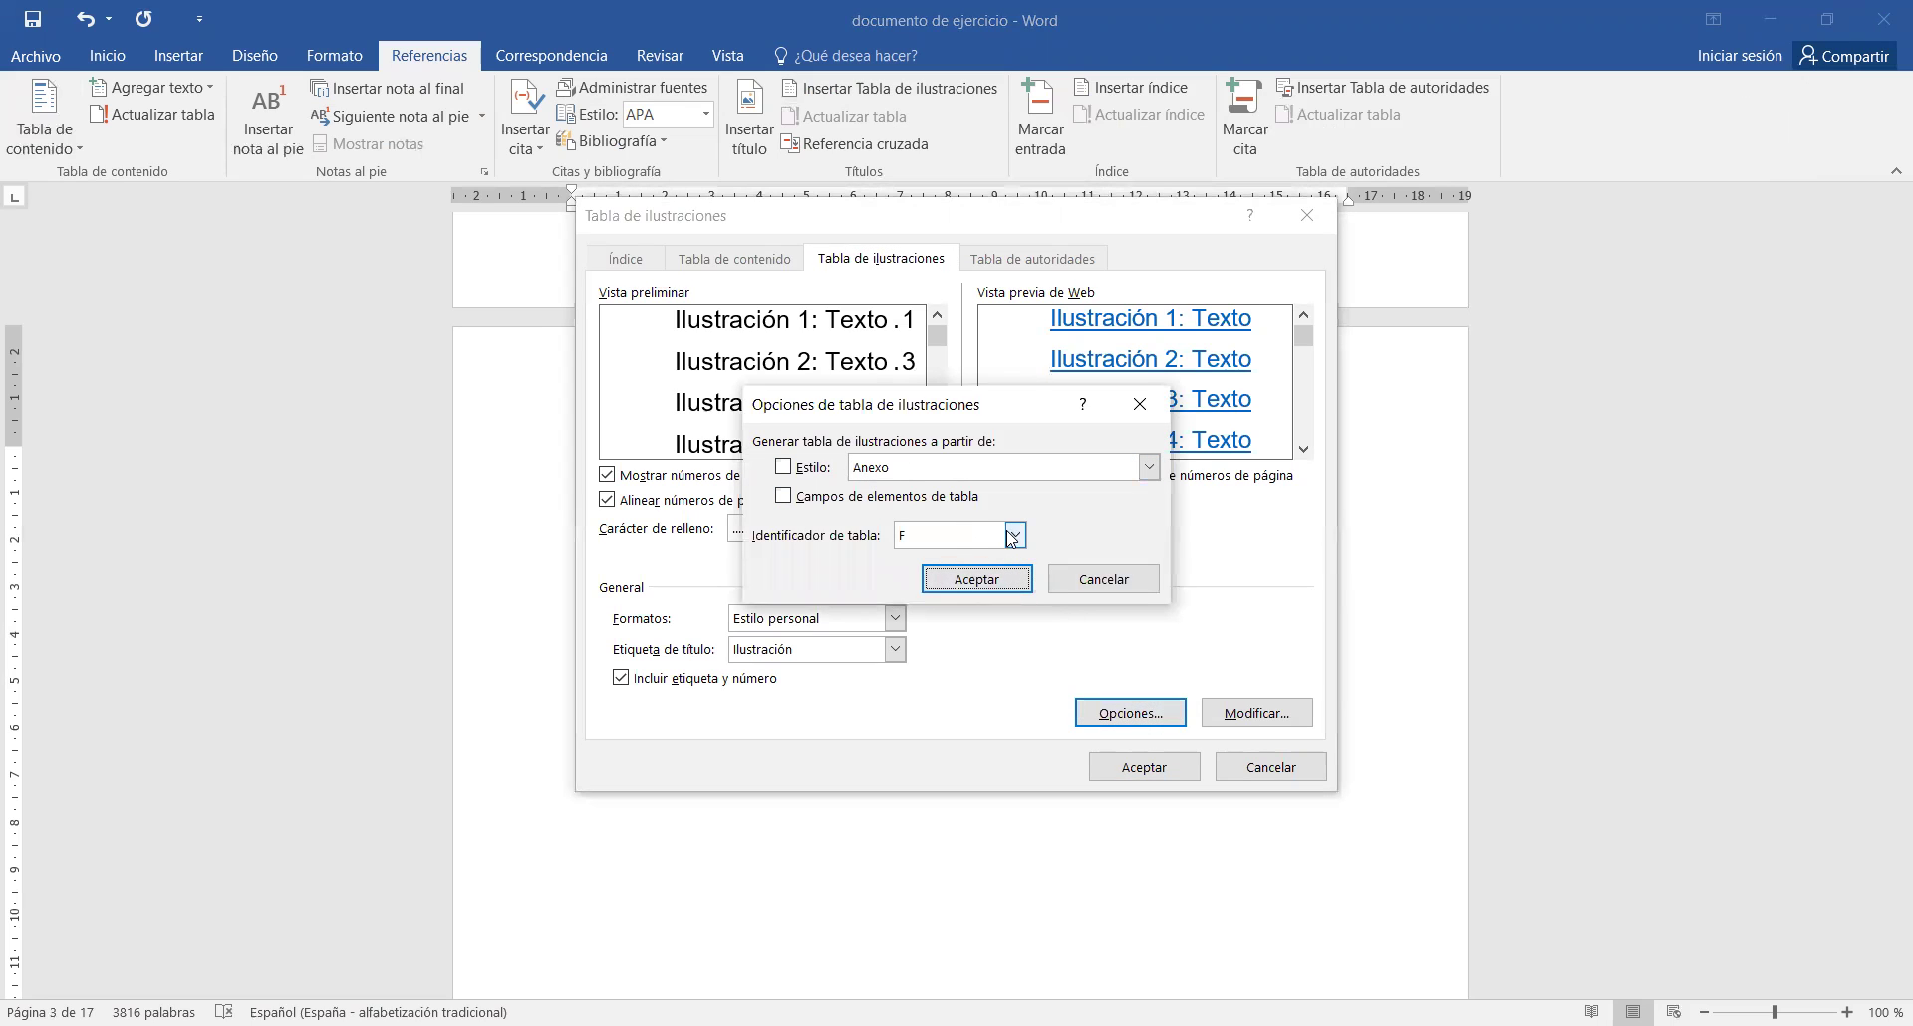
left_click(1015, 536)
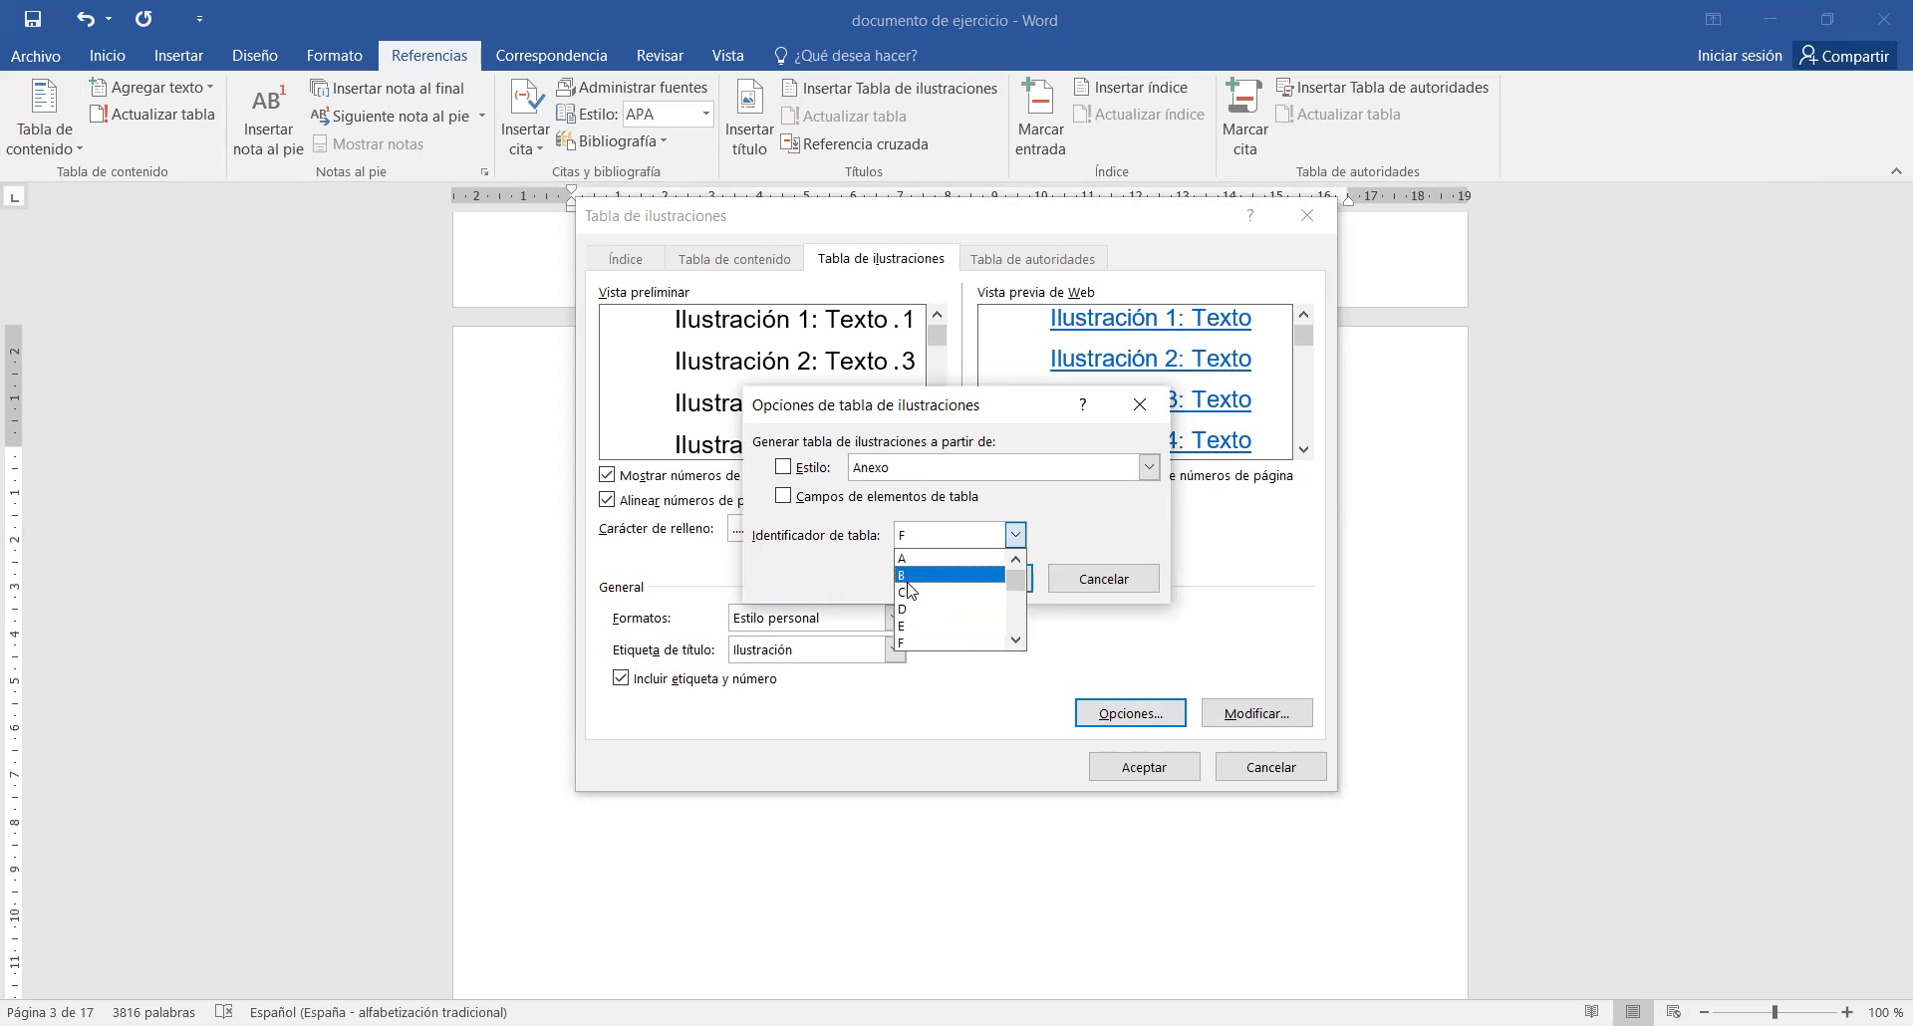
left_click(913, 576)
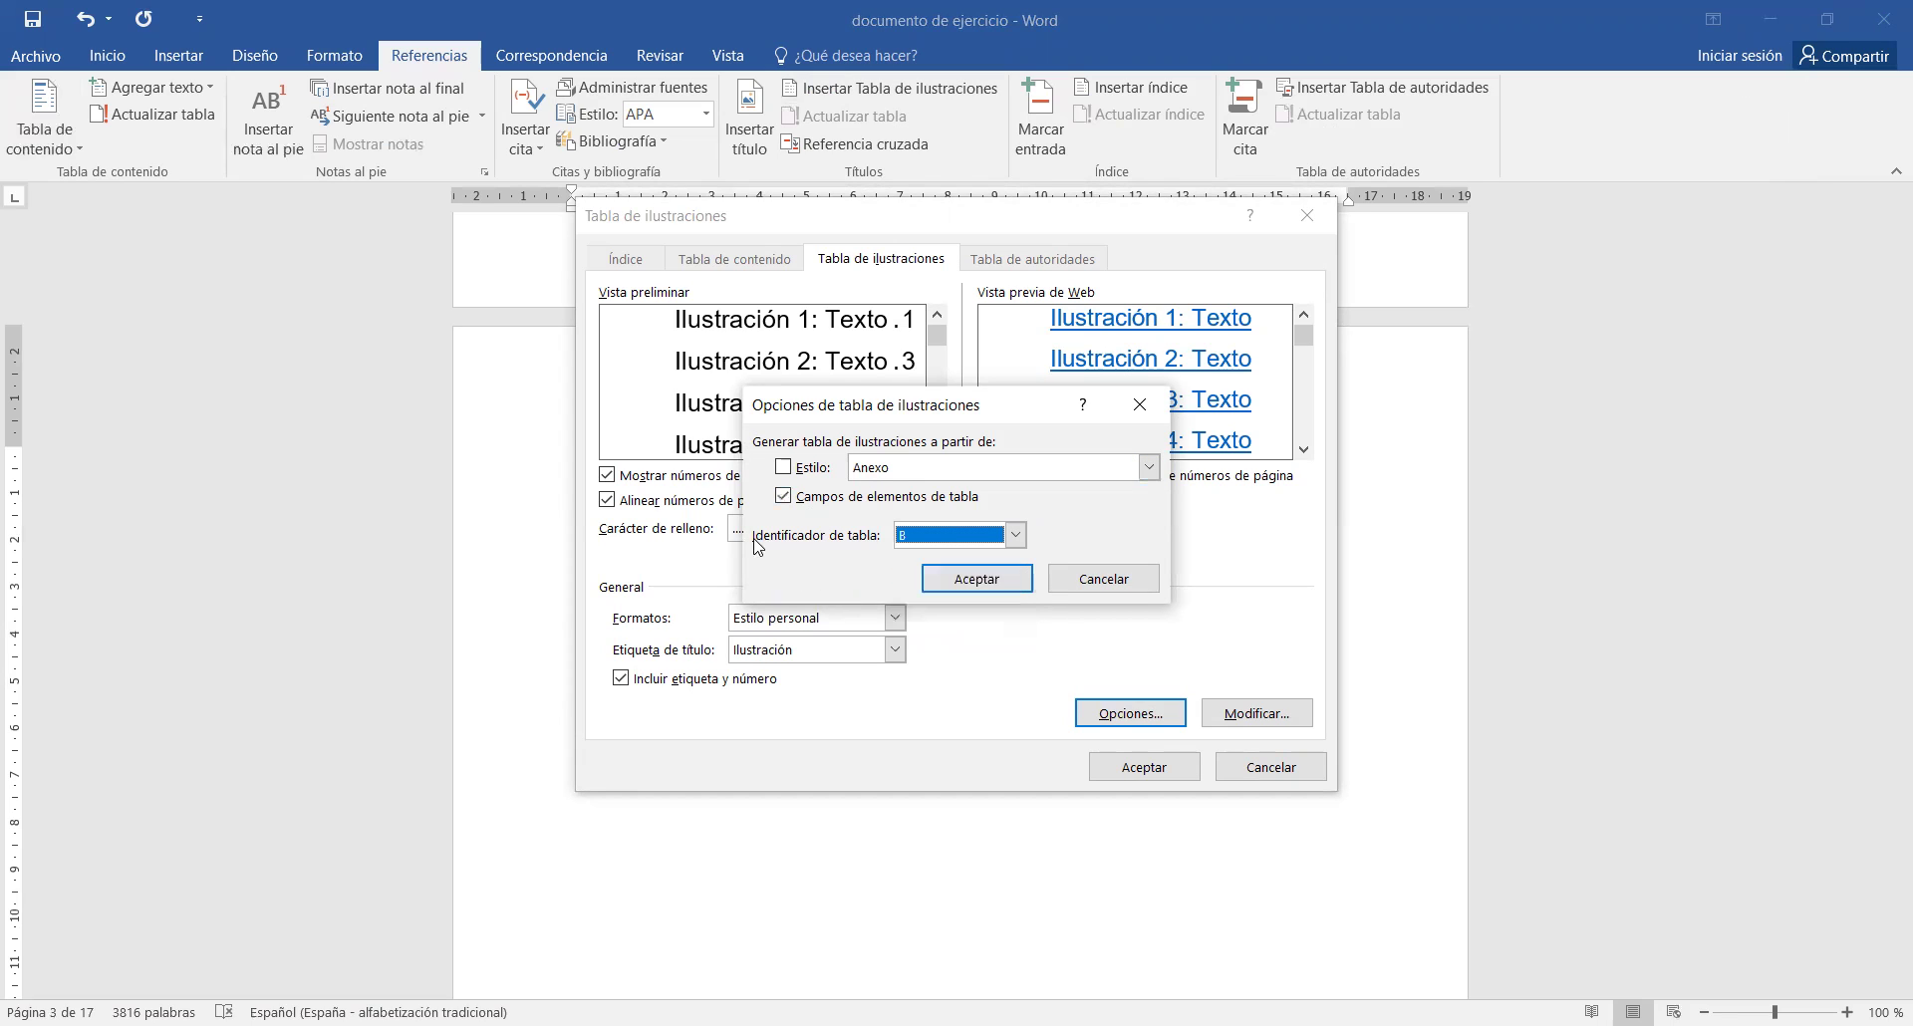
left_click(783, 496)
left_click(786, 468)
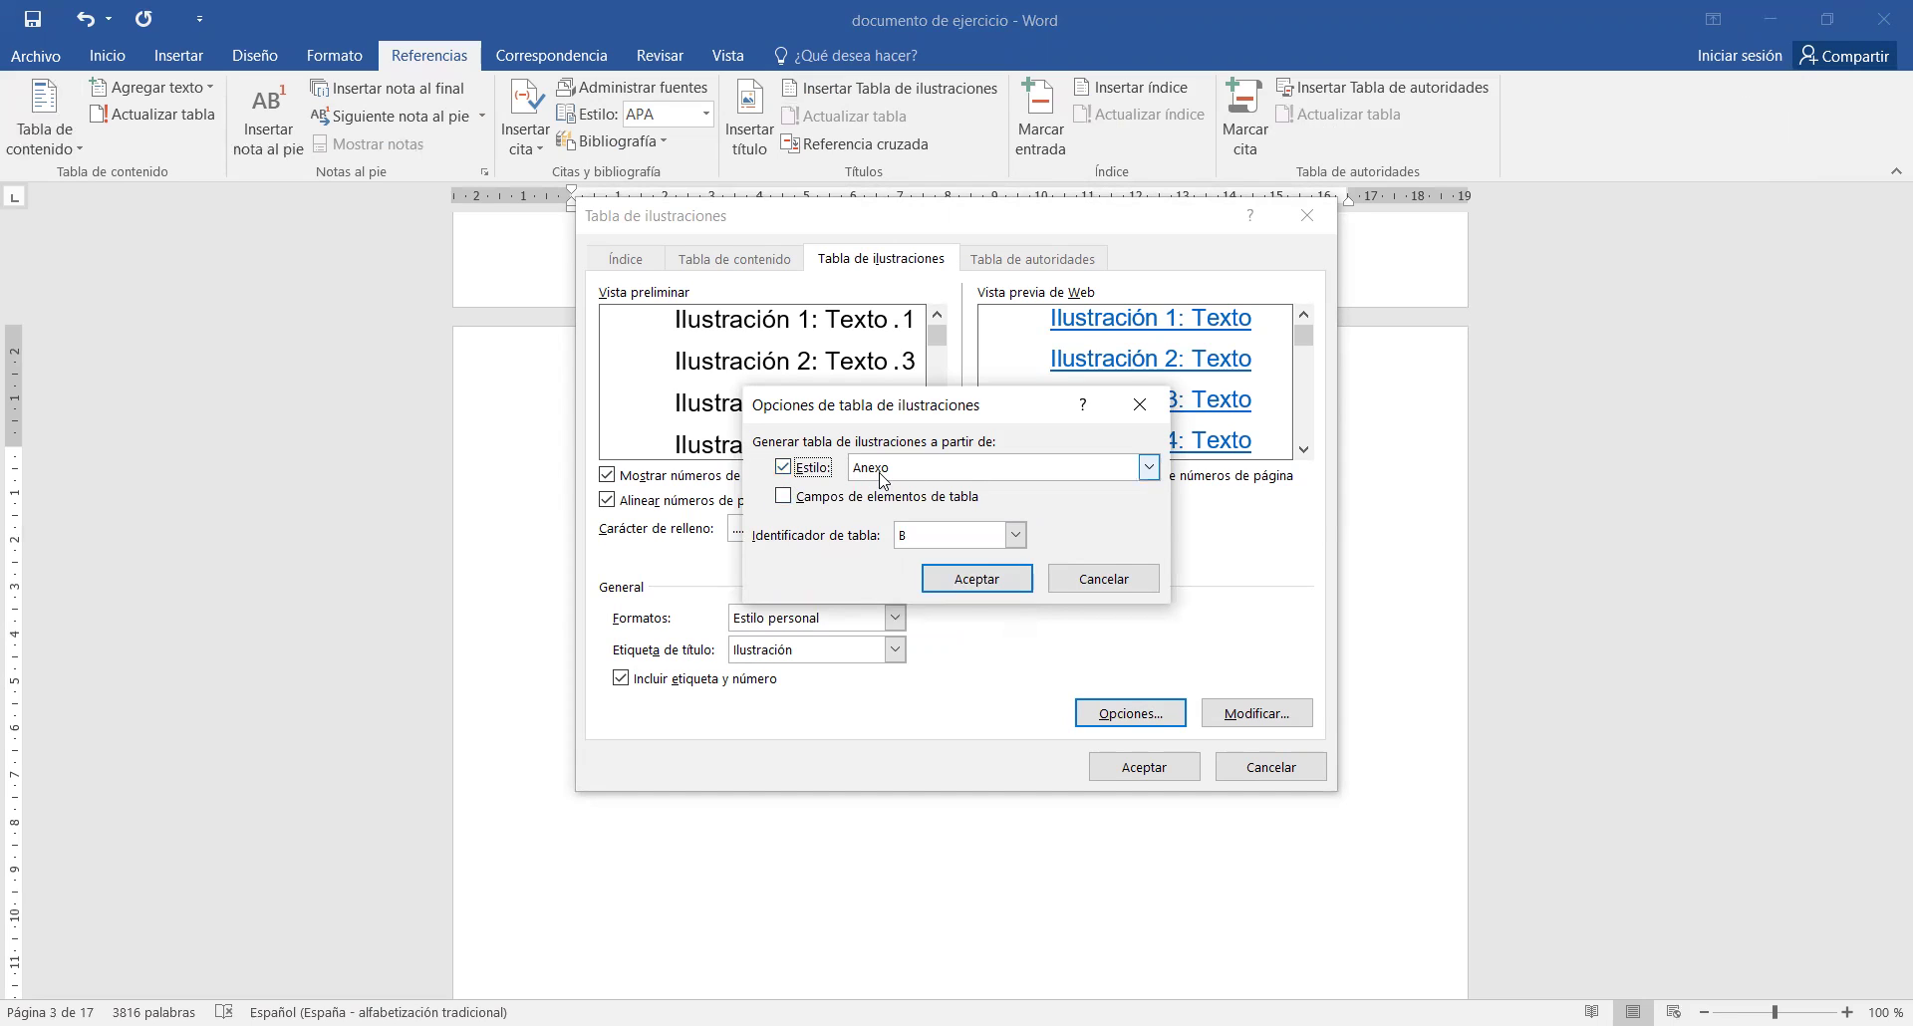
left_click(975, 585)
left_click(1121, 767)
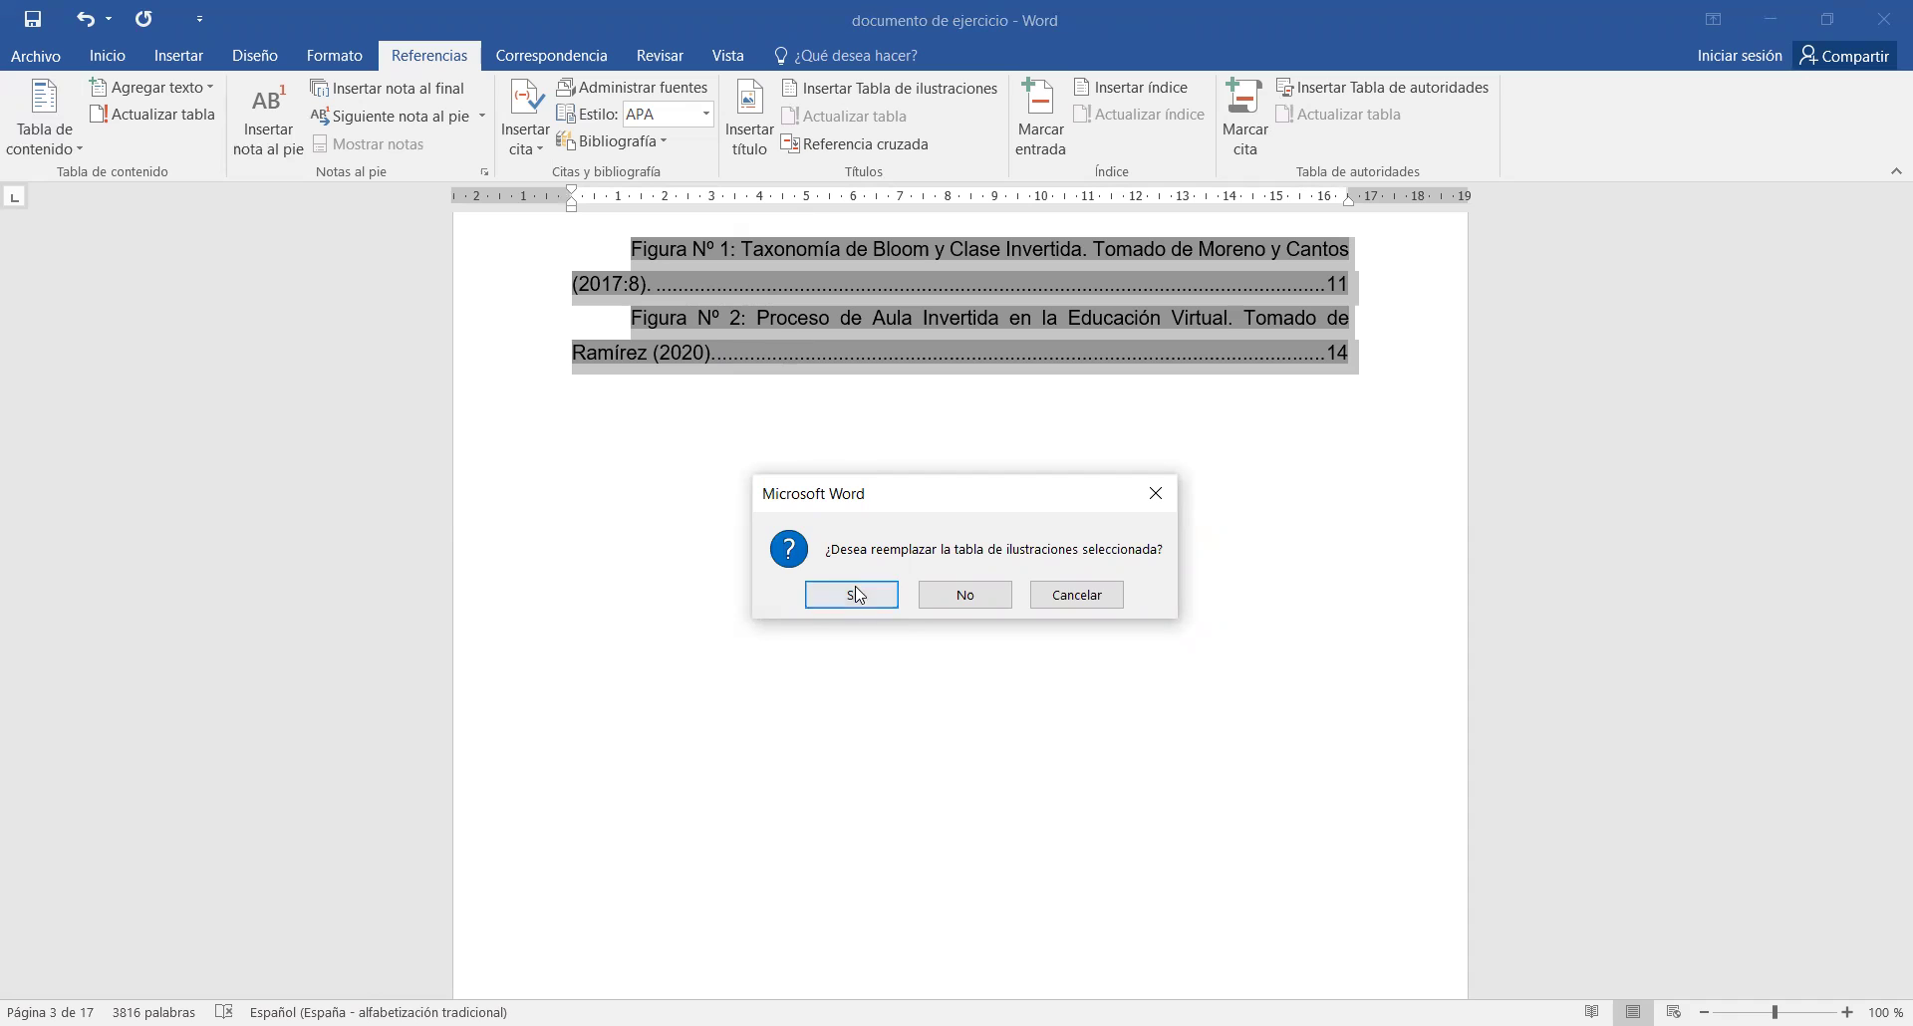
left_click(959, 597)
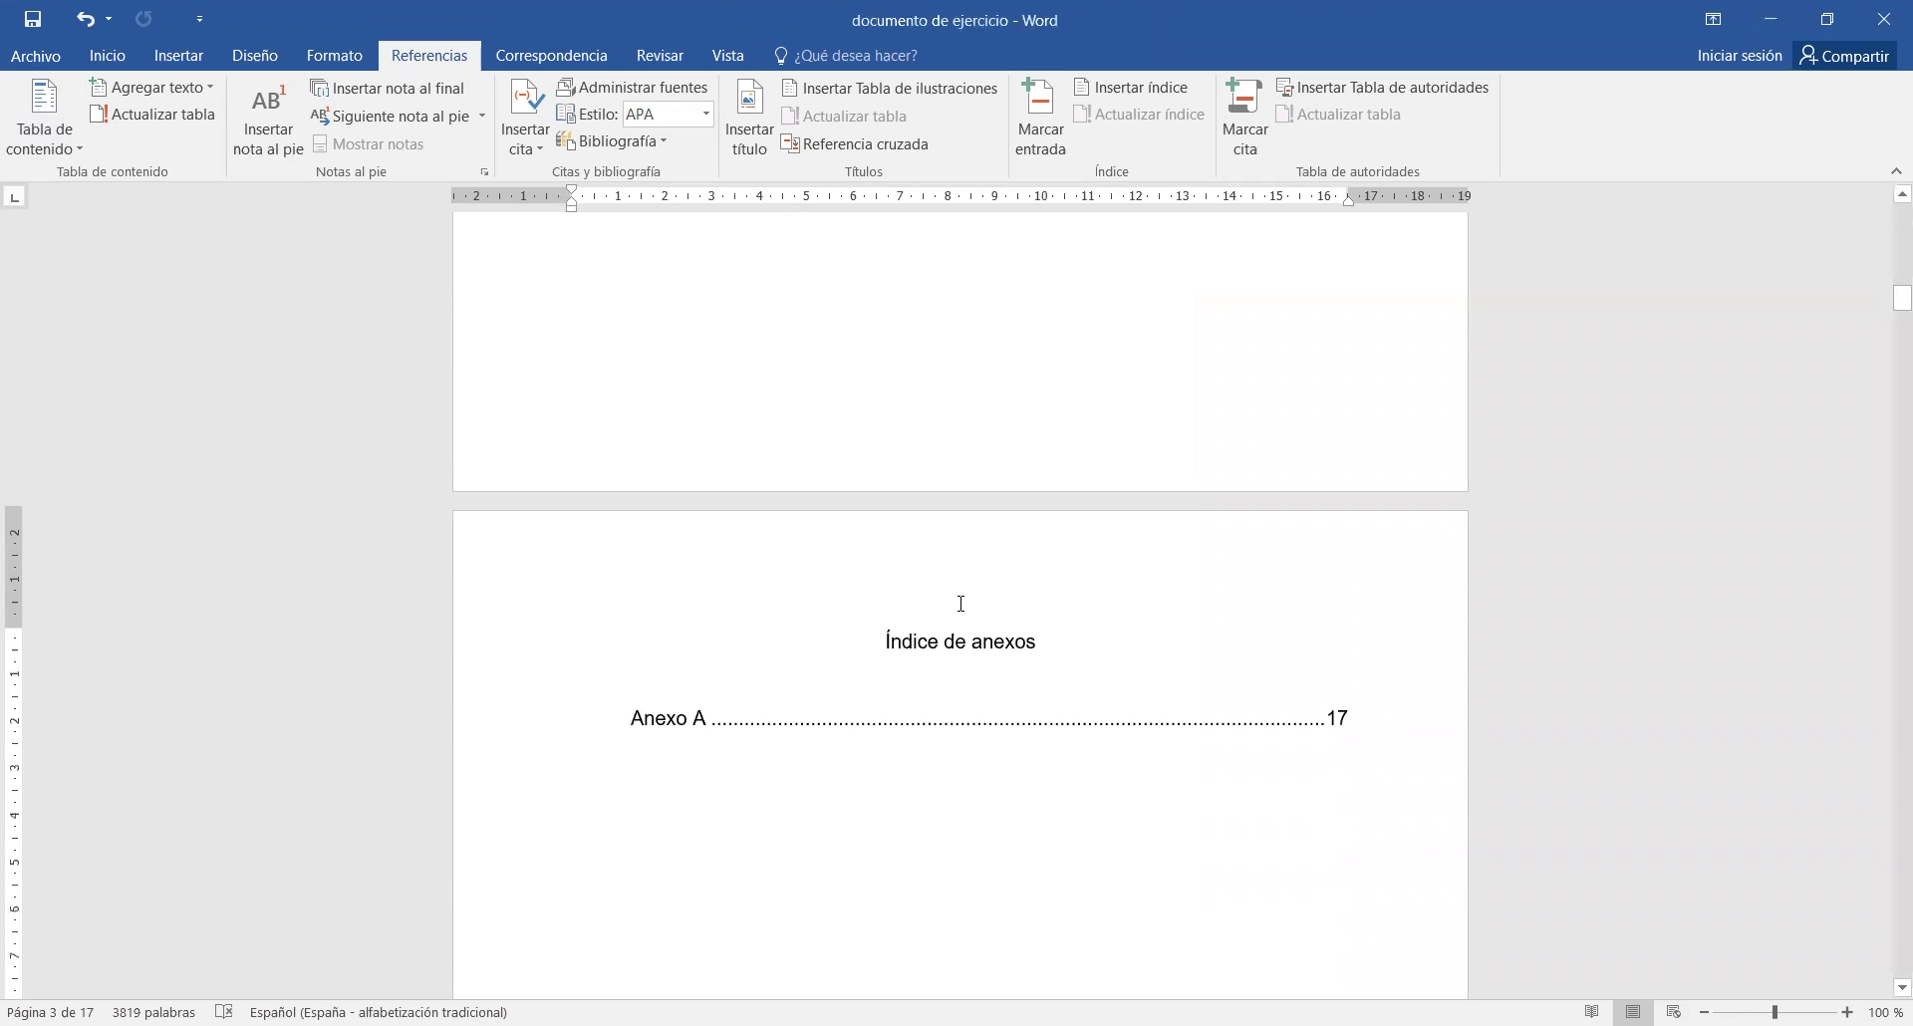
- Scroll up past the Índice de figuras page to the Tabla de contenido on page 1
scroll(853, 558, "up", 3)
scroll(854, 555, "up", 5)
scroll(854, 555, "up", 4)
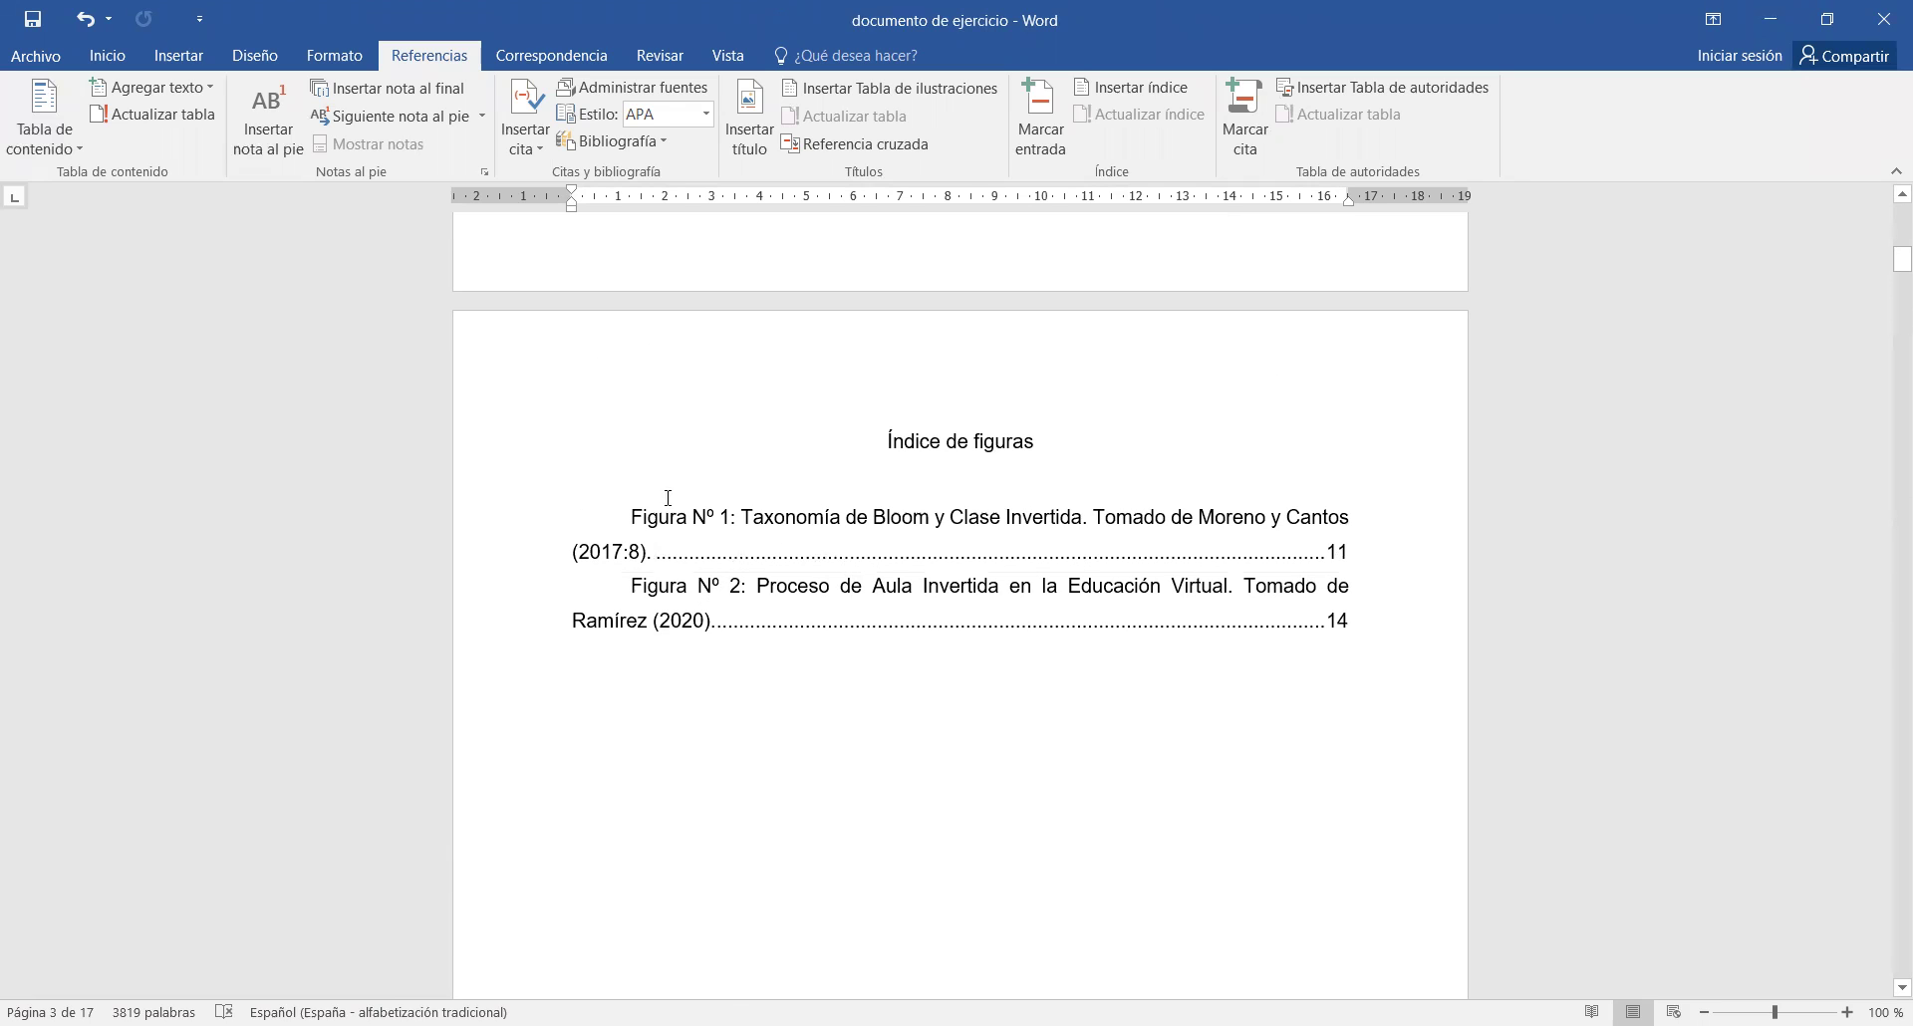
scroll(754, 613, "up", 10)
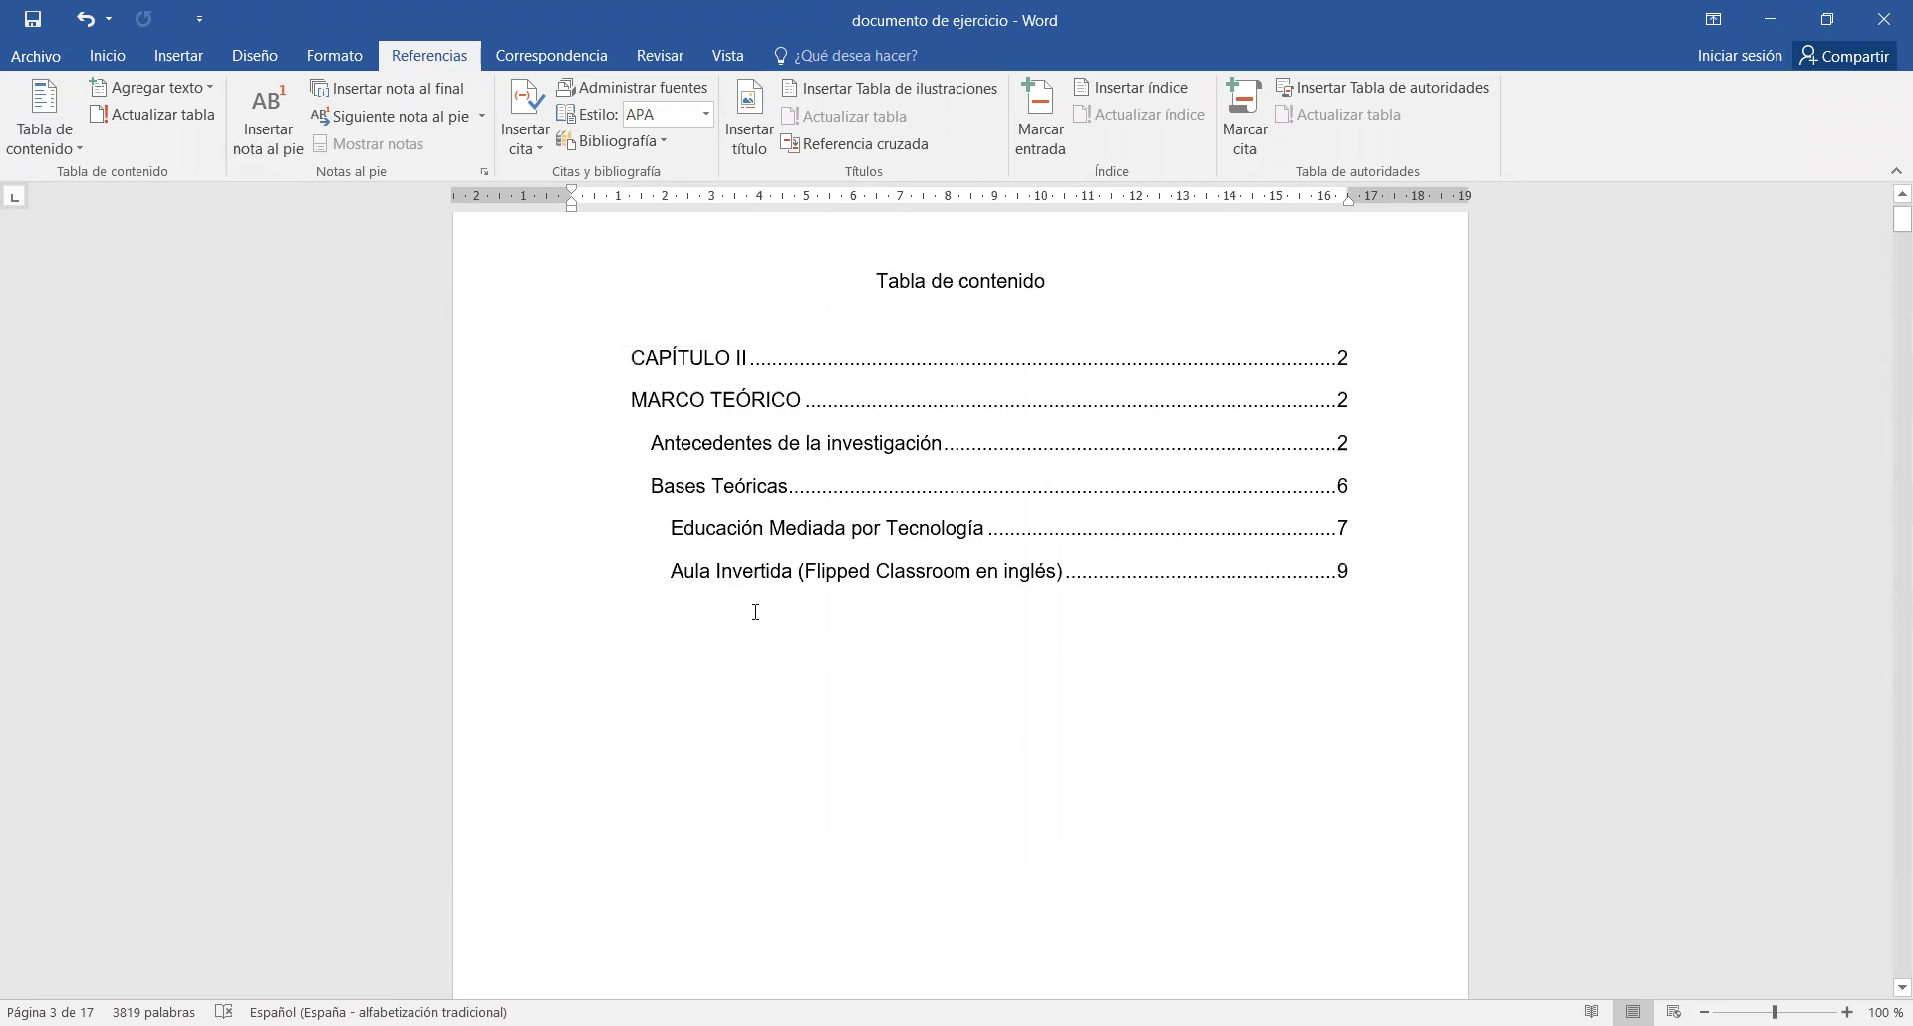
scroll(762, 449, "up", 1)
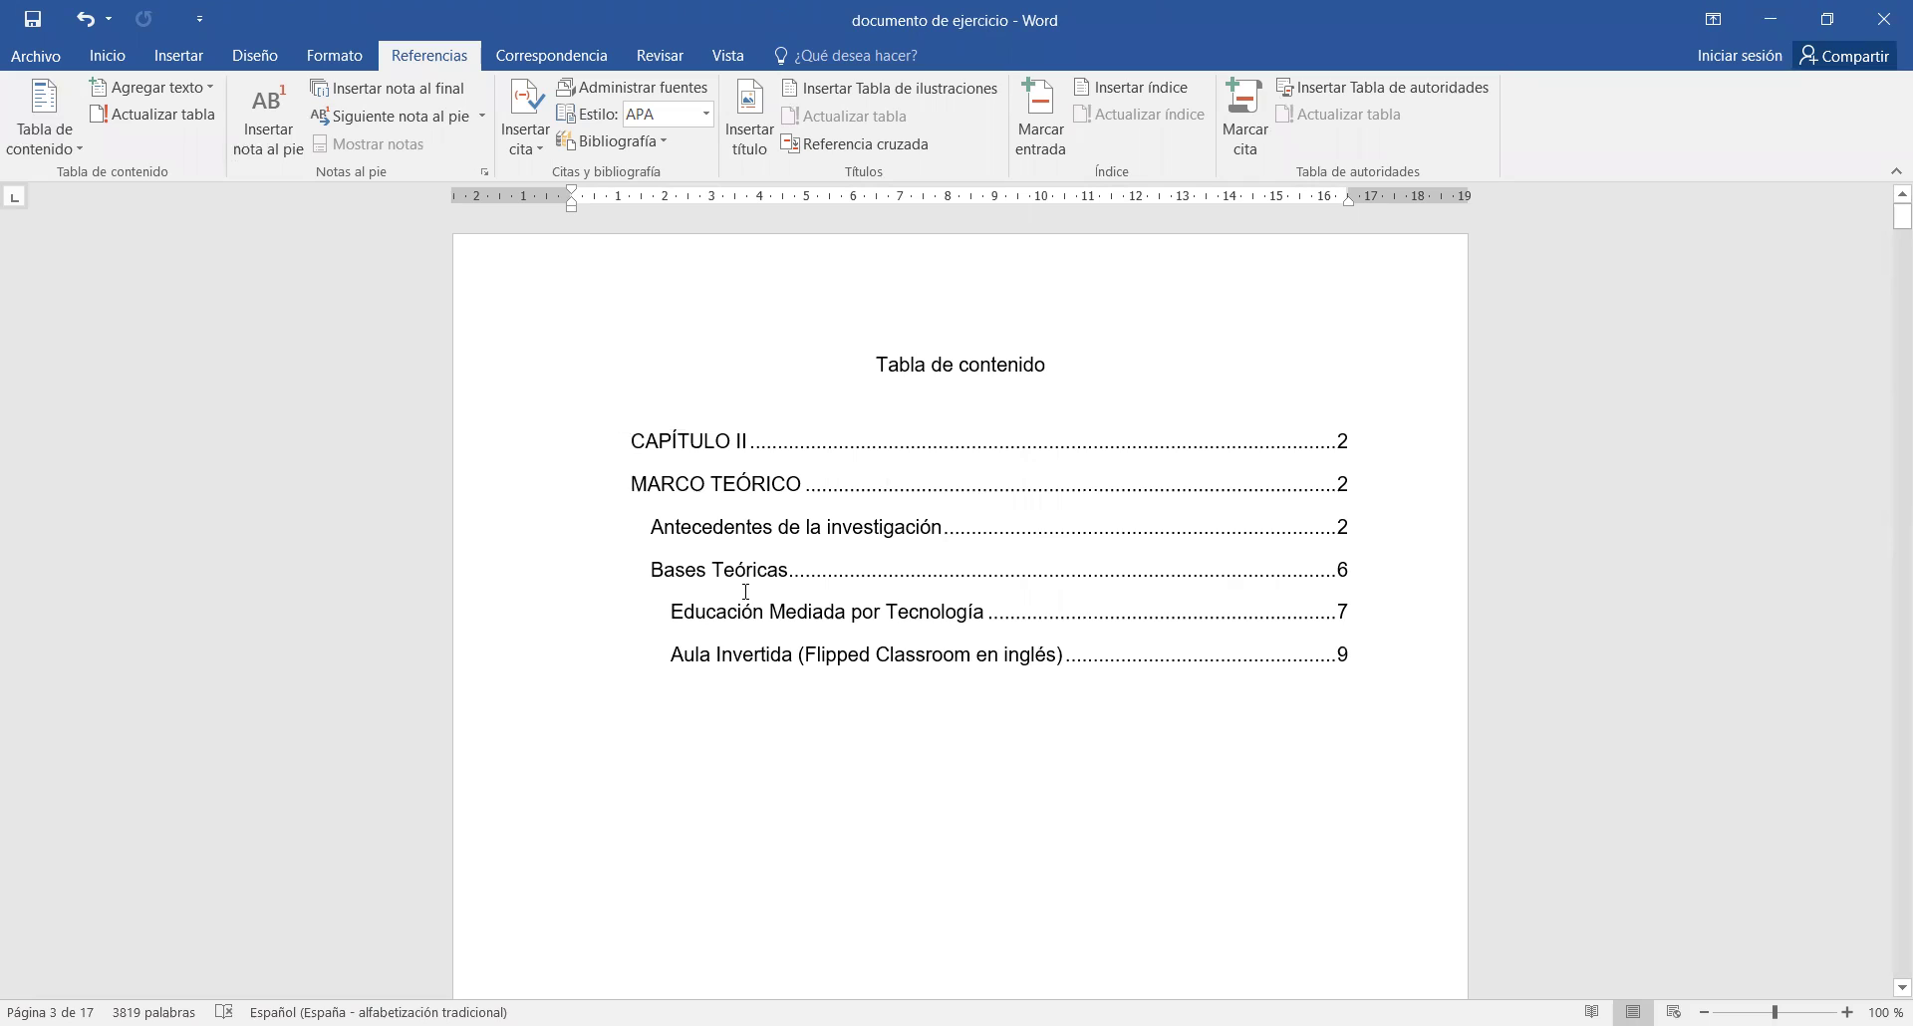